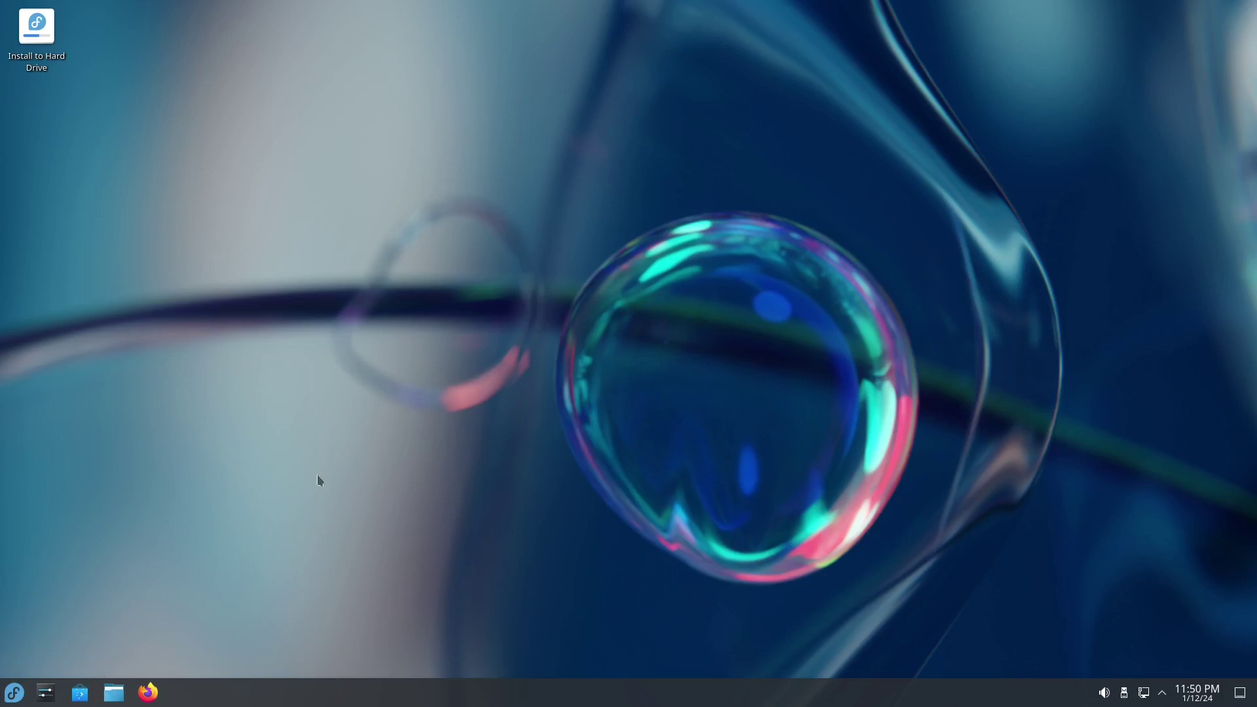
# Launch Welcome Center from the Application Launcher's All Applications list, under W
pyautogui.click(13, 694)
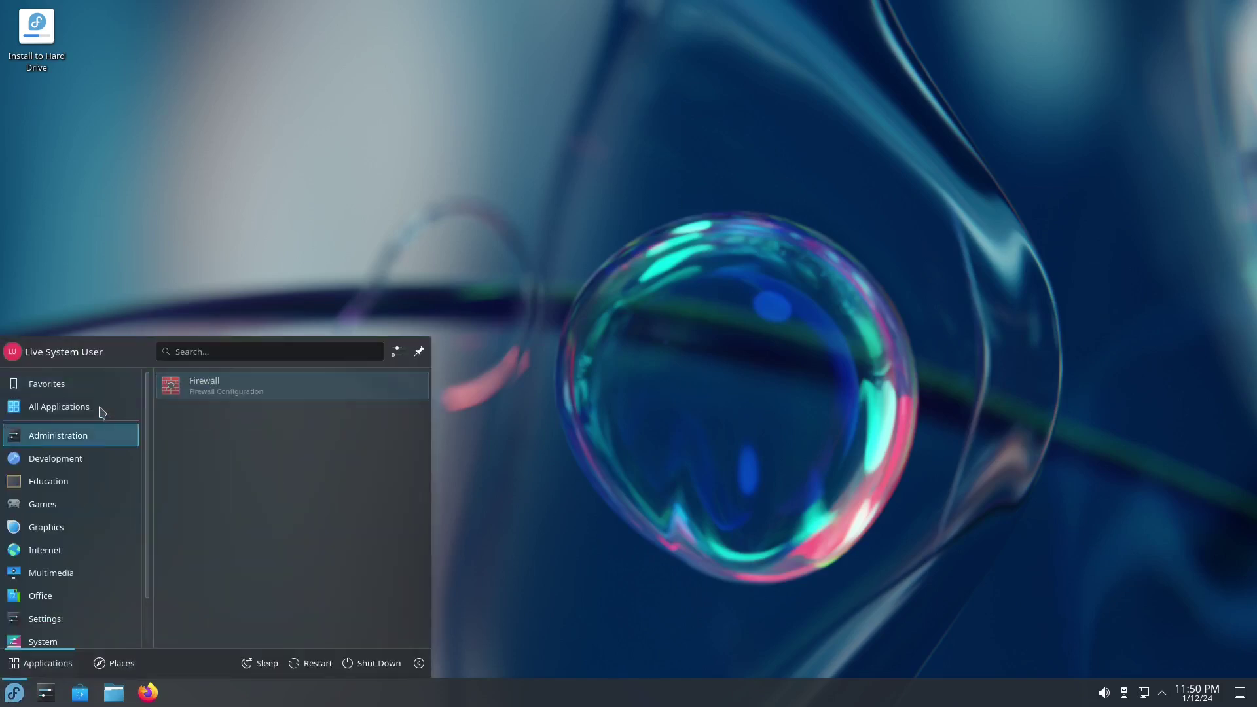
pyautogui.moveTo(98, 409)
pyautogui.scroll(-10, 338, 590)
pyautogui.click(338, 589)
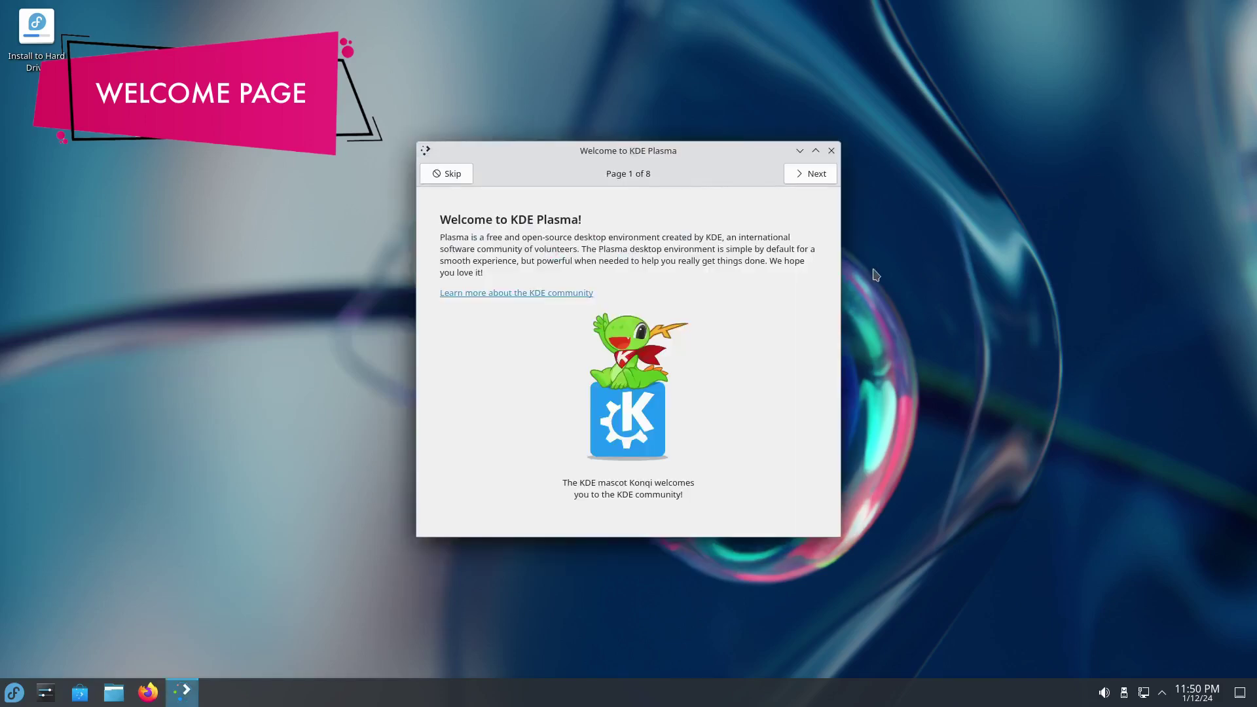
# Advance the welcome tour three pages to page 4 of 8, Manage Software
pyautogui.click(816, 175)
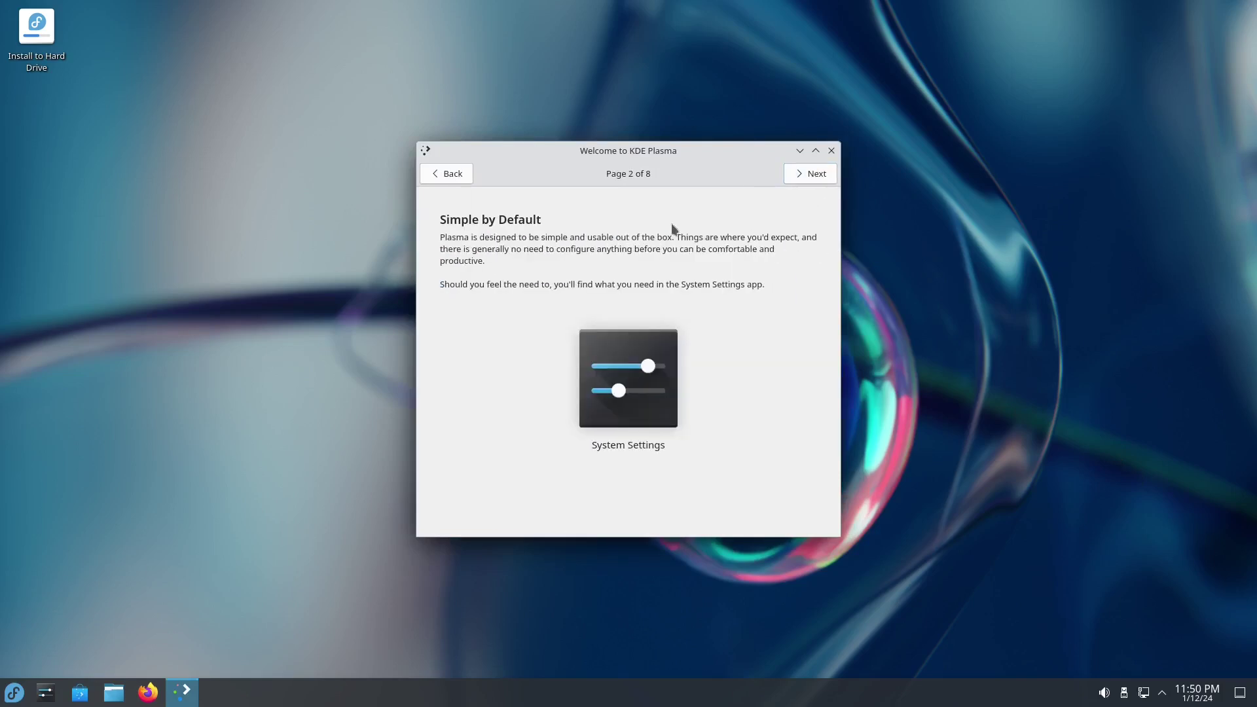
pyautogui.click(823, 180)
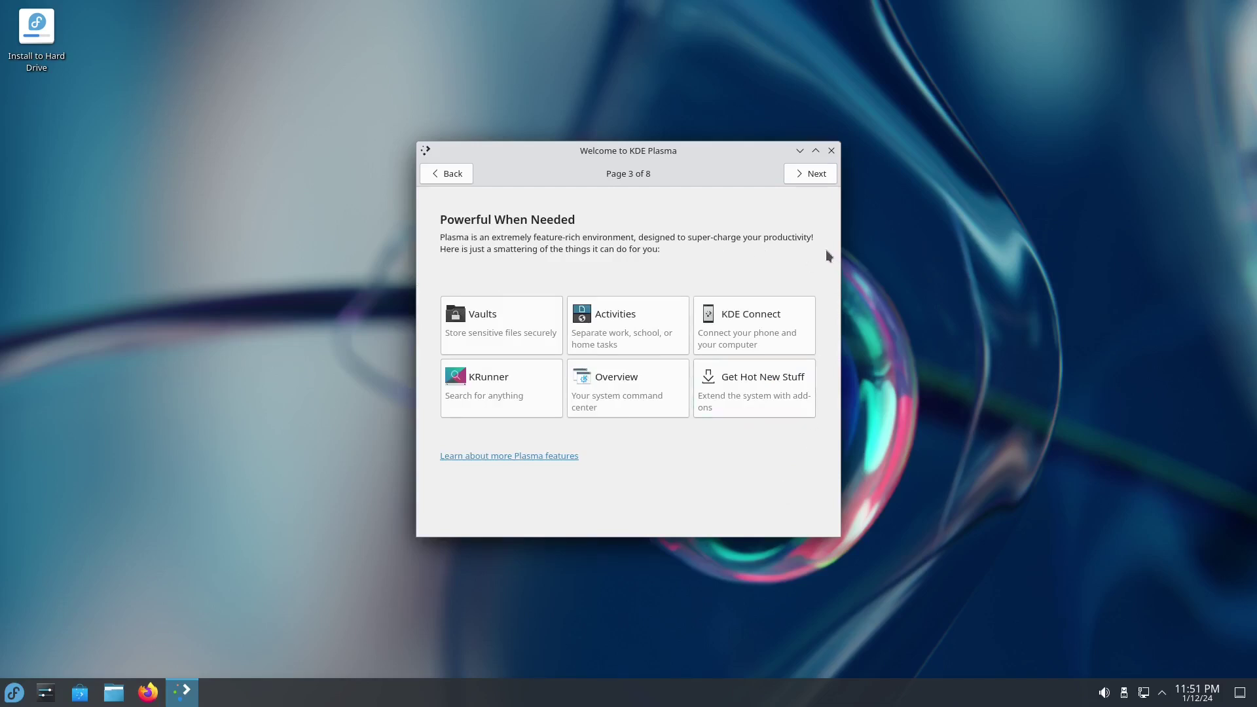
pyautogui.click(812, 178)
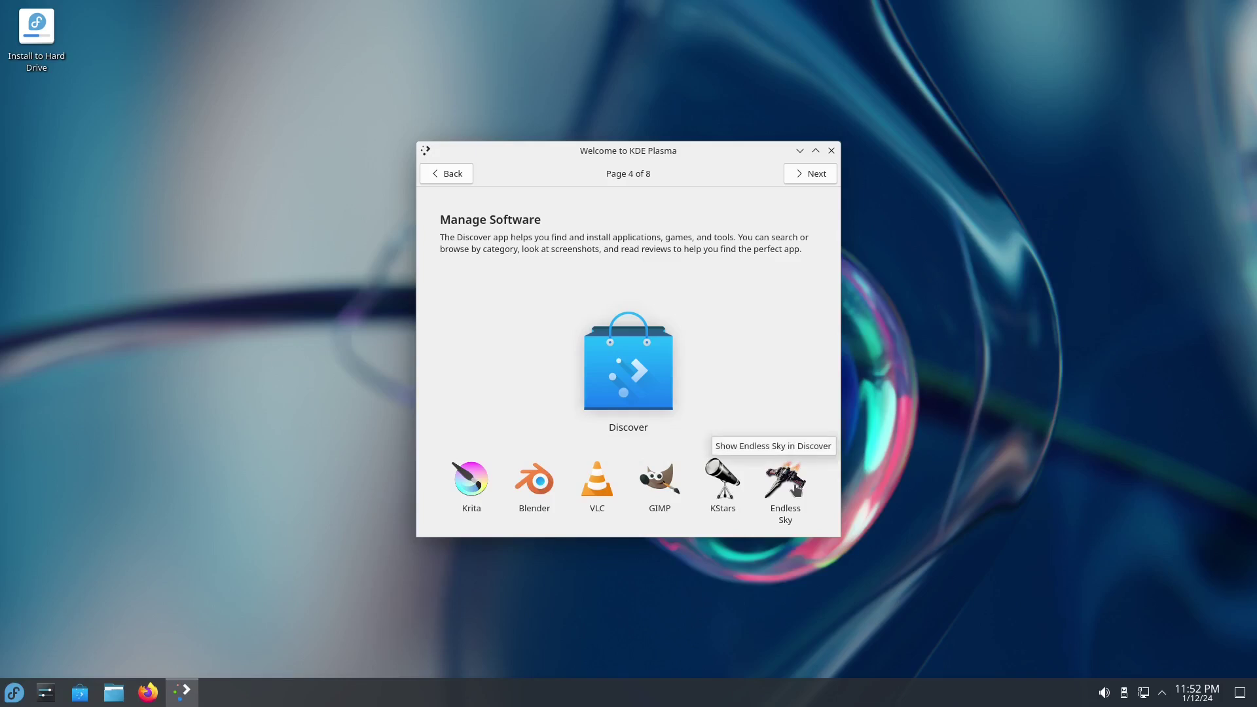
pyautogui.click(823, 179)
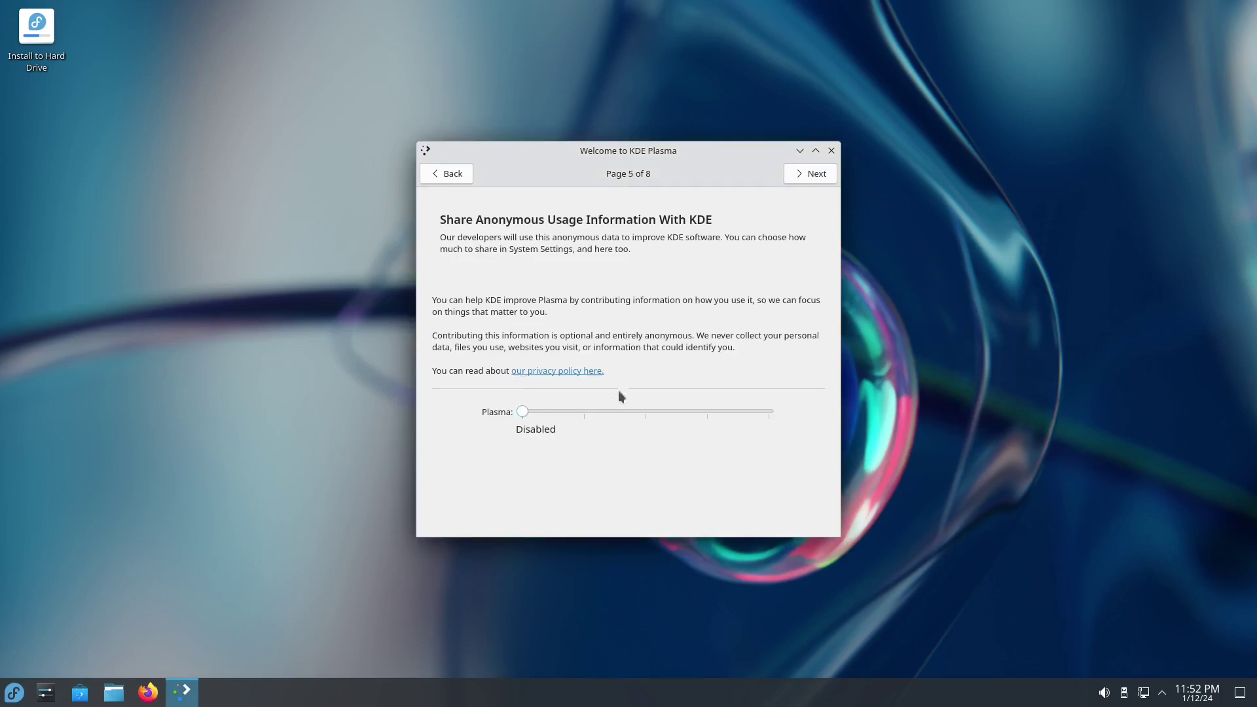
pyautogui.moveTo(523, 411); pyautogui.dragTo(461, 409)
pyautogui.click(762, 415)
pyautogui.moveTo(764, 411); pyautogui.dragTo(451, 410)
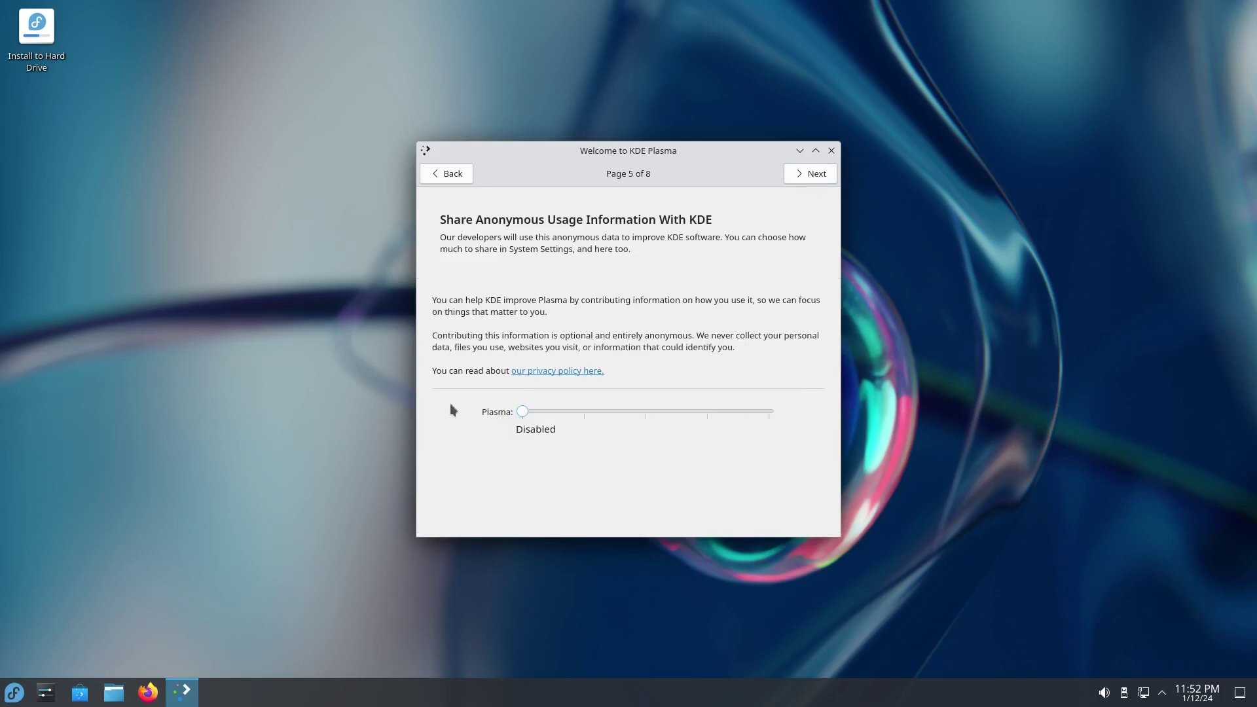
pyautogui.click(810, 175)
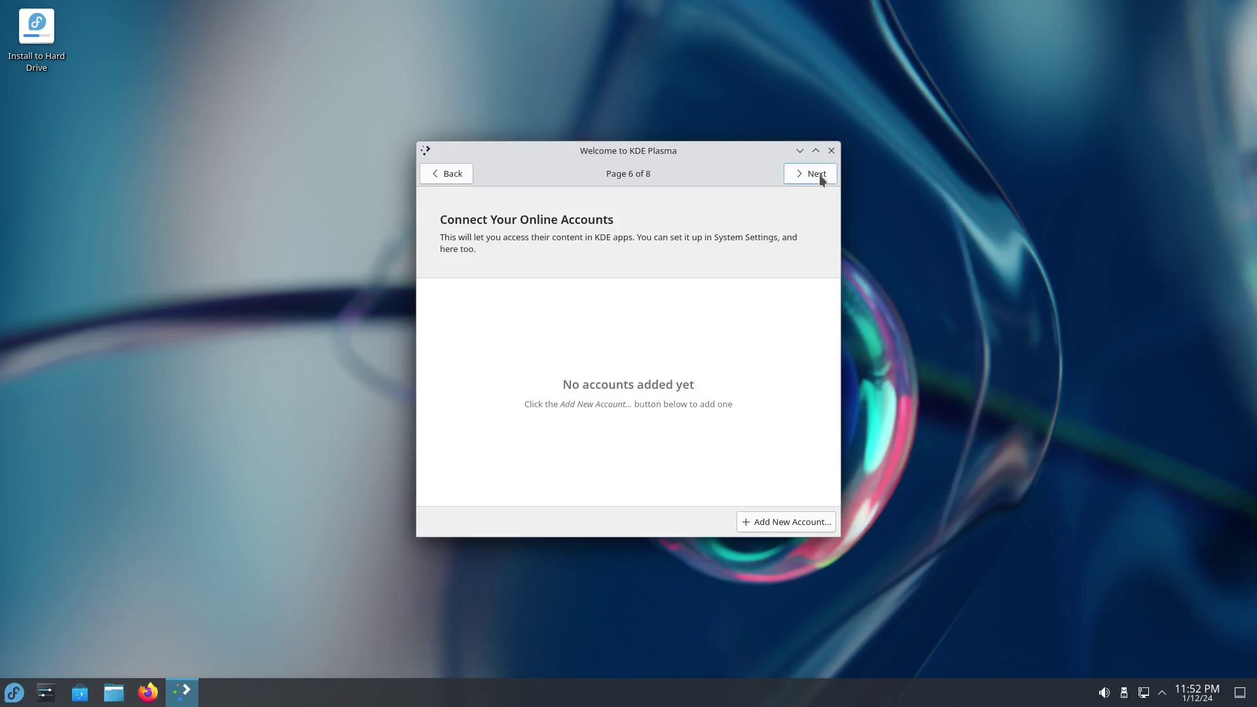
pyautogui.click(812, 528)
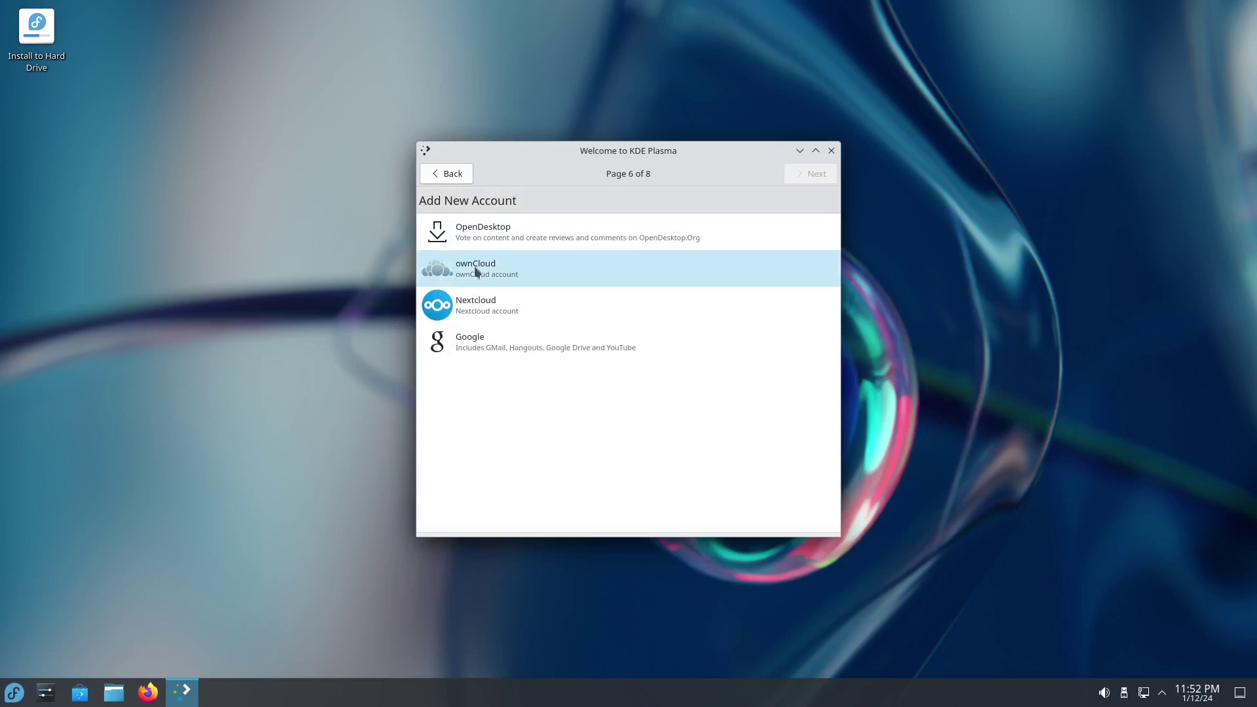
pyautogui.click(440, 173)
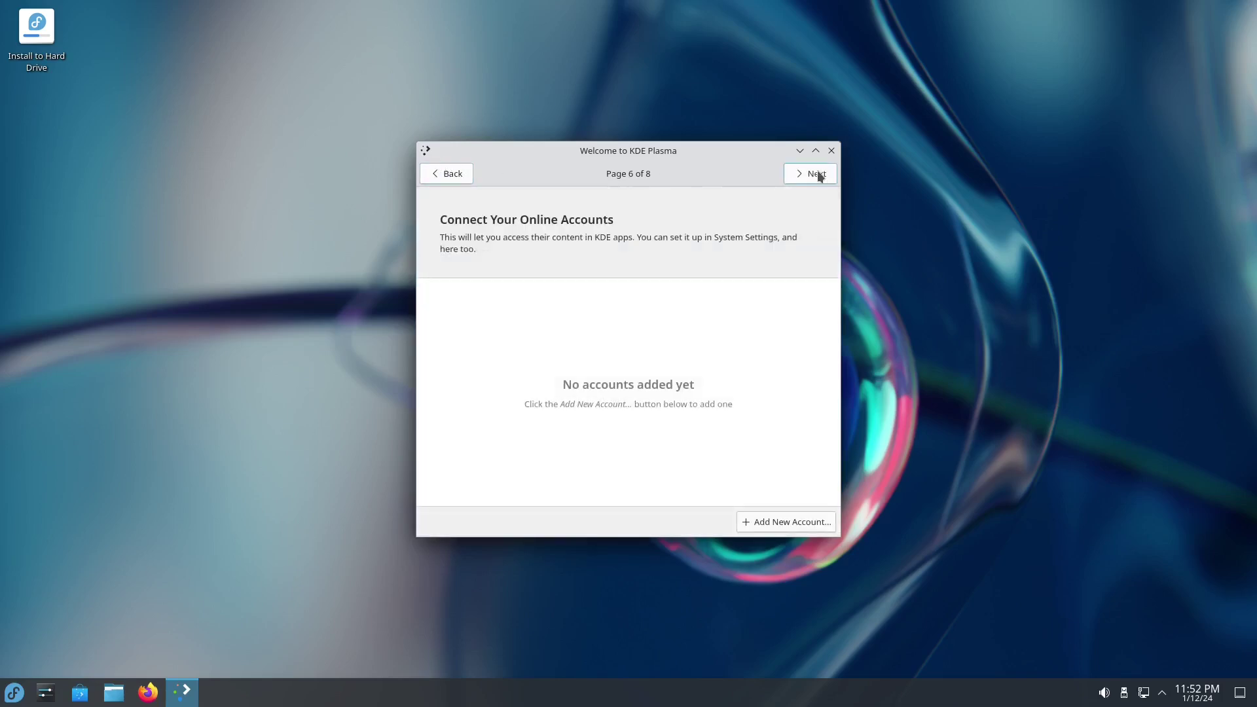
pyautogui.click(817, 175)
pyautogui.click(455, 180)
pyautogui.click(453, 178)
pyautogui.click(453, 179)
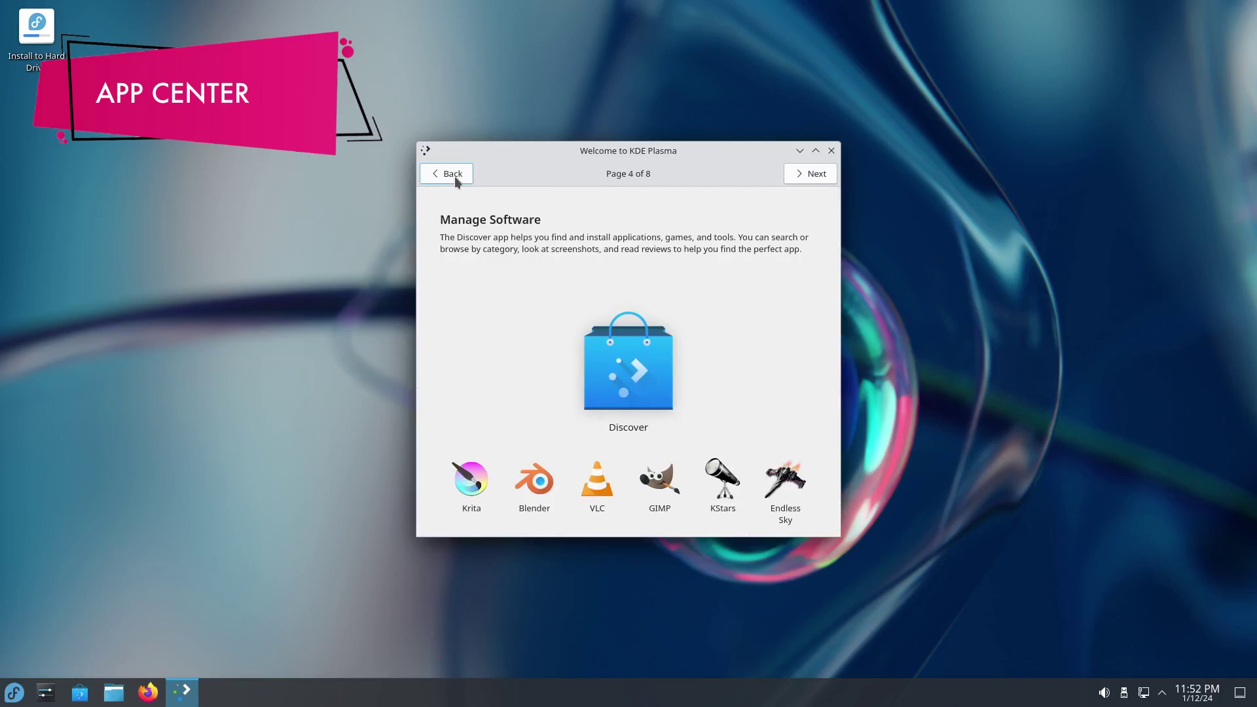
# Close the welcome tour, search Discover for 'kdenlive' and open the Kdenlive details page
pyautogui.click(832, 151)
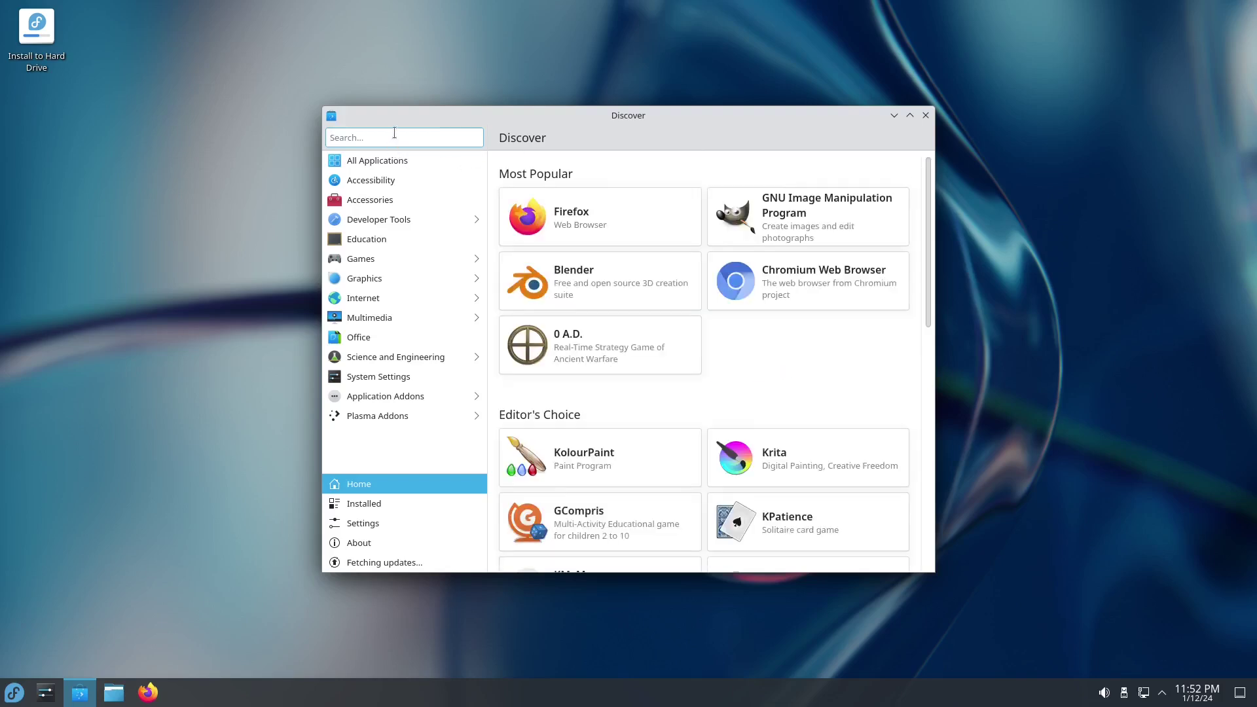
pyautogui.write('kdenlive')
pyautogui.press('Return')
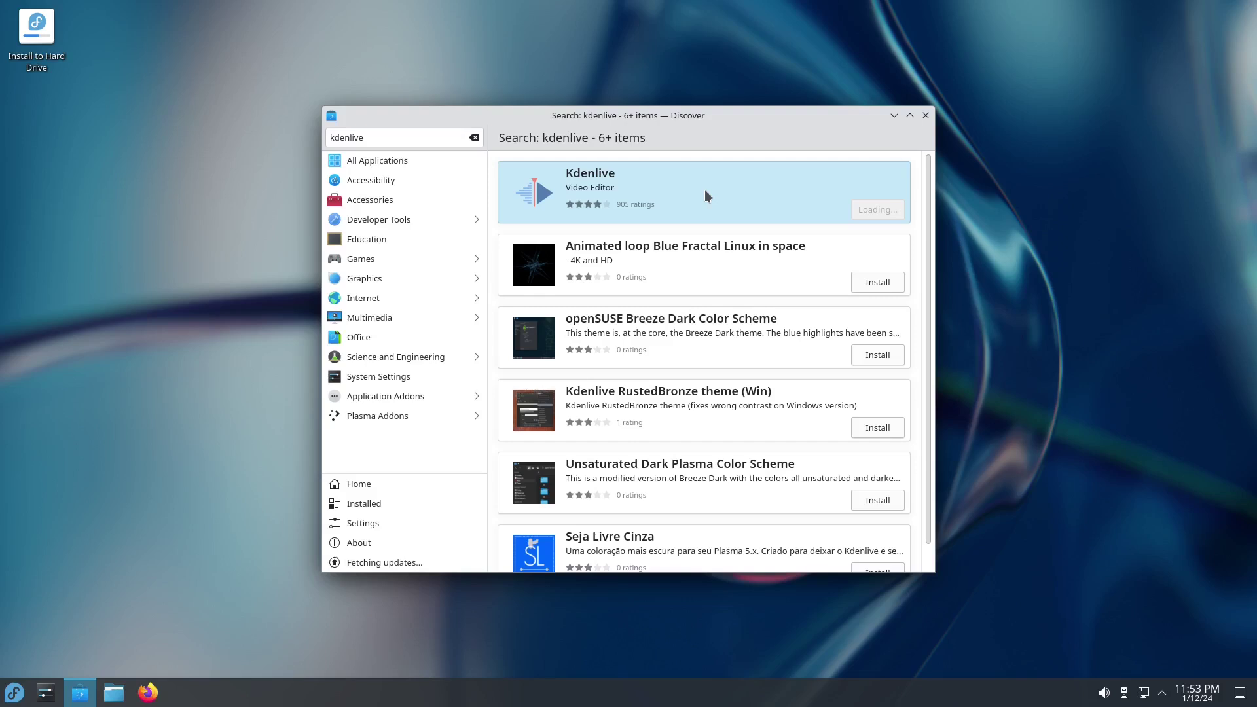
pyautogui.click(651, 171)
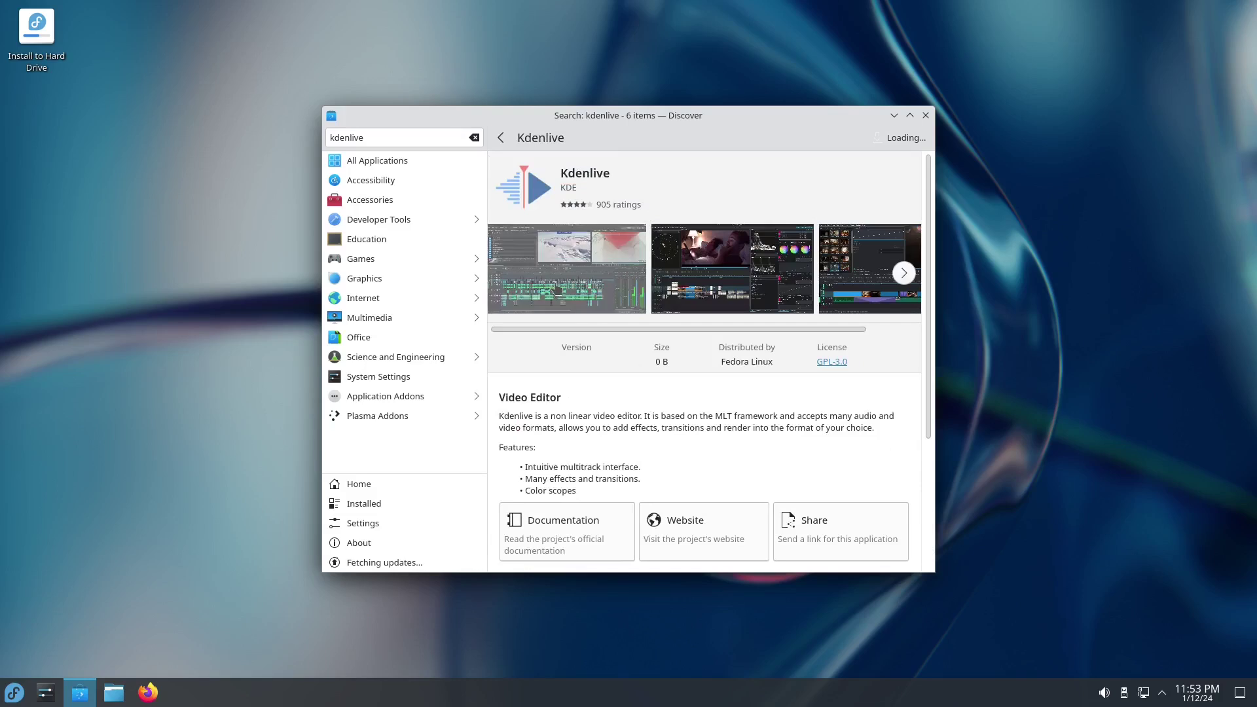
# Browse the Application Launcher, then install Kdenlive (67.6 MiB) from its Discover page
pyautogui.click(6, 700)
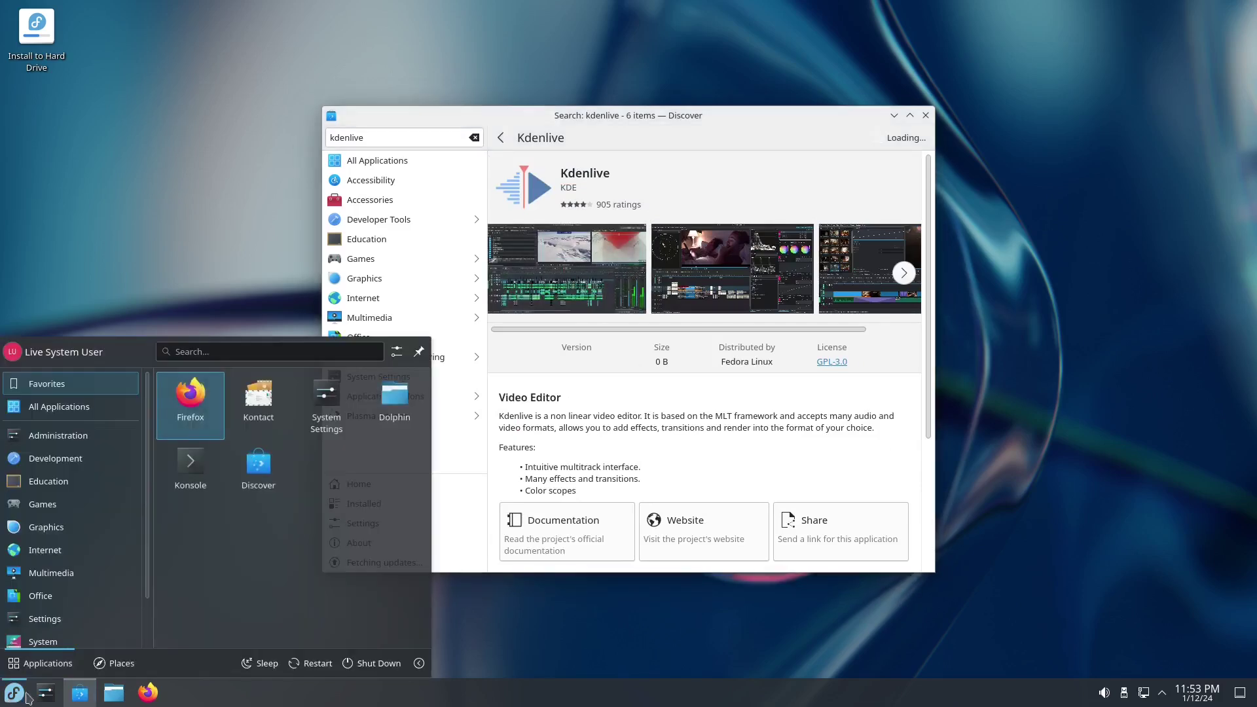
pyautogui.moveTo(78, 414)
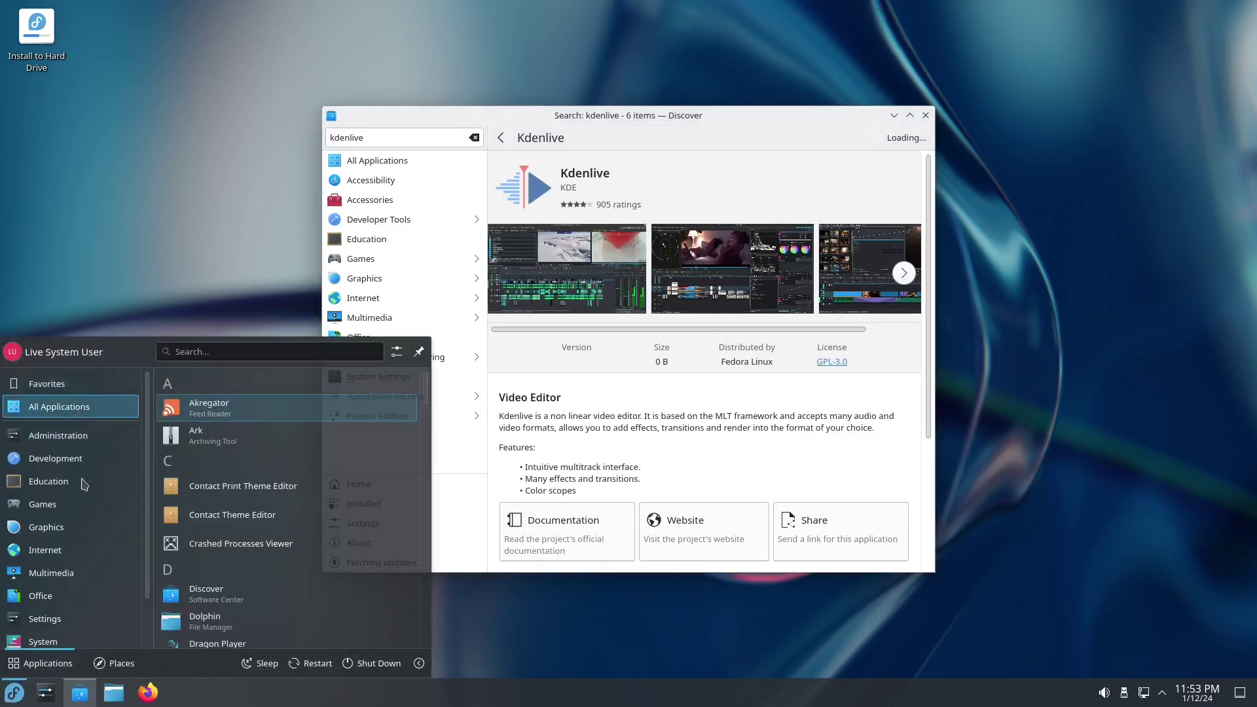
pyautogui.moveTo(65, 613)
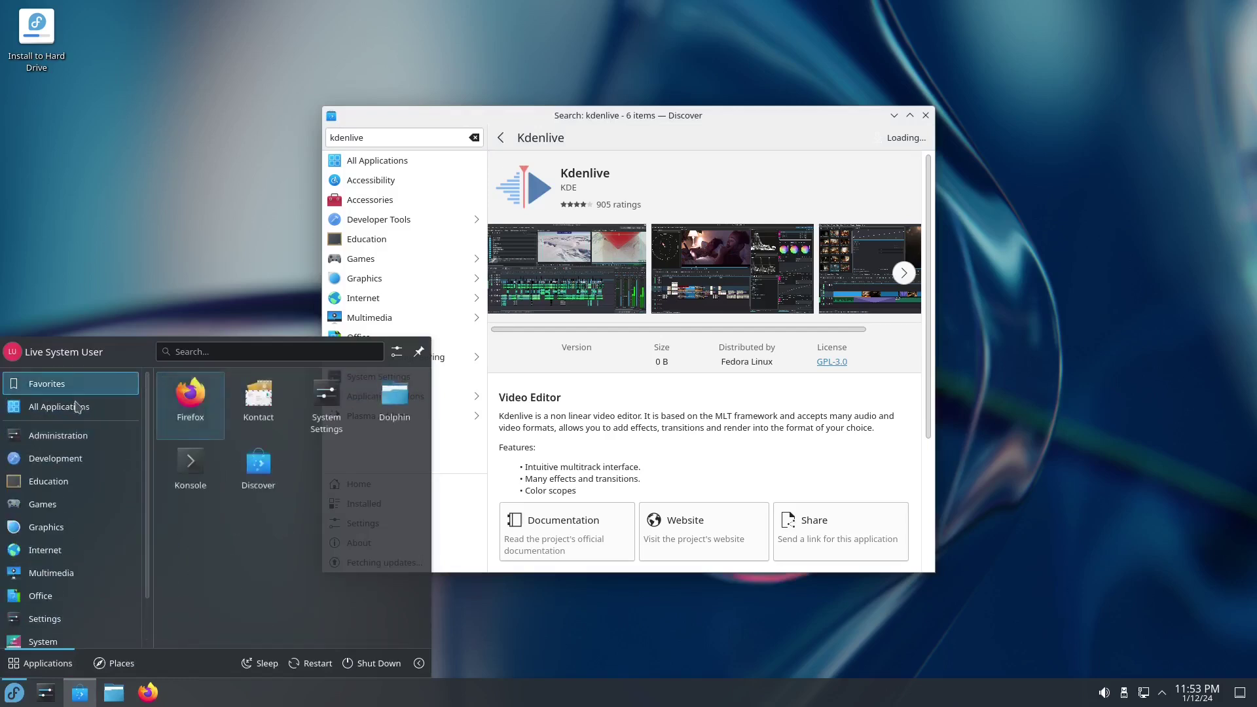
pyautogui.scroll(-5, 325, 523)
pyautogui.scroll(-3, 325, 534)
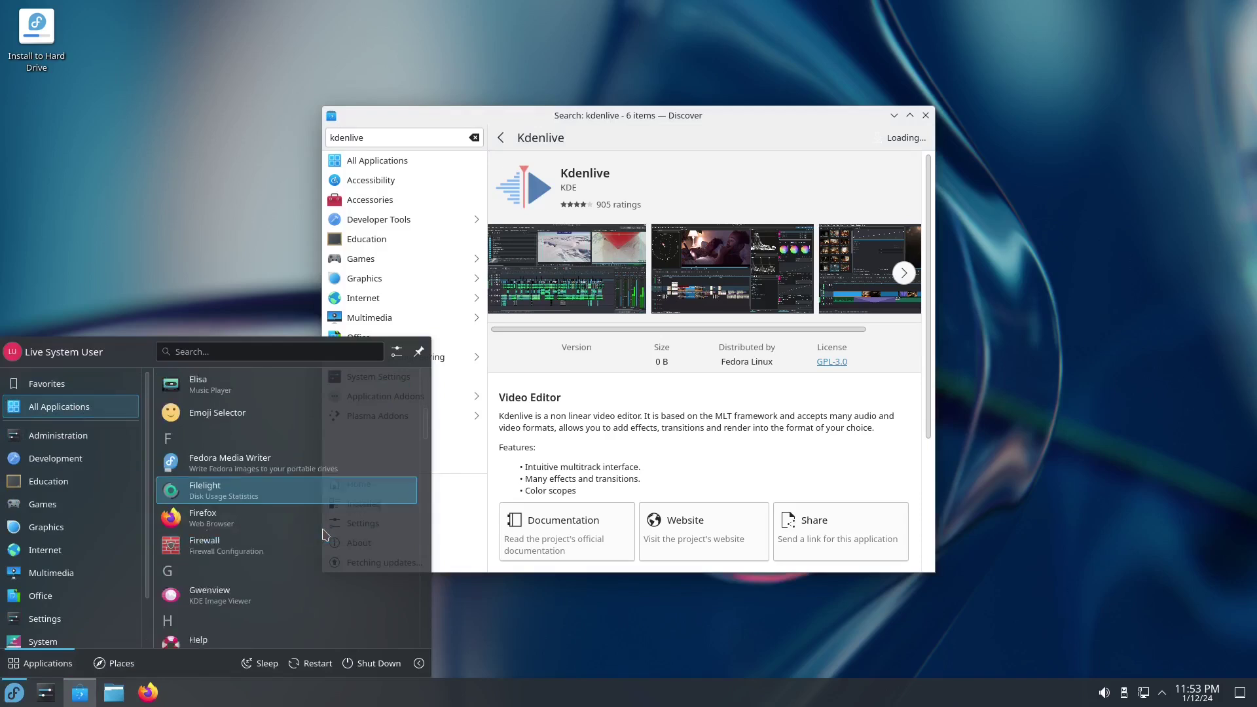
pyautogui.click(792, 109)
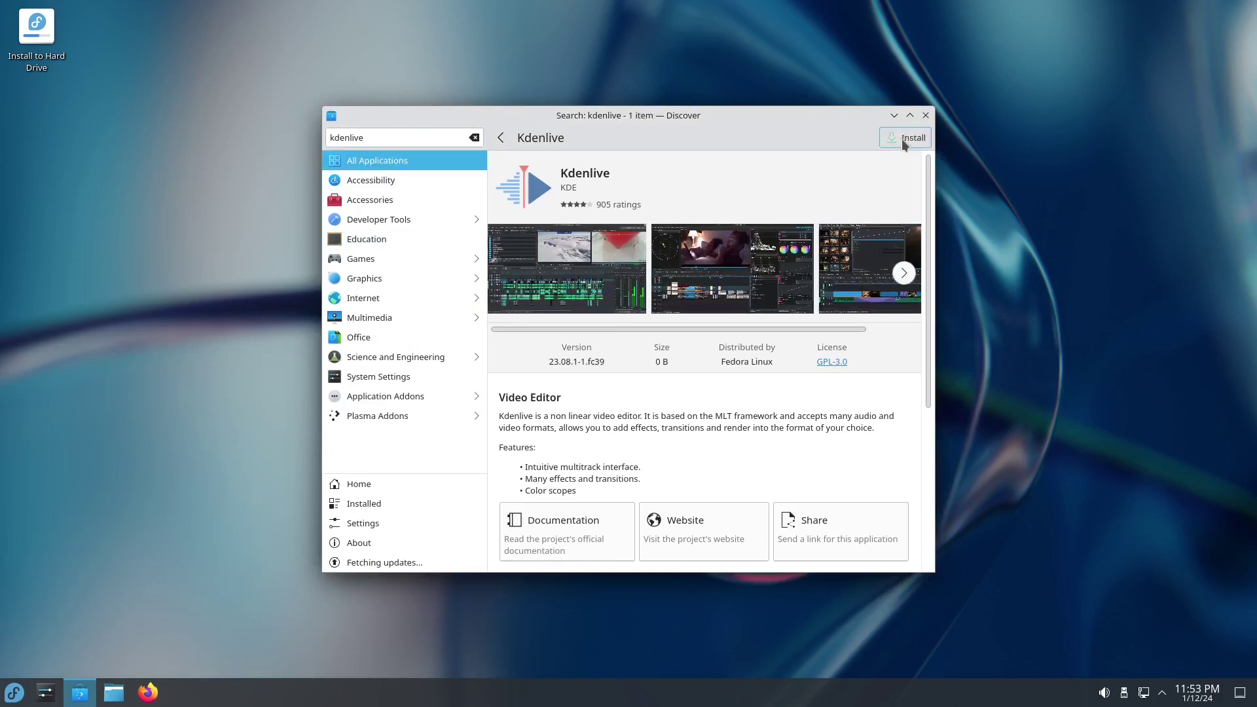
pyautogui.click(906, 143)
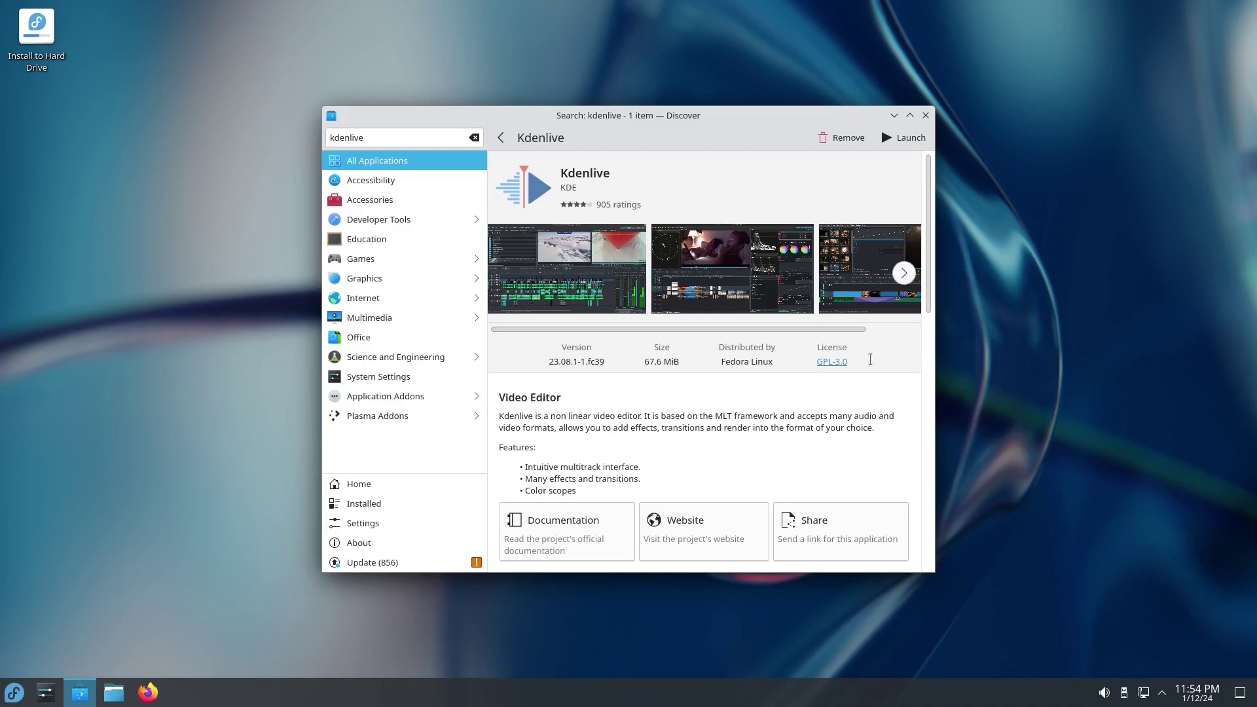
# Launch Kdenlive from Discover, opening an empty untitled HD 1080p 25 fps project
pyautogui.click(900, 139)
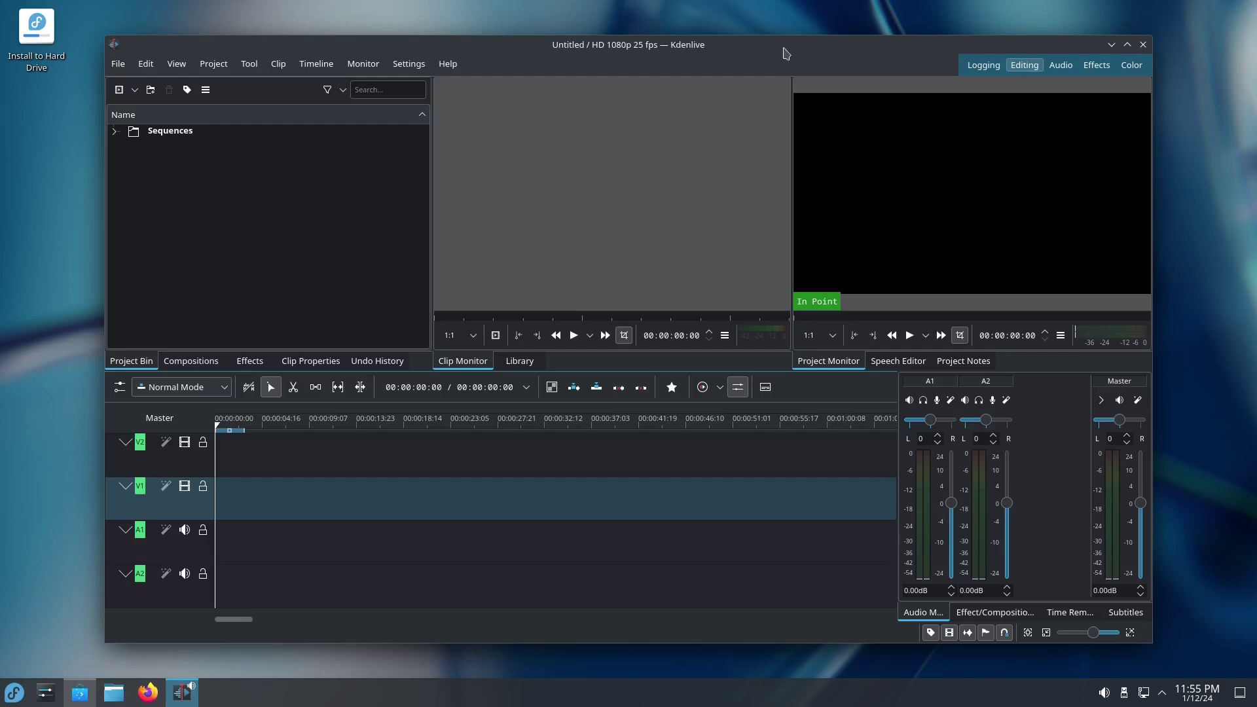
# Show the effects library and expand Alpha, Mask and Keying to view Chroma Key and Bluescreen0r
pyautogui.click(248, 361)
pyautogui.click(128, 142)
pyautogui.click(114, 127)
pyautogui.click(164, 131)
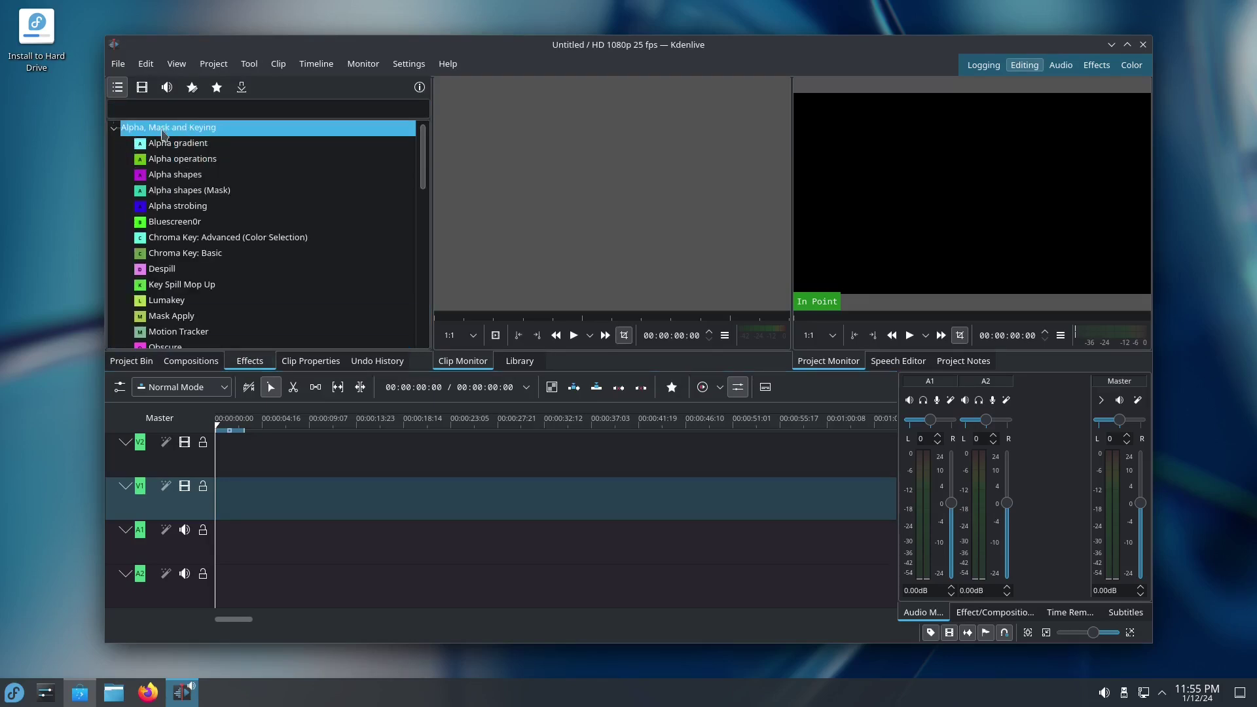
pyautogui.click(204, 241)
pyautogui.click(171, 252)
pyautogui.click(226, 241)
pyautogui.click(275, 252)
pyautogui.click(327, 269)
pyautogui.click(233, 221)
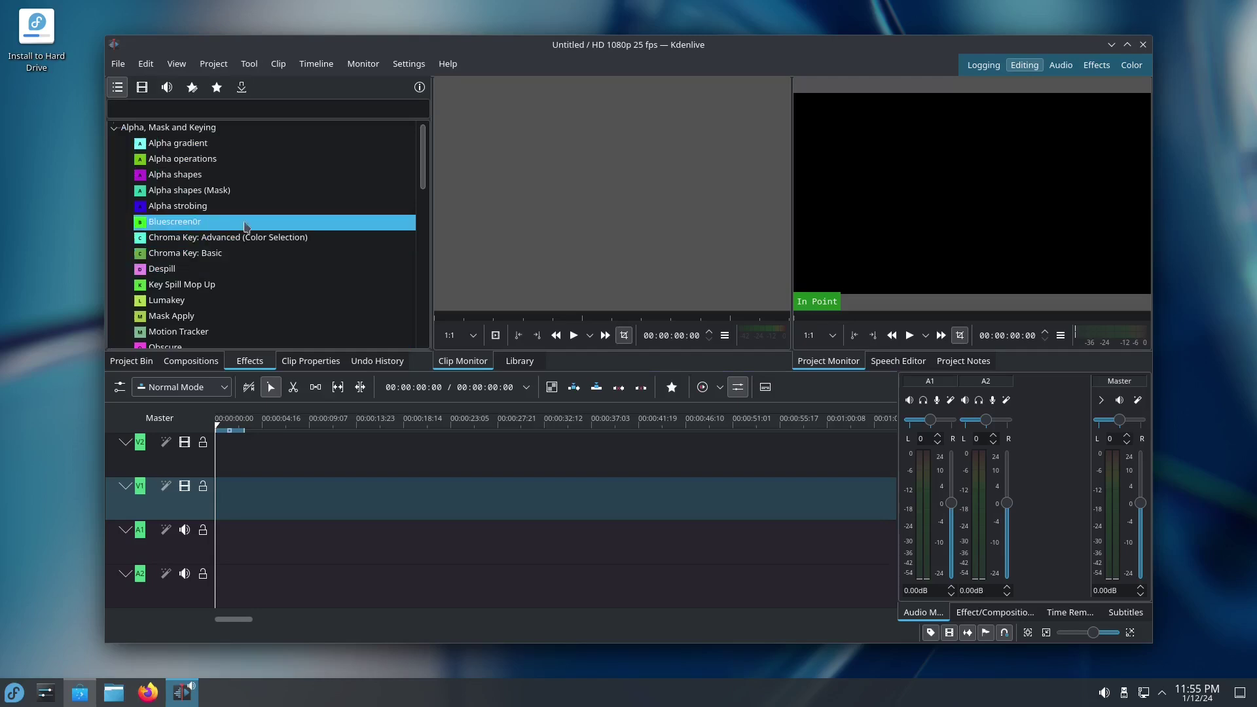
# Scroll further through the keying effects, past Obscure, toward the other categories
pyautogui.scroll(-3, 365, 247)
pyautogui.click(323, 258)
pyautogui.click(192, 231)
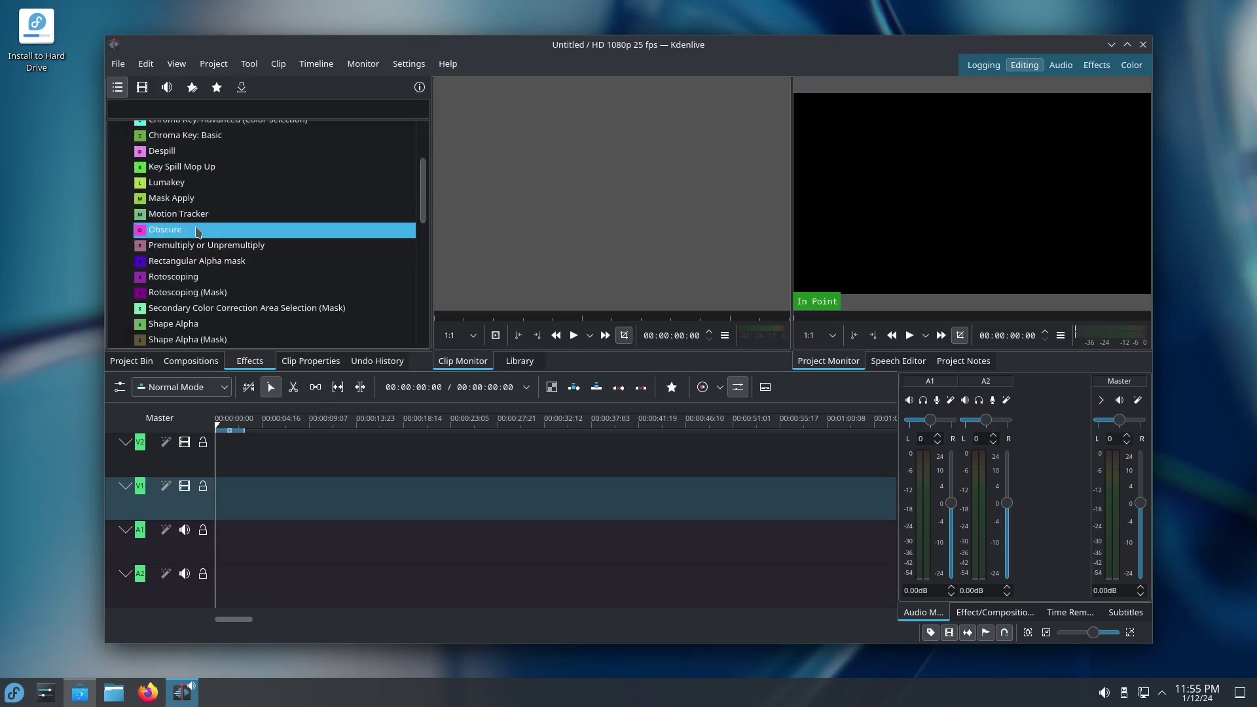
pyautogui.scroll(-5, 293, 248)
pyautogui.click(299, 250)
pyautogui.scroll(-1, 197, 210)
pyautogui.click(196, 211)
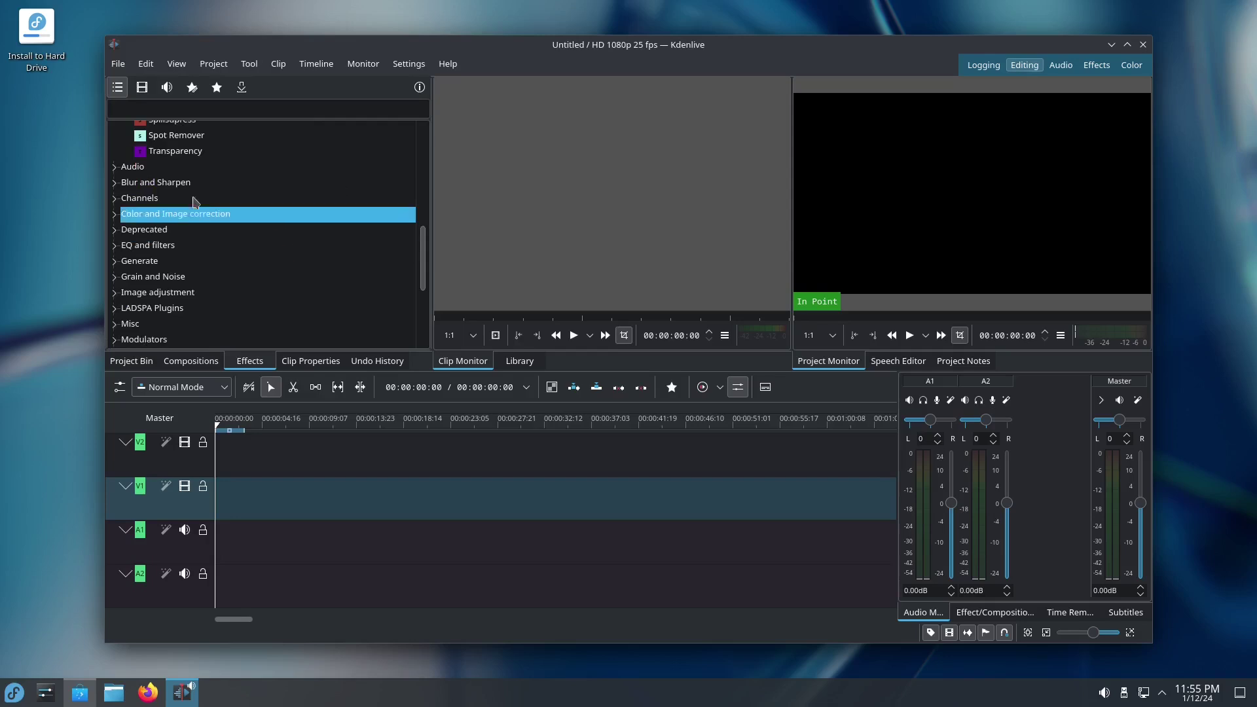
# Expand the Audio effect category and browse its effects
pyautogui.click(161, 172)
pyautogui.doubleClick(143, 172)
pyautogui.click(267, 219)
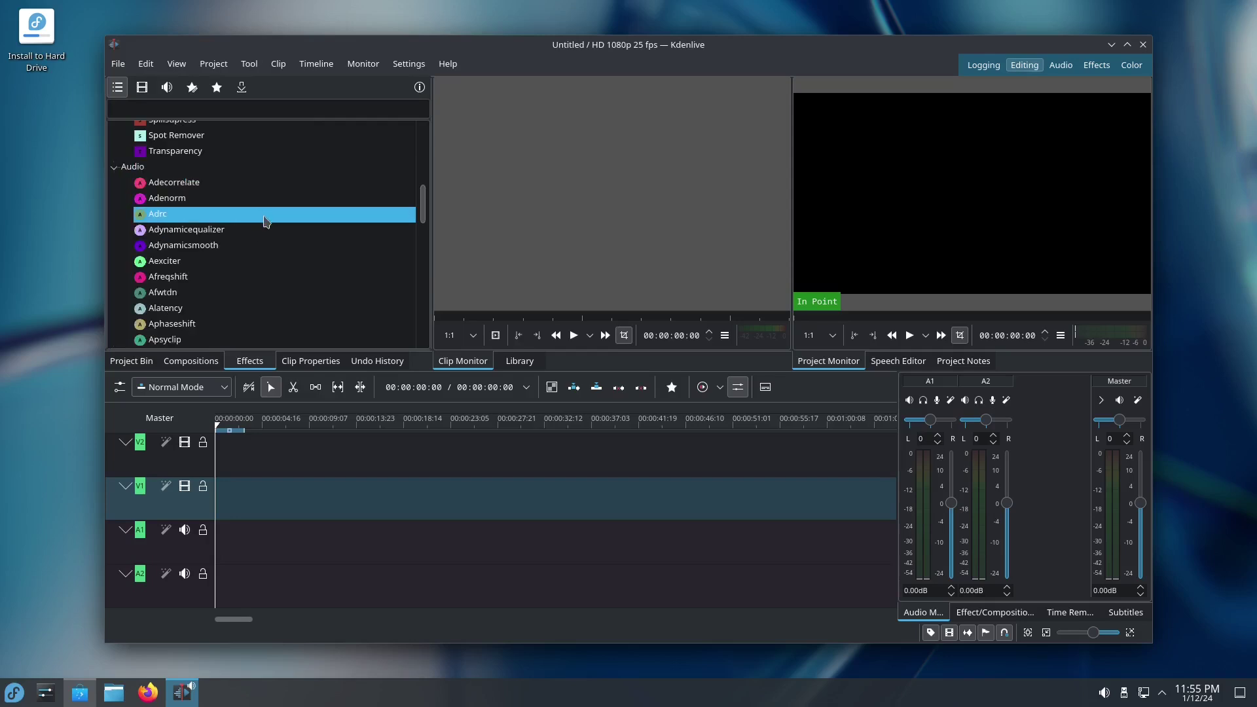
pyautogui.scroll(-3, 266, 229)
pyautogui.click(258, 251)
pyautogui.scroll(10, 259, 251)
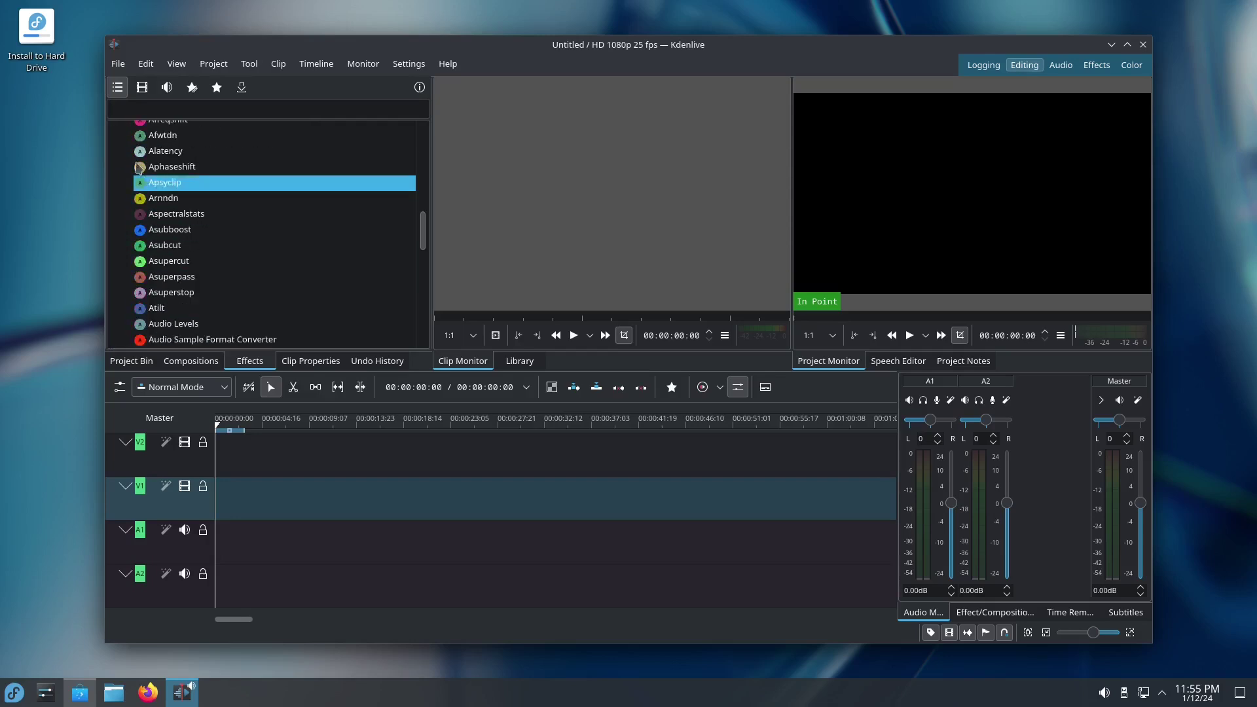
pyautogui.click(141, 211)
# Collapse Audio, then expand and collapse the Channels category
pyautogui.doubleClick(142, 212)
pyautogui.click(242, 243)
pyautogui.doubleClick(225, 239)
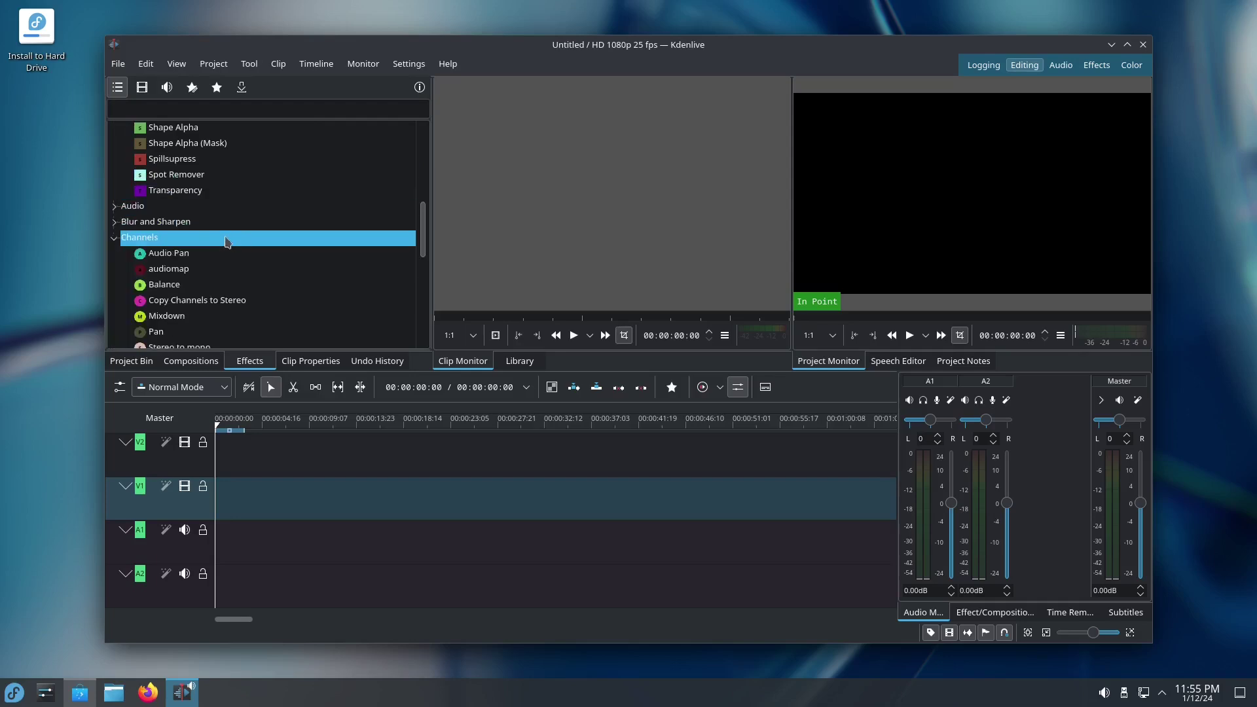
pyautogui.scroll(-3, 255, 241)
pyautogui.scroll(1, 232, 233)
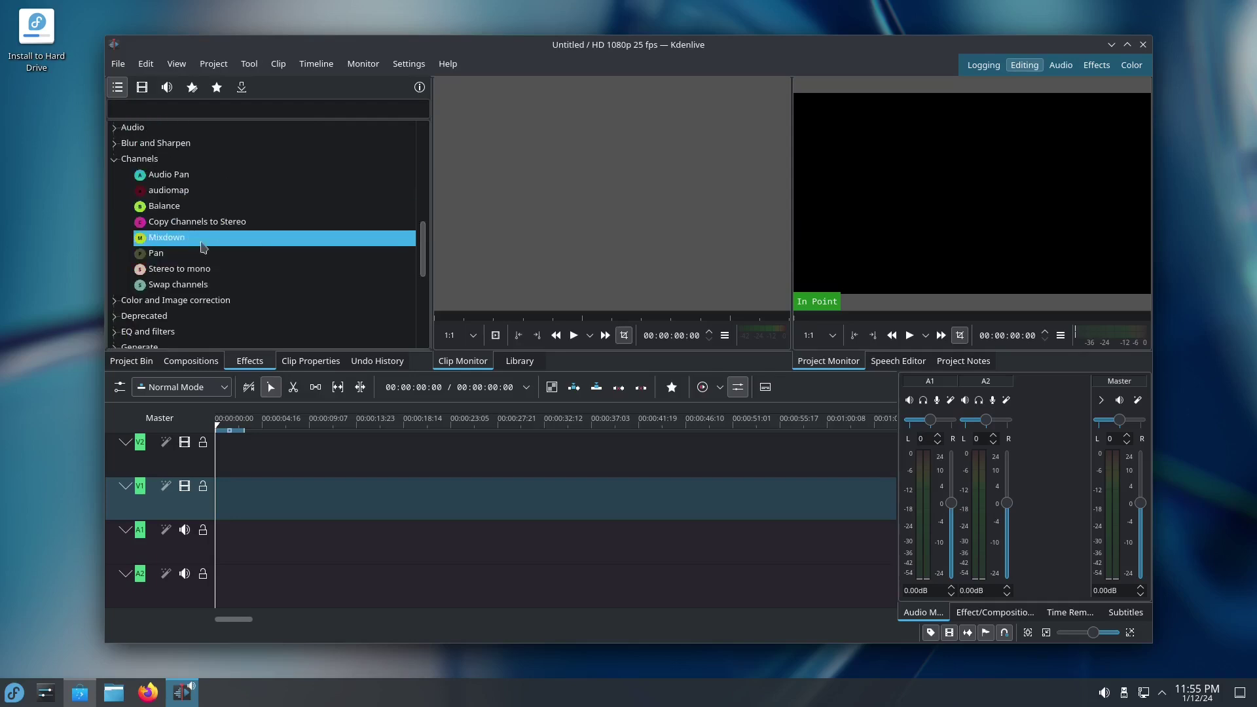
pyautogui.doubleClick(190, 163)
# Expand the EQ and filters category and look at the Band-Reject and Bass filters
pyautogui.click(190, 190)
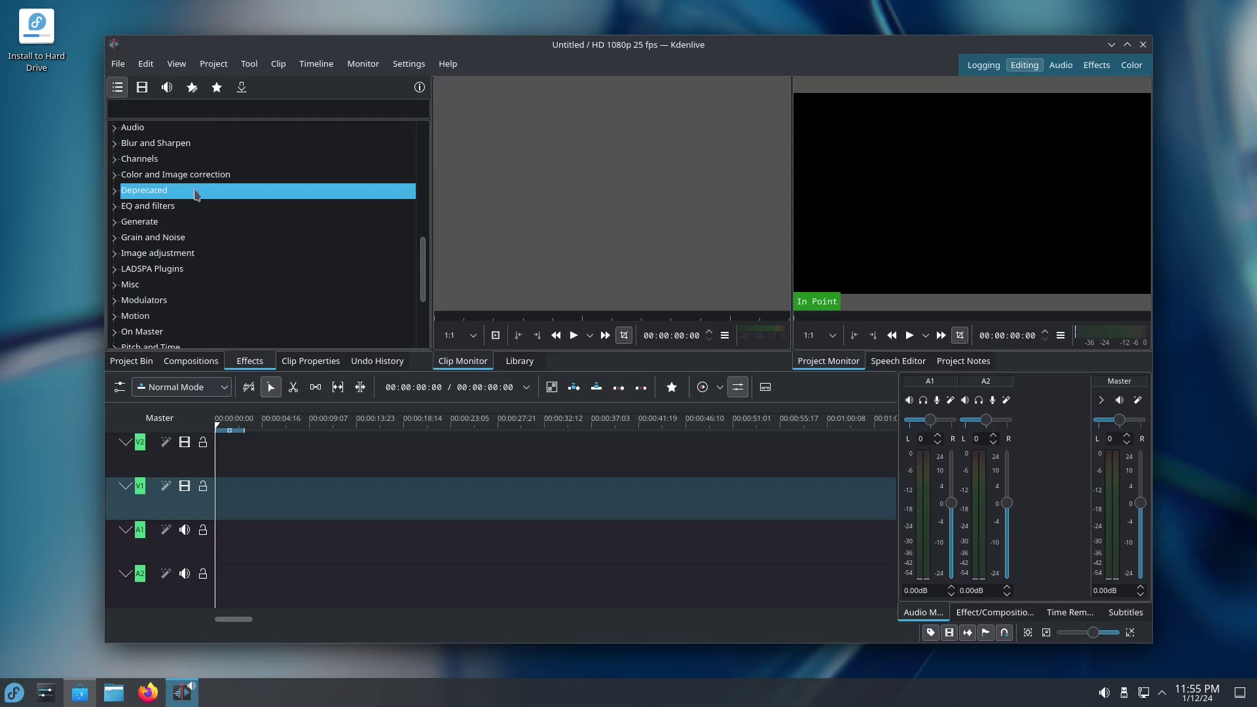
pyautogui.click(191, 207)
pyautogui.doubleClick(193, 208)
pyautogui.click(292, 272)
pyautogui.scroll(-2, 292, 275)
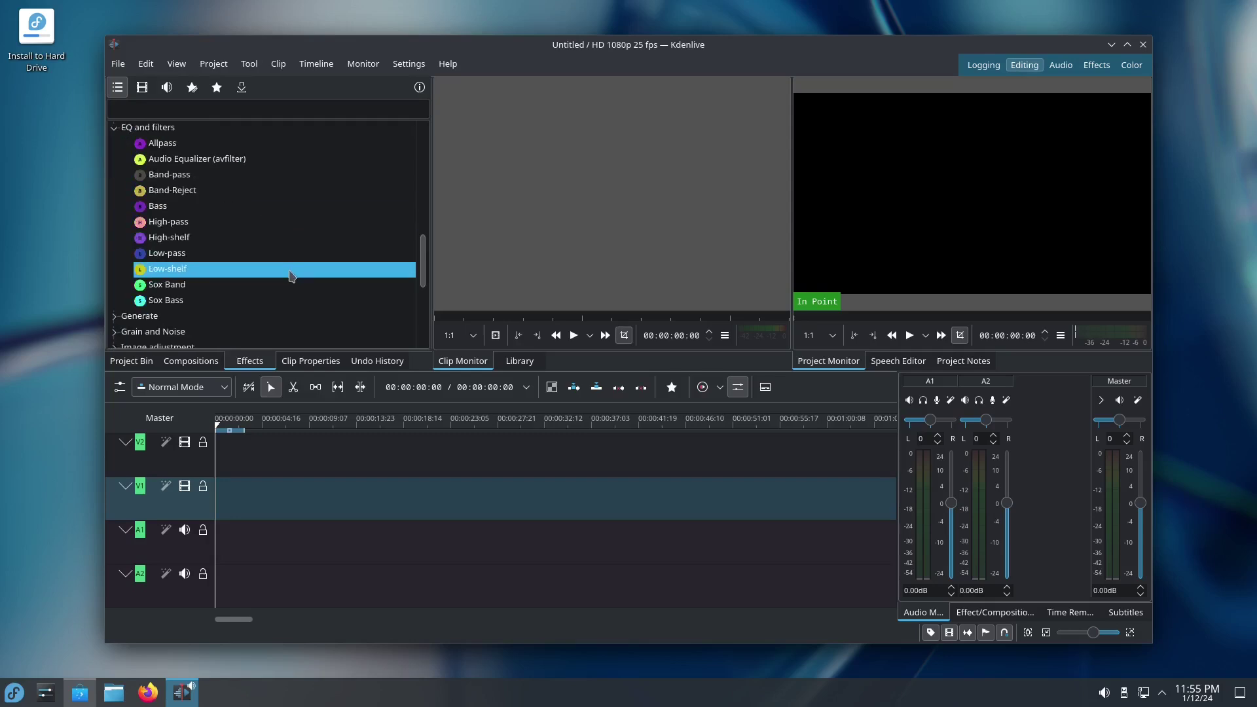
pyautogui.scroll(1, 255, 279)
pyautogui.click(259, 253)
# Step through the Low-pass, Sox Band, Sox Bass, Low-shelf, High-pass, Band-pass and Allpass filters
pyautogui.press('Up')
pyautogui.press('Up')
pyautogui.press('Up')
pyautogui.click(259, 253)
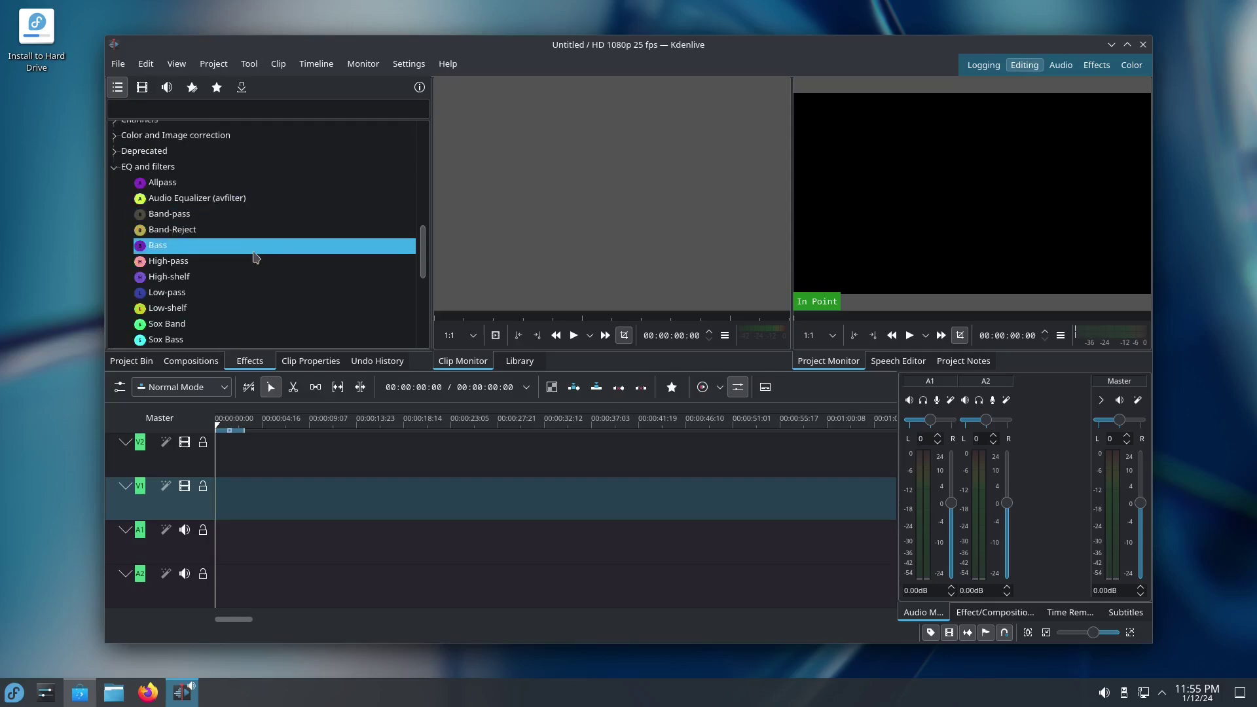
pyautogui.scroll(-1, 259, 256)
pyautogui.click(259, 255)
pyautogui.click(259, 288)
pyautogui.click(262, 300)
pyautogui.click(233, 268)
pyautogui.click(226, 221)
pyautogui.click(219, 174)
pyautogui.click(210, 142)
# Collapse EQ and filters, then select the Generate, Grain and Noise, and Misc categories
pyautogui.click(203, 128)
pyautogui.doubleClick(204, 131)
pyautogui.click(203, 143)
pyautogui.click(208, 160)
pyautogui.click(204, 221)
pyautogui.click(194, 207)
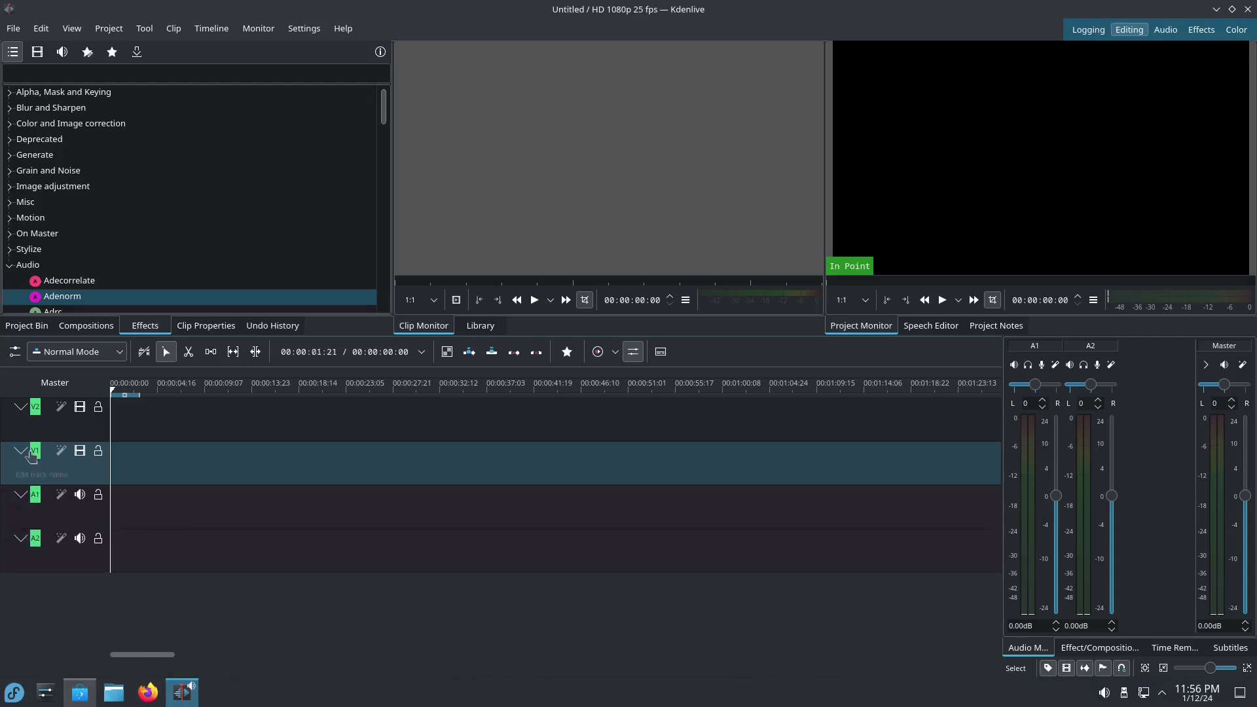
# Insert two AV tracks above V2 using the V2 header's Insert Track dialog
pyautogui.rightClick(8, 425)
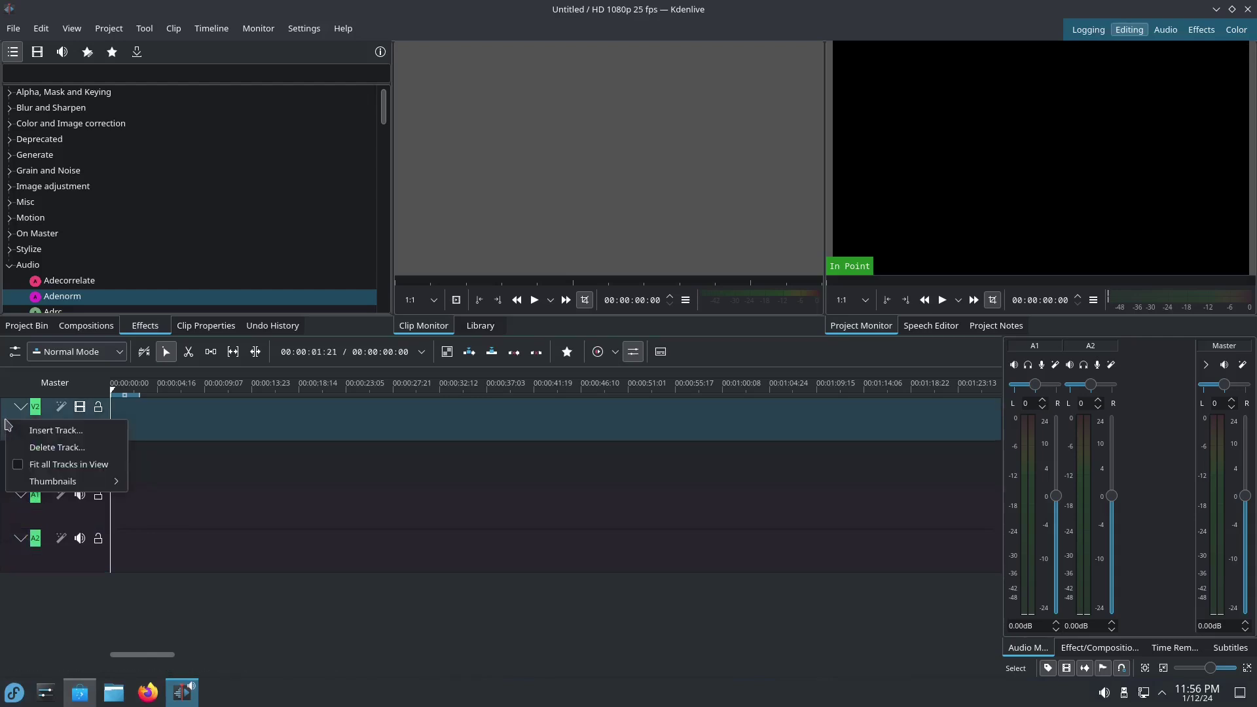
pyautogui.click(85, 433)
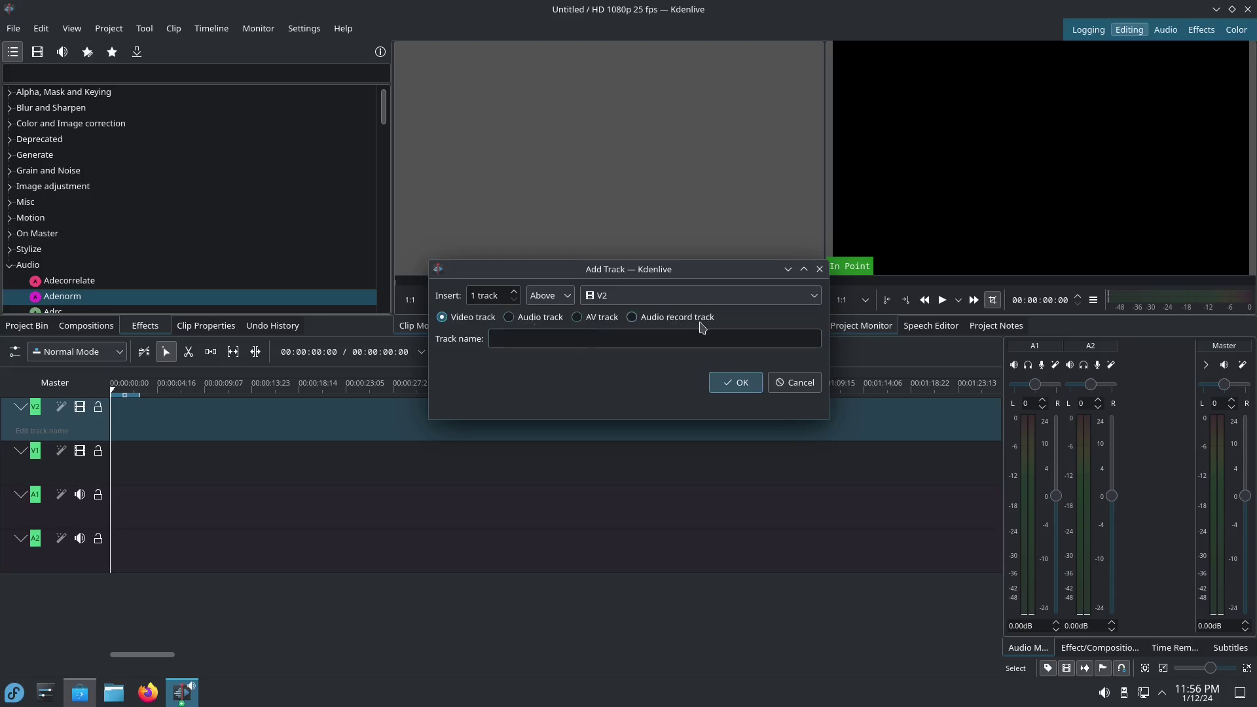
pyautogui.click(600, 318)
pyautogui.click(625, 298)
pyautogui.click(625, 331)
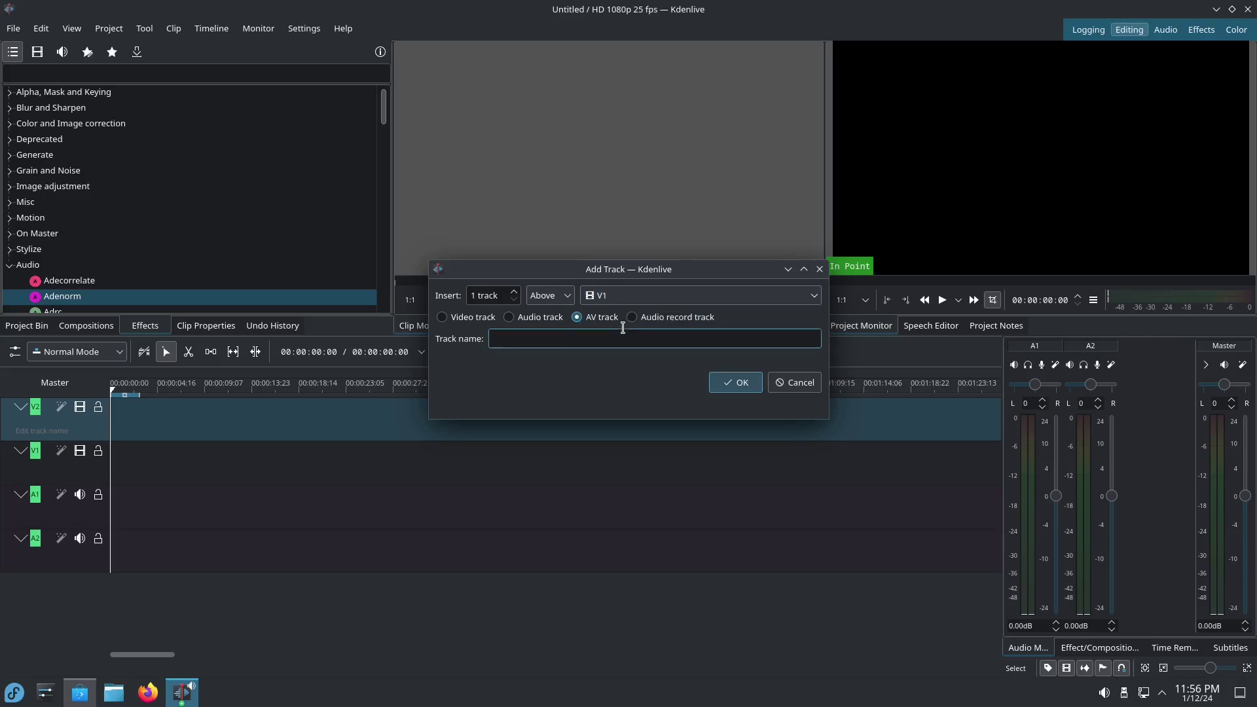
pyautogui.click(625, 295)
pyautogui.click(626, 315)
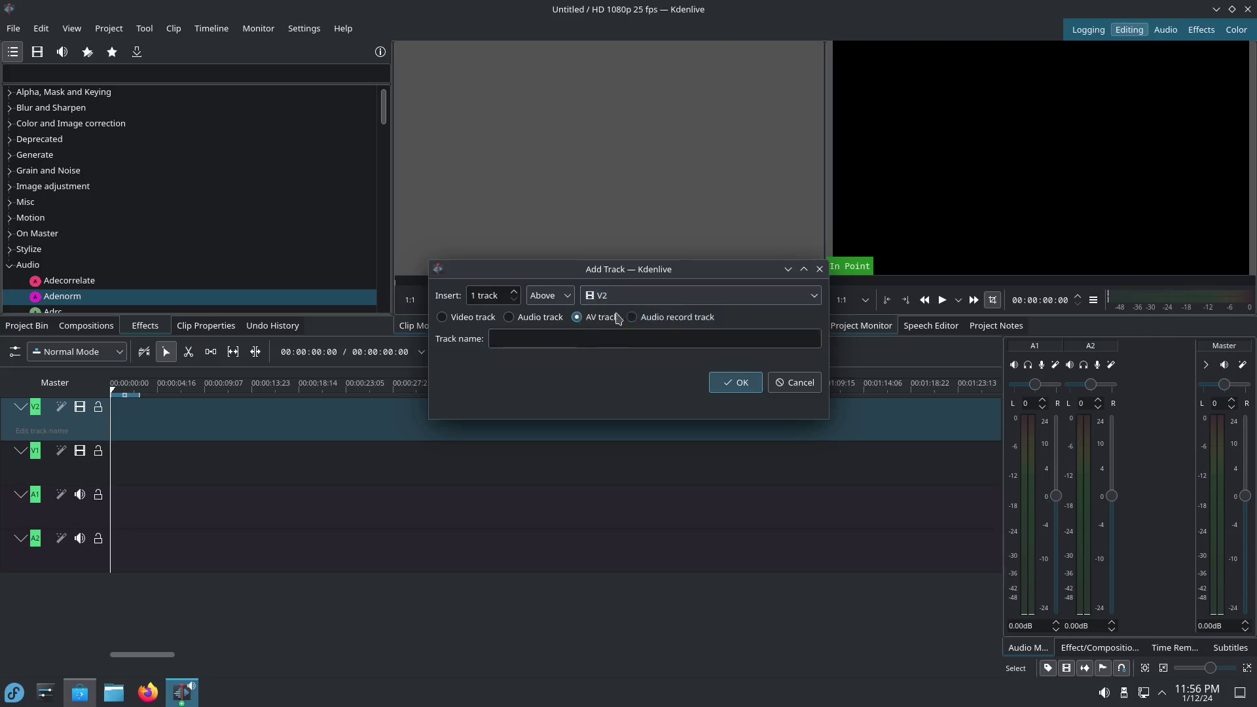
pyautogui.click(565, 298)
pyautogui.click(561, 330)
pyautogui.click(566, 296)
pyautogui.click(560, 315)
pyautogui.click(516, 291)
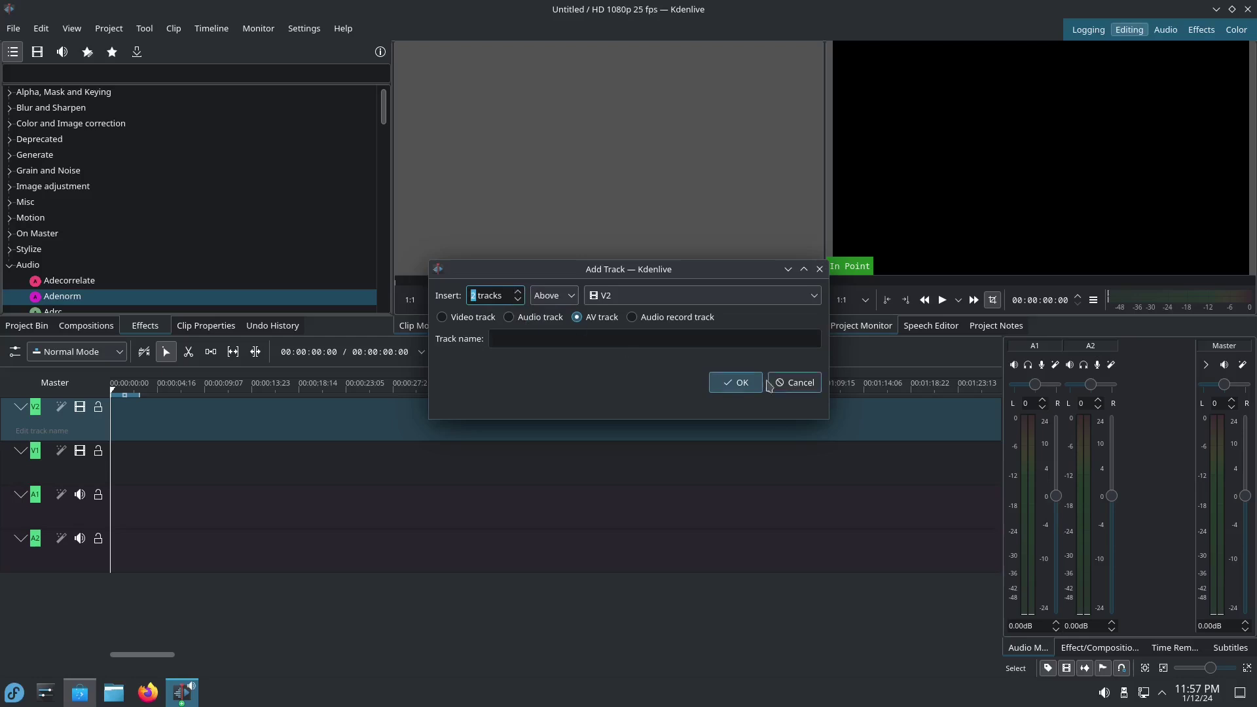
pyautogui.click(738, 383)
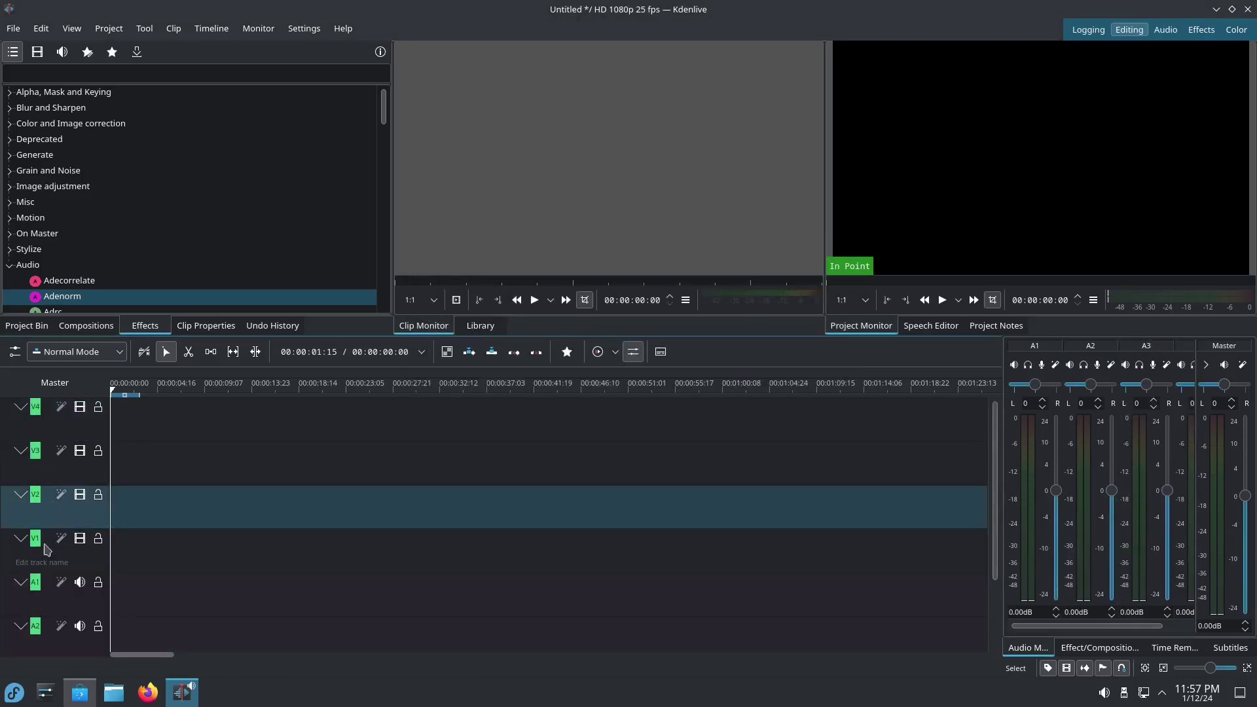
# Widen the audio mixer to show A1–A4, then switch to the Effect/Composition Stack tab
pyautogui.scroll(-2, 78, 557)
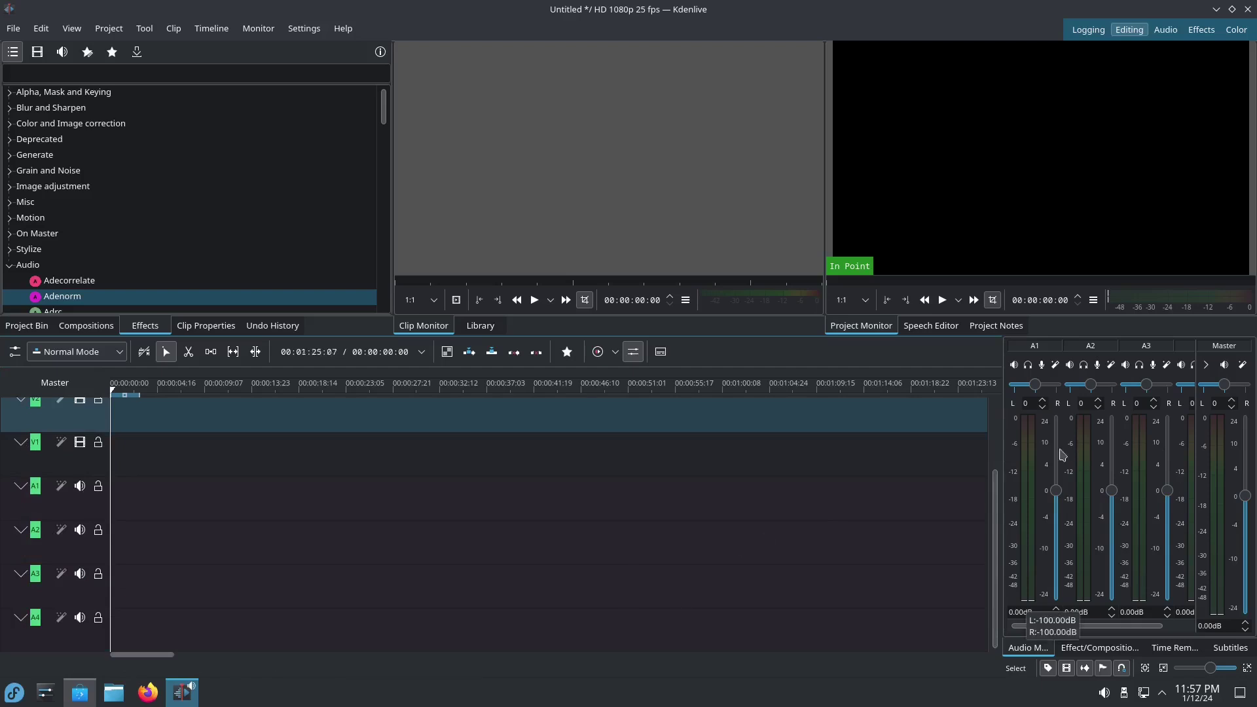
pyautogui.moveTo(1000, 441); pyautogui.dragTo(895, 447)
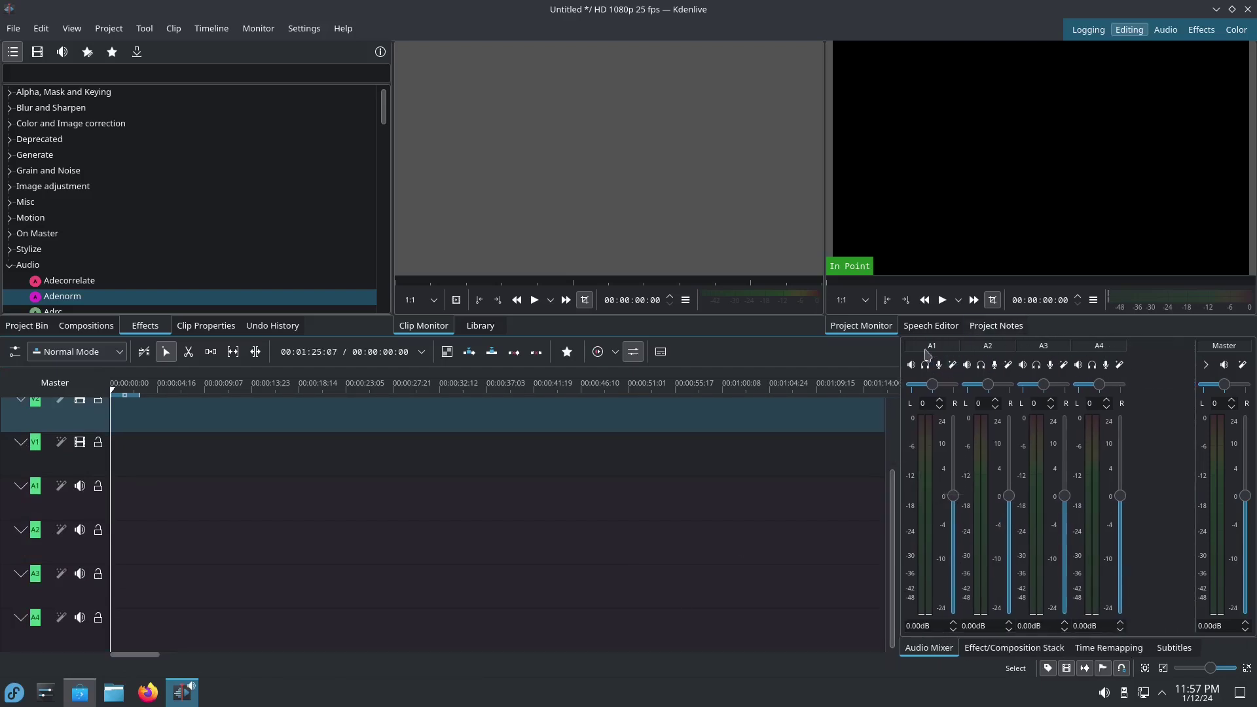
pyautogui.click(990, 648)
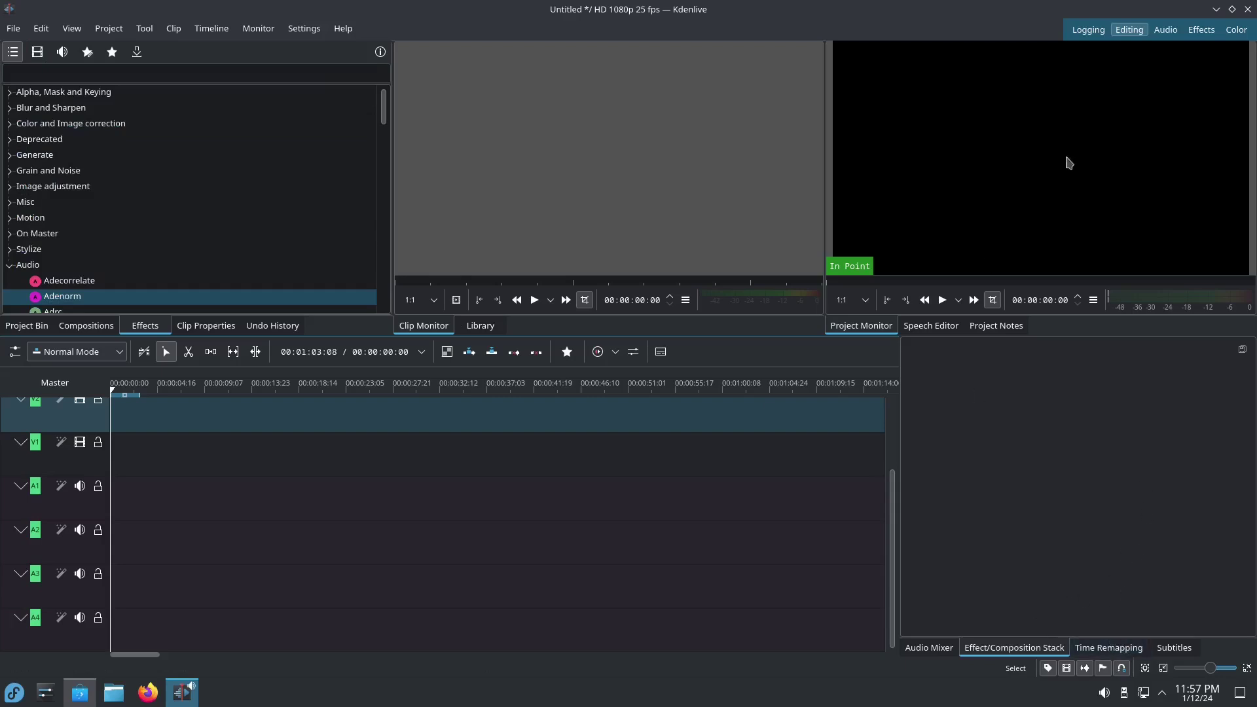
# Try the Effects and Color workspace layouts, then return to Editing
pyautogui.click(1199, 32)
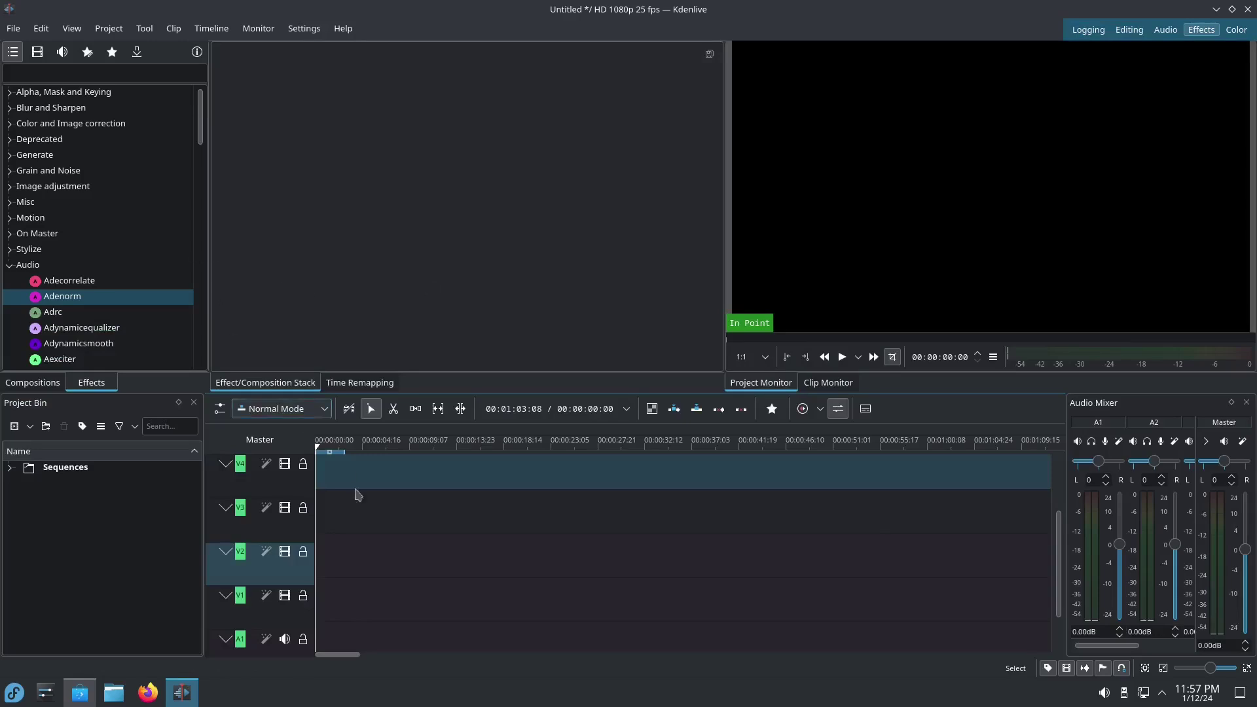
pyautogui.click(1236, 29)
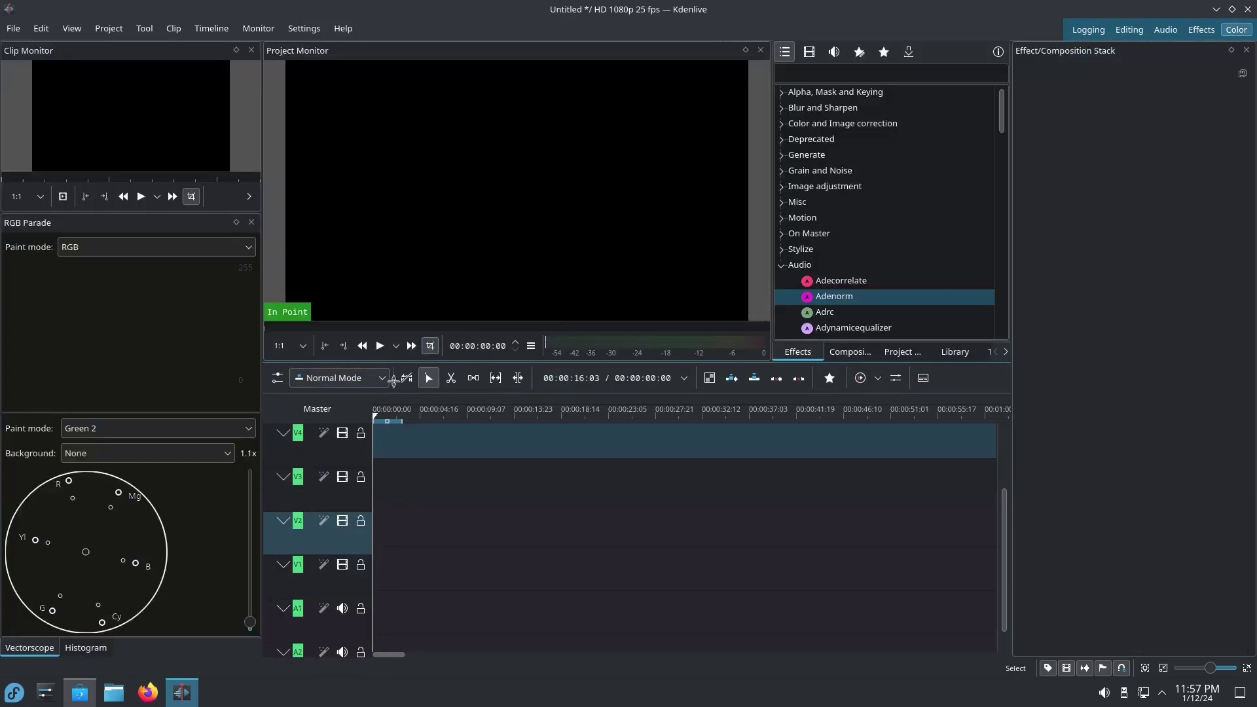
pyautogui.click(1130, 30)
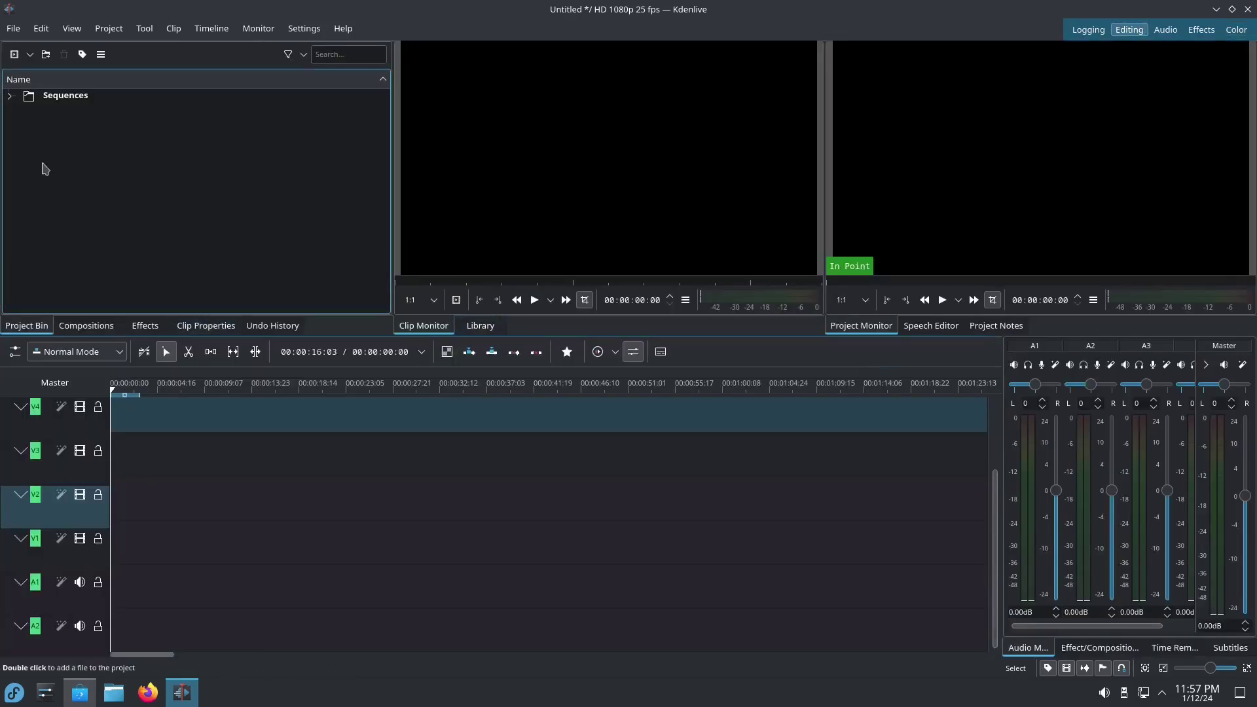
# Cycle the dock tabs Compositions, Effects, Clip Properties and Undo History, ending on Project Bin
pyautogui.click(85, 326)
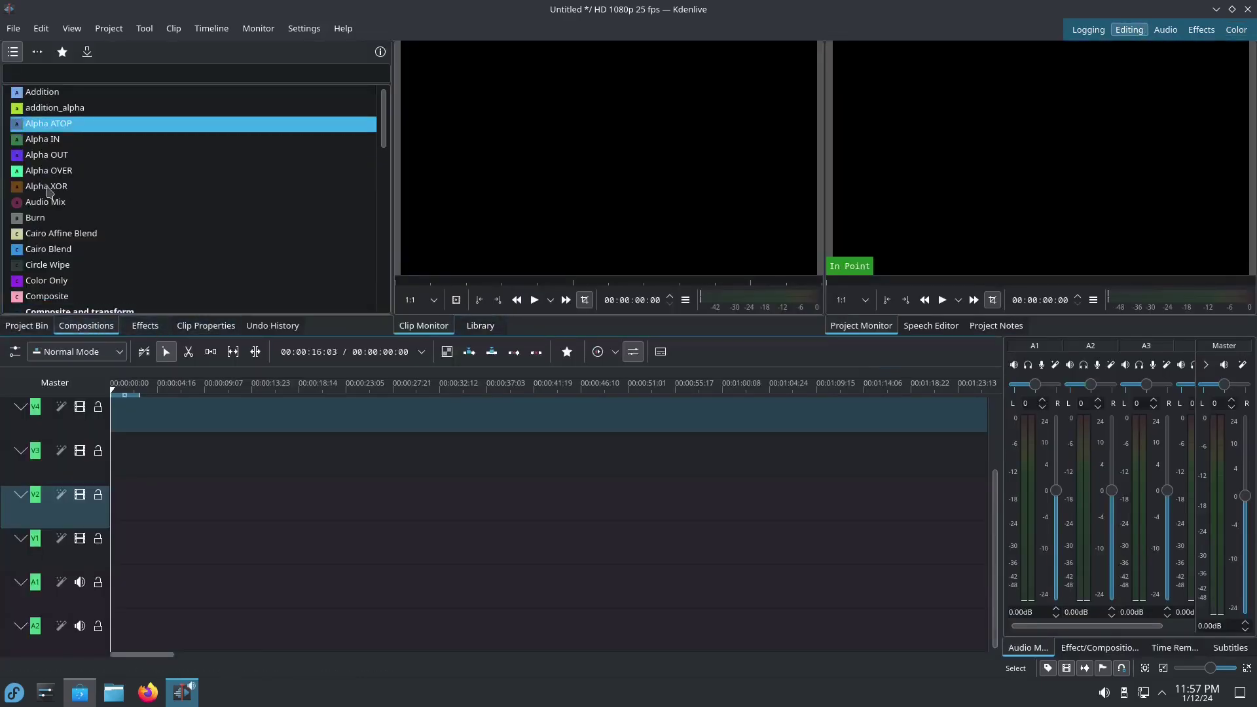
pyautogui.click(144, 325)
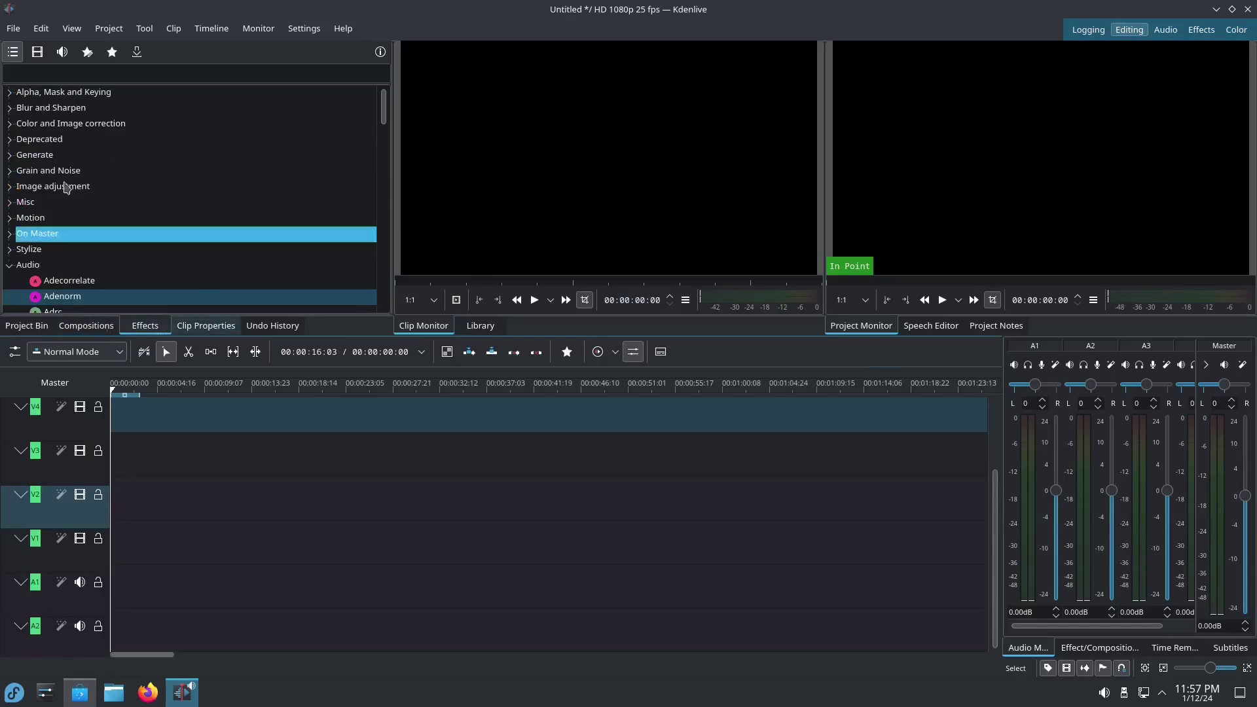
pyautogui.click(219, 327)
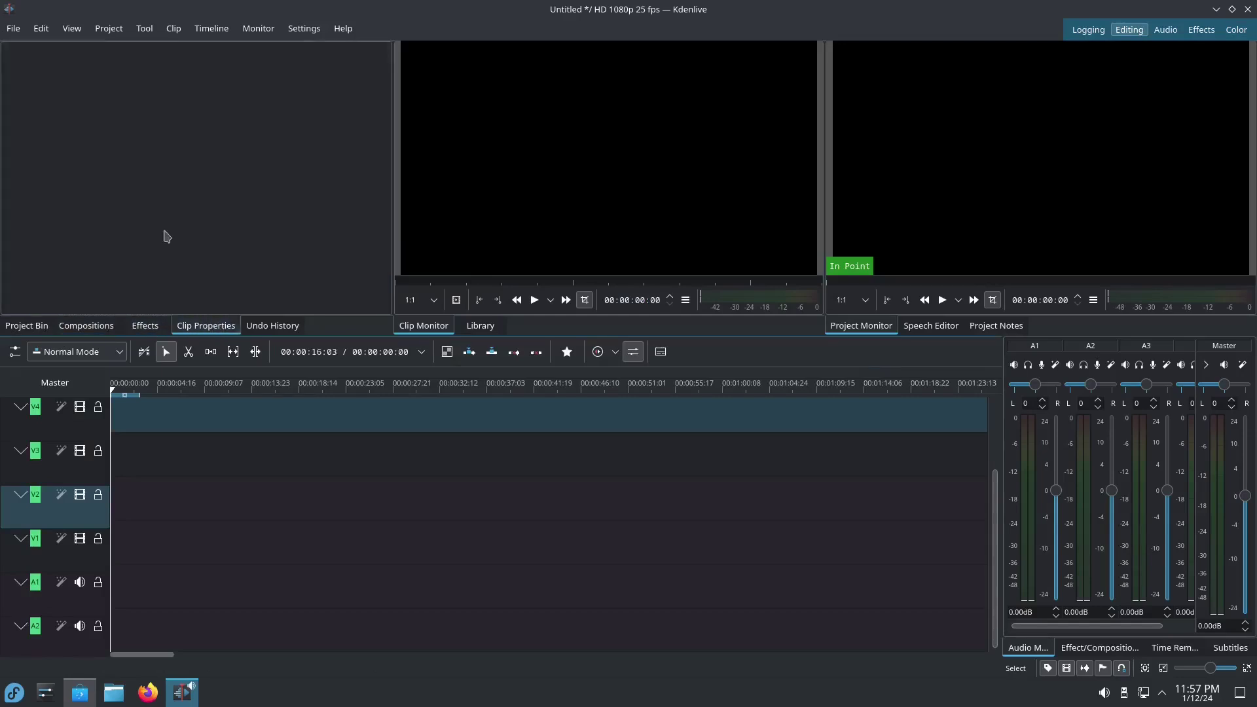
pyautogui.click(280, 332)
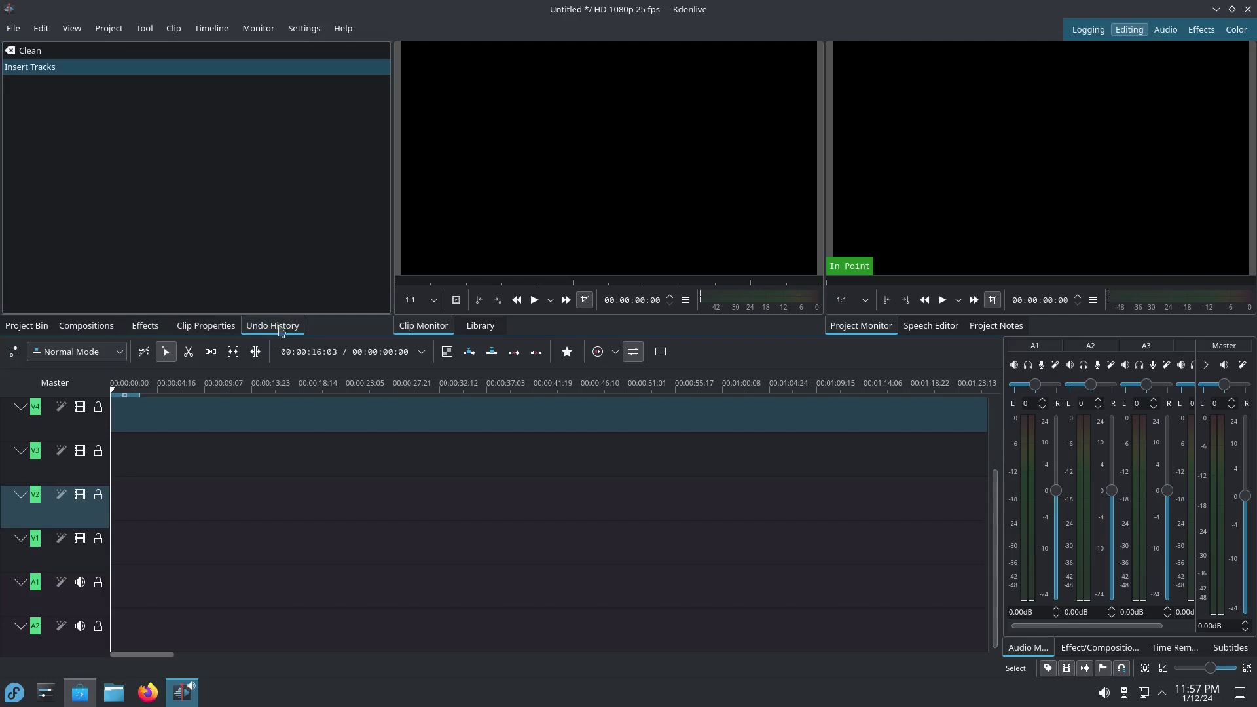
pyautogui.click(26, 327)
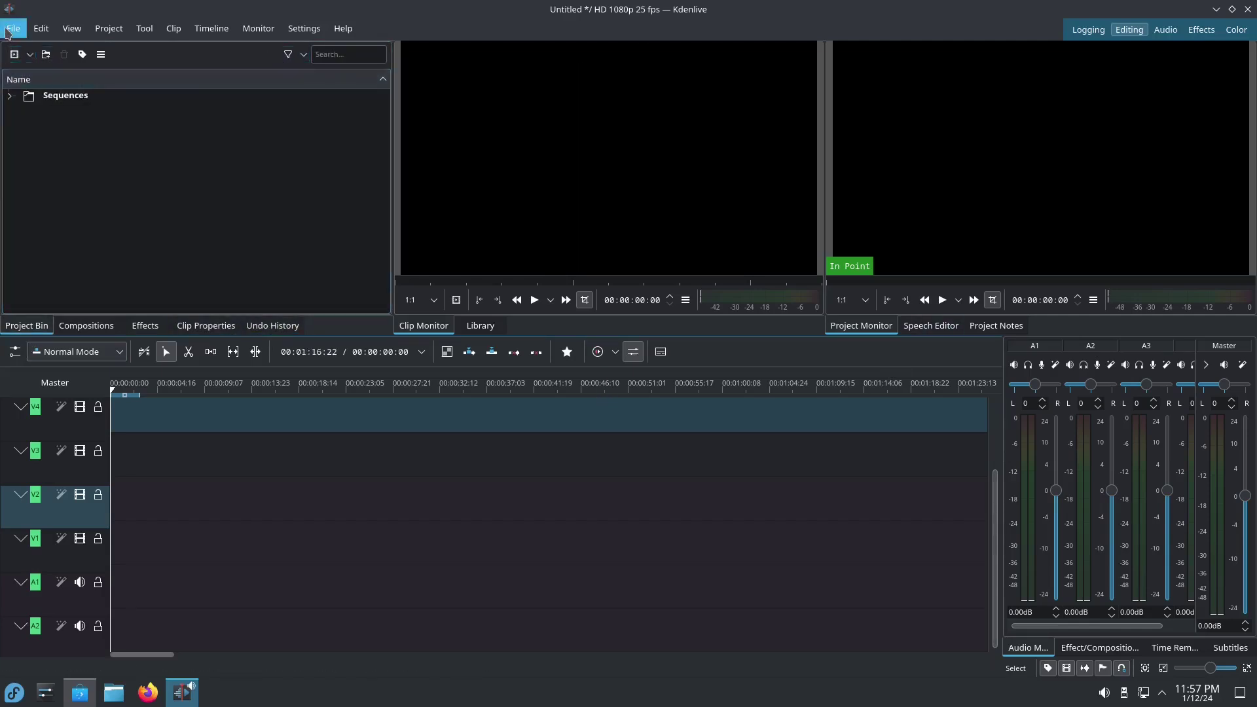
# Look through the File and Project menus, then close Kdenlive, bringing up the save-changes warning
pyautogui.click(8, 29)
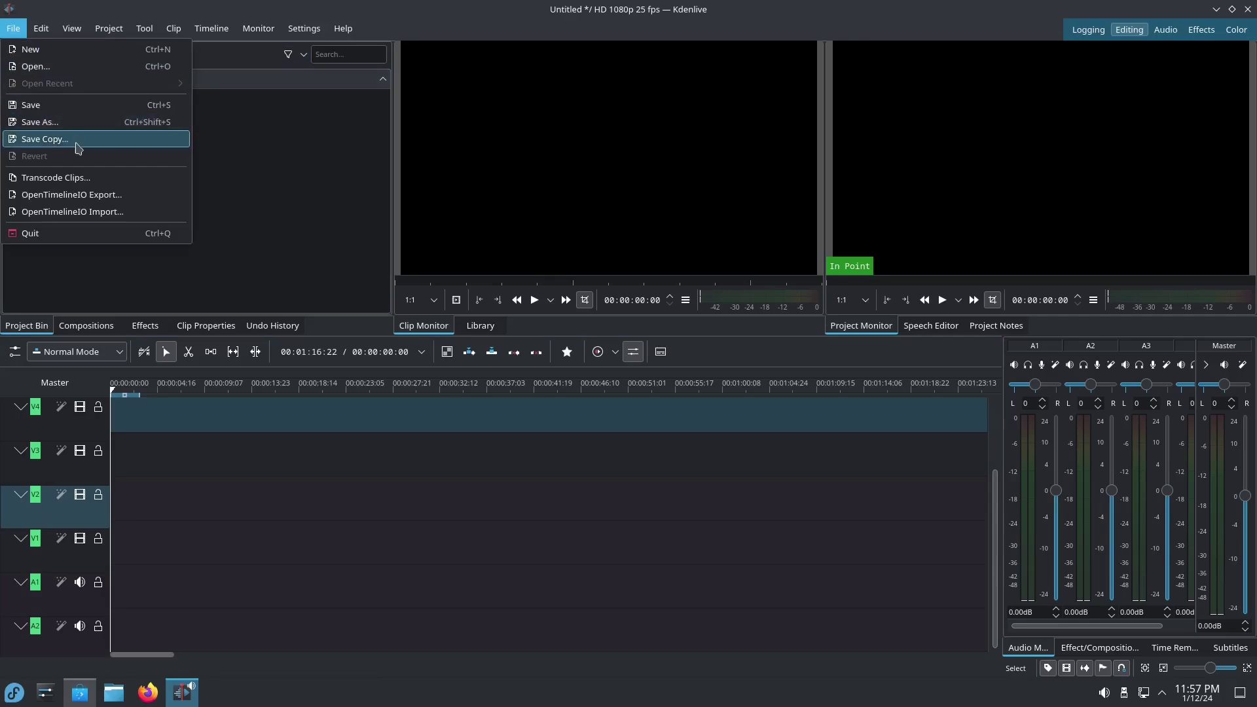
pyautogui.moveTo(108, 28)
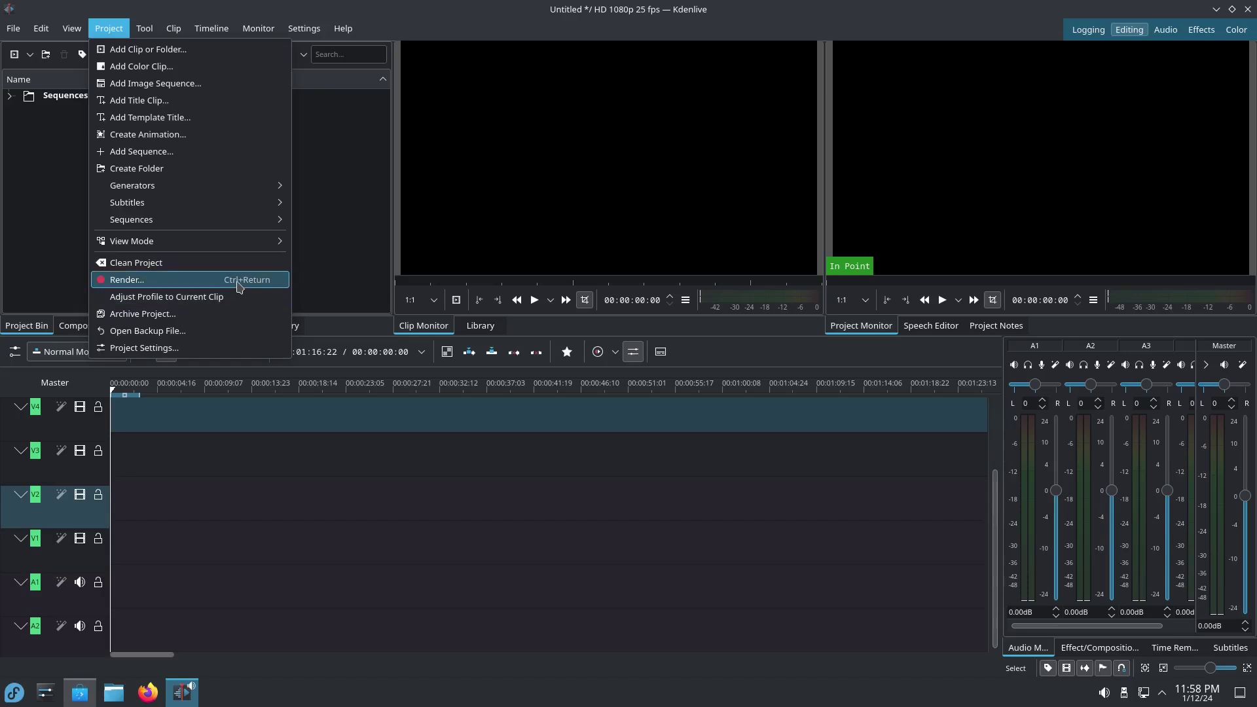
pyautogui.click(1247, 9)
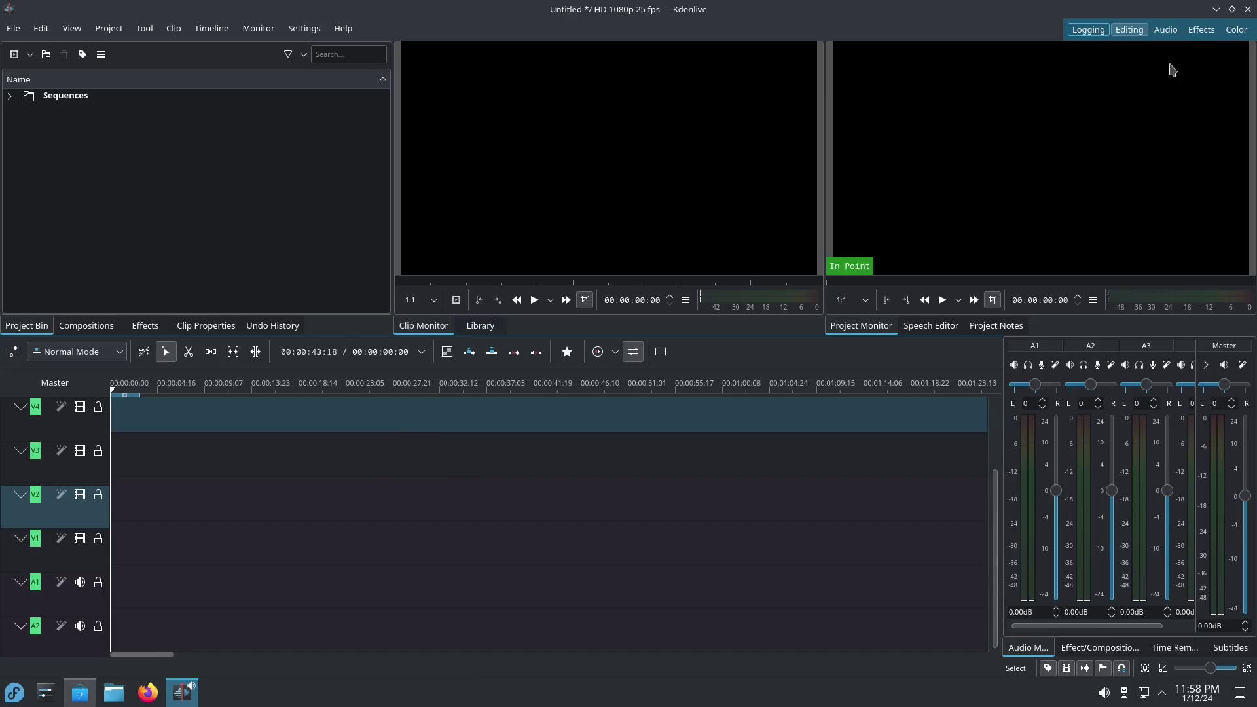
pyautogui.click(1247, 10)
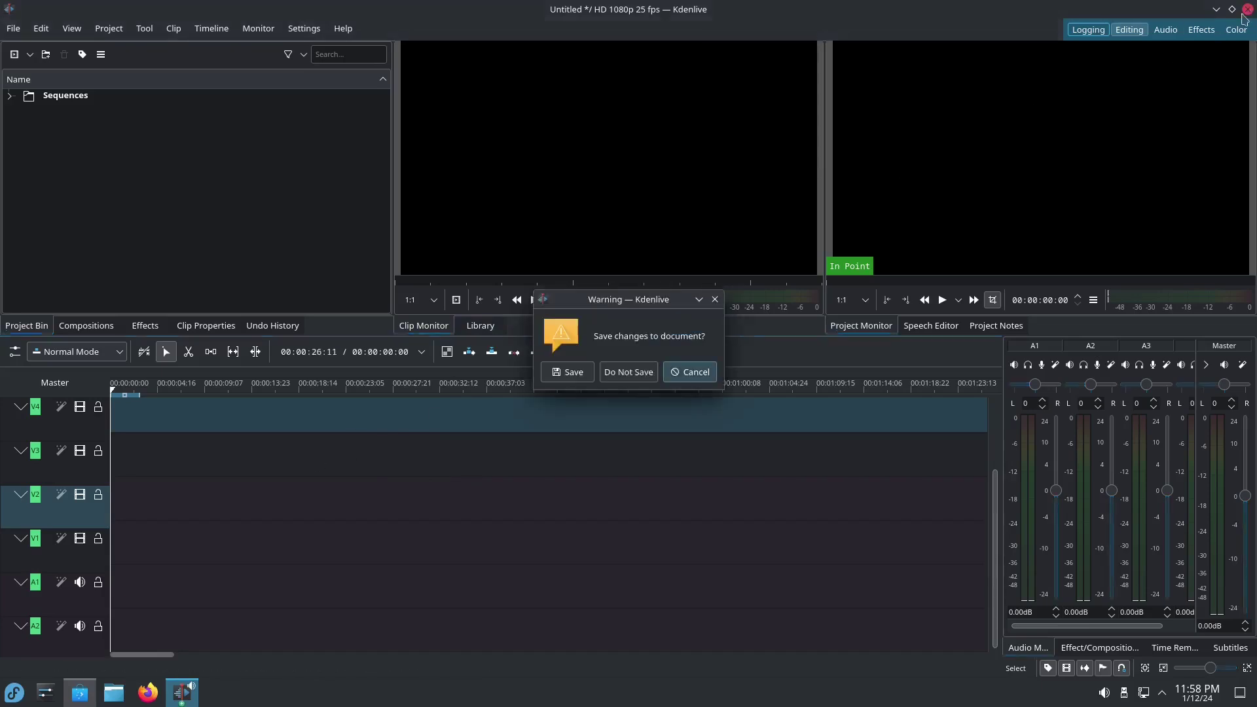
# Quit Kdenlive without saving, clear the 'kdenlive' search, and start installing Krita
pyautogui.click(626, 378)
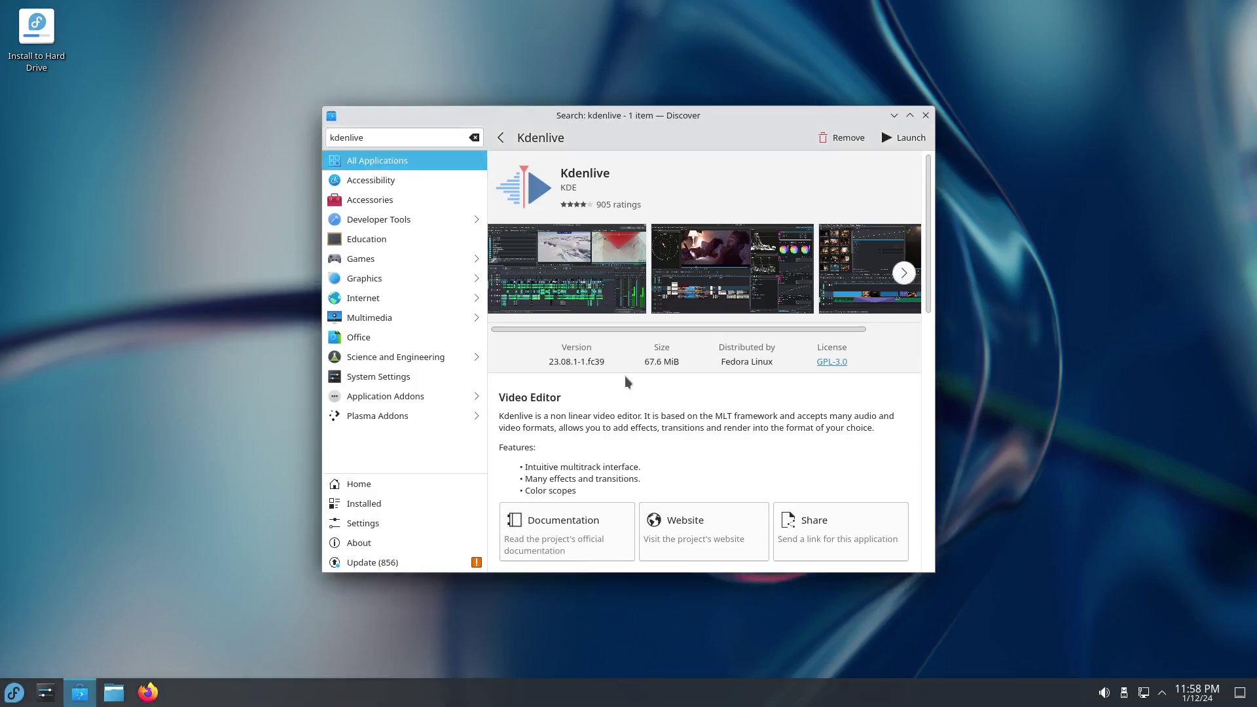
pyautogui.click(383, 134)
pyautogui.press('BackSpace')
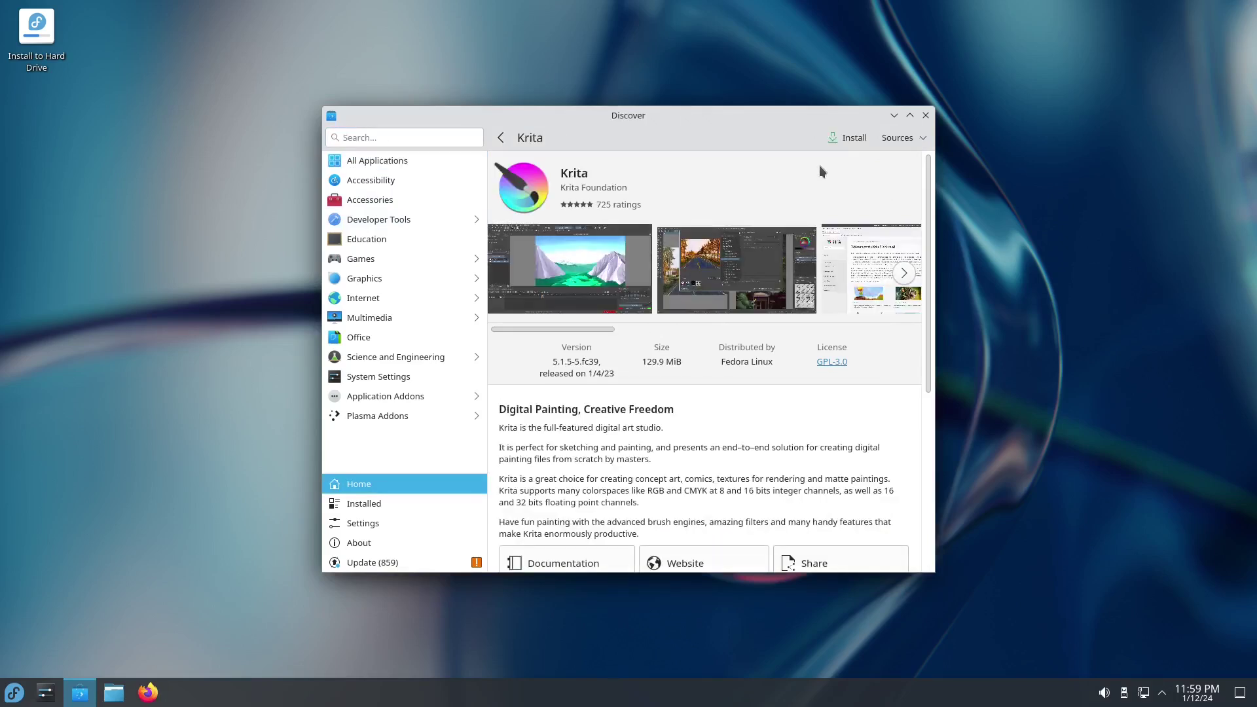
pyautogui.click(851, 140)
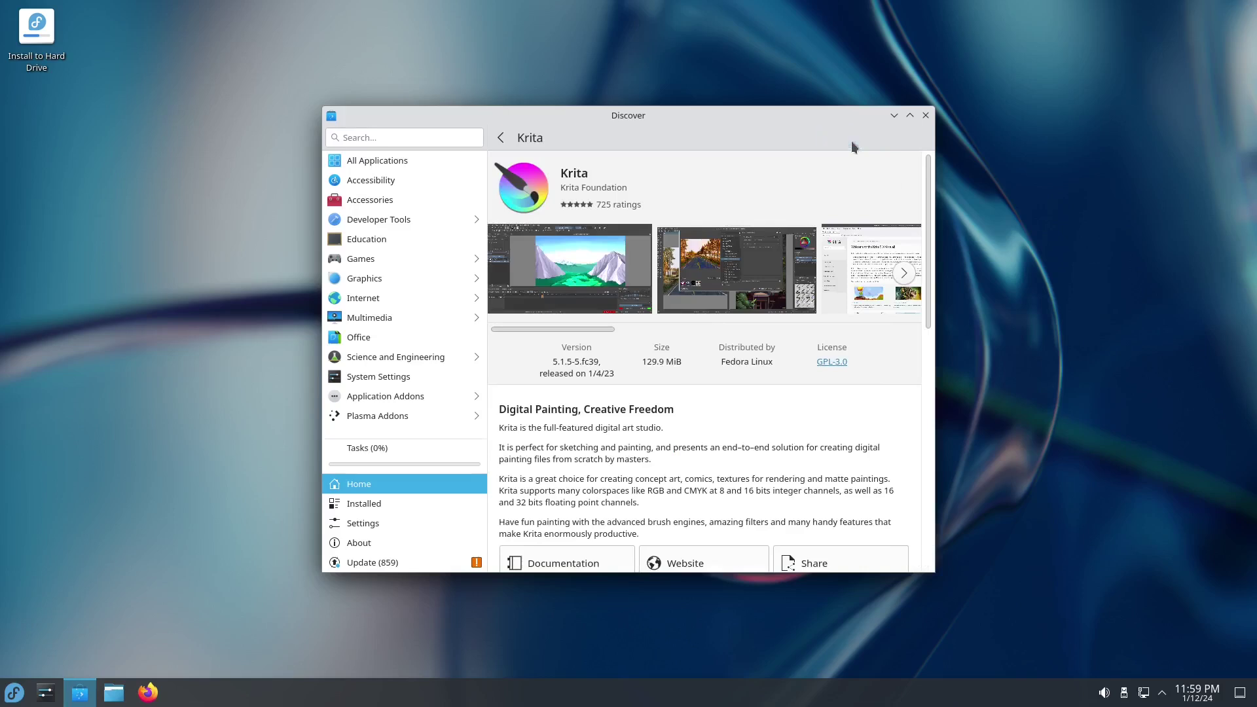
# Search Discover for 'earth', browse the results, then search for 'google earth'
pyautogui.click(378, 137)
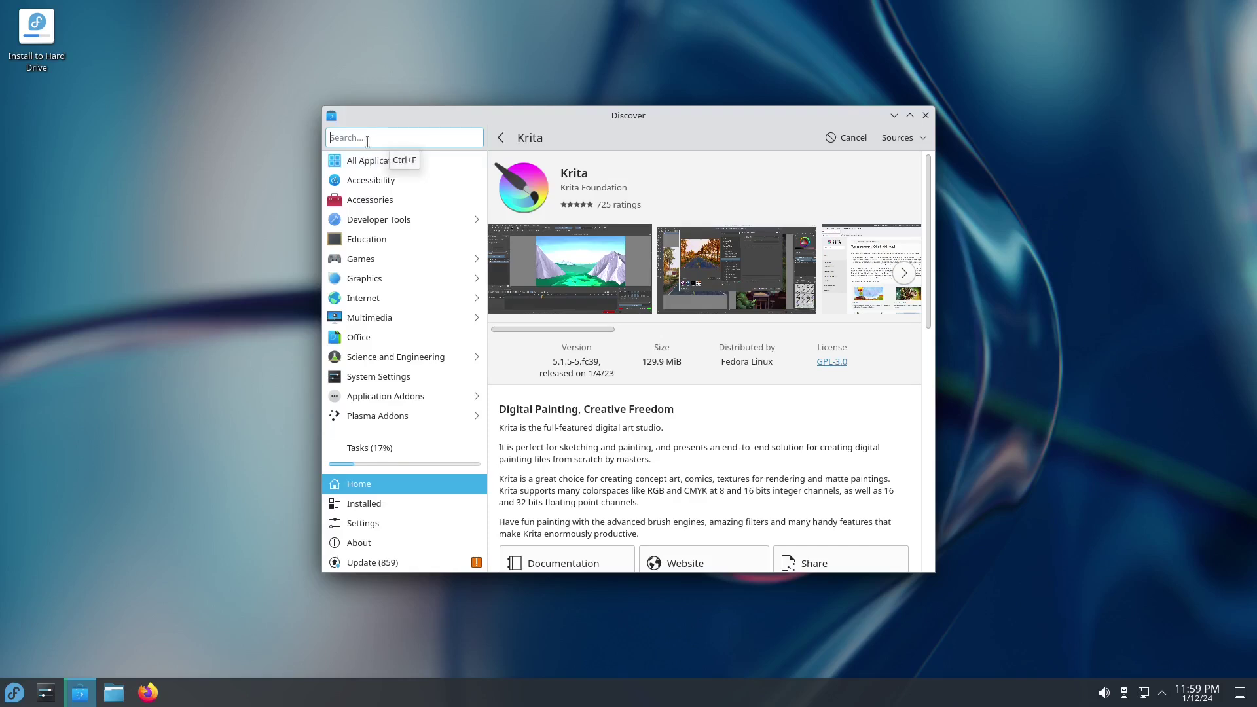
pyautogui.write('earth')
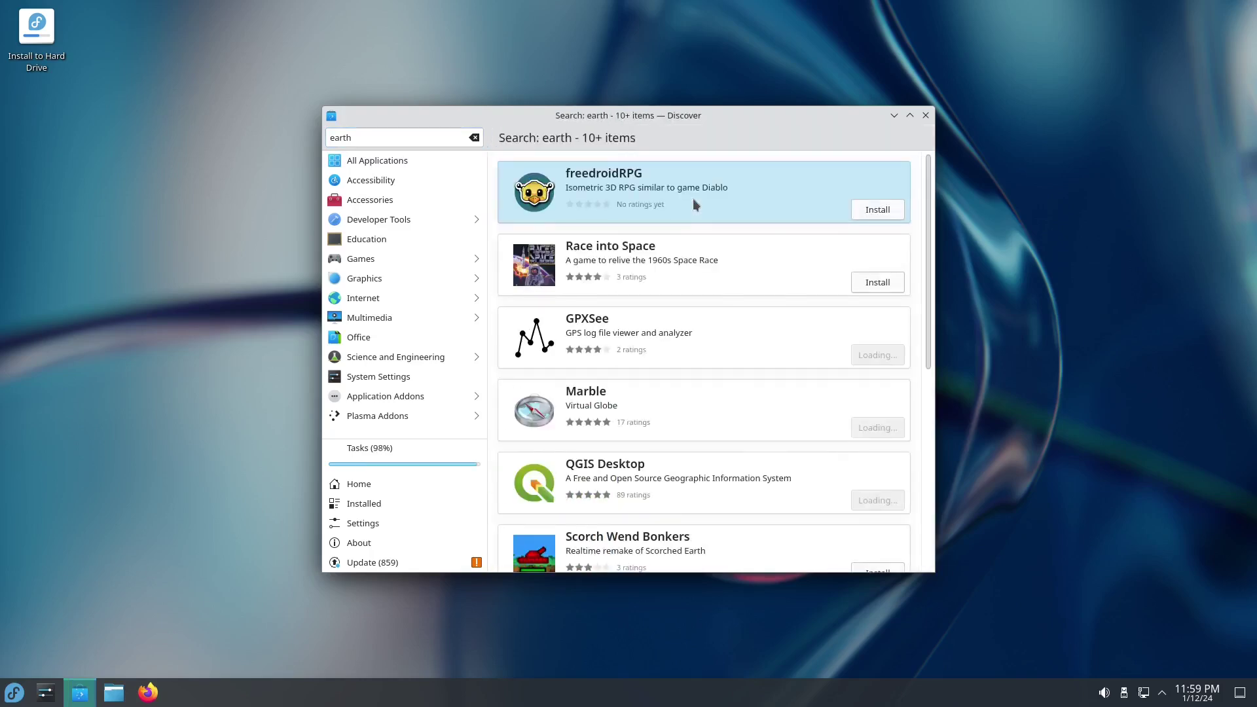
pyautogui.scroll(-2, 586, 314)
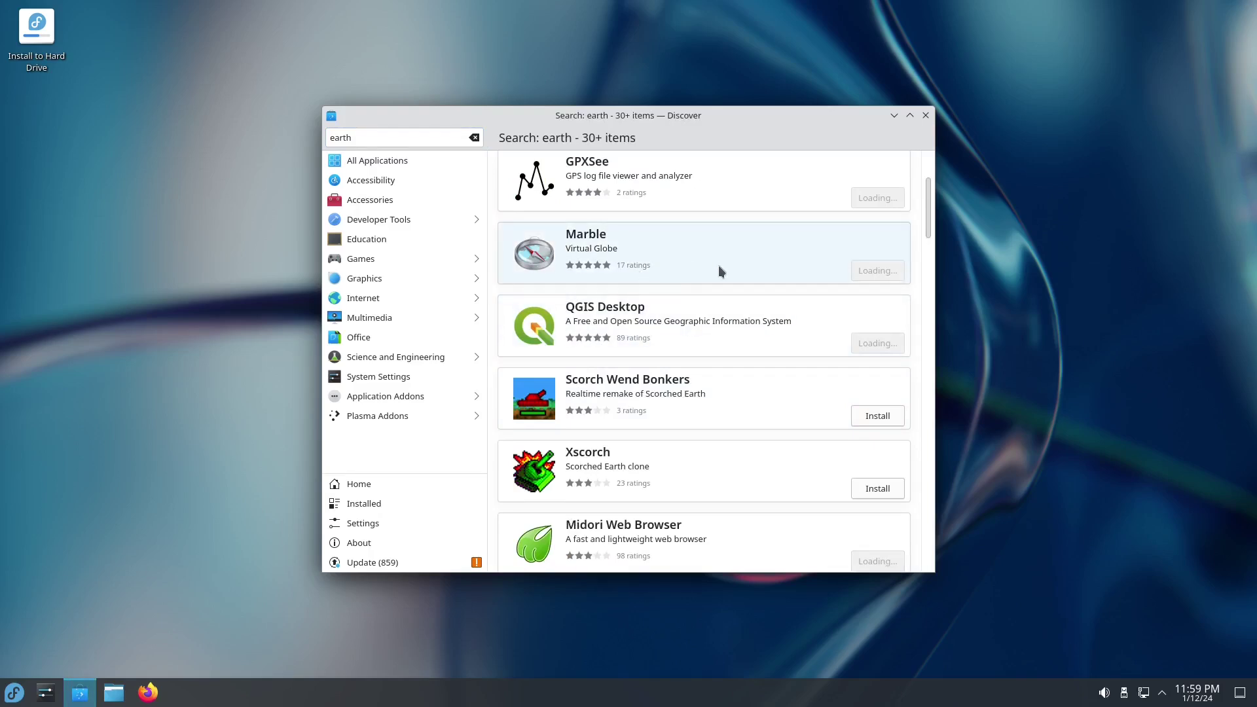
pyautogui.scroll(-7, 756, 411)
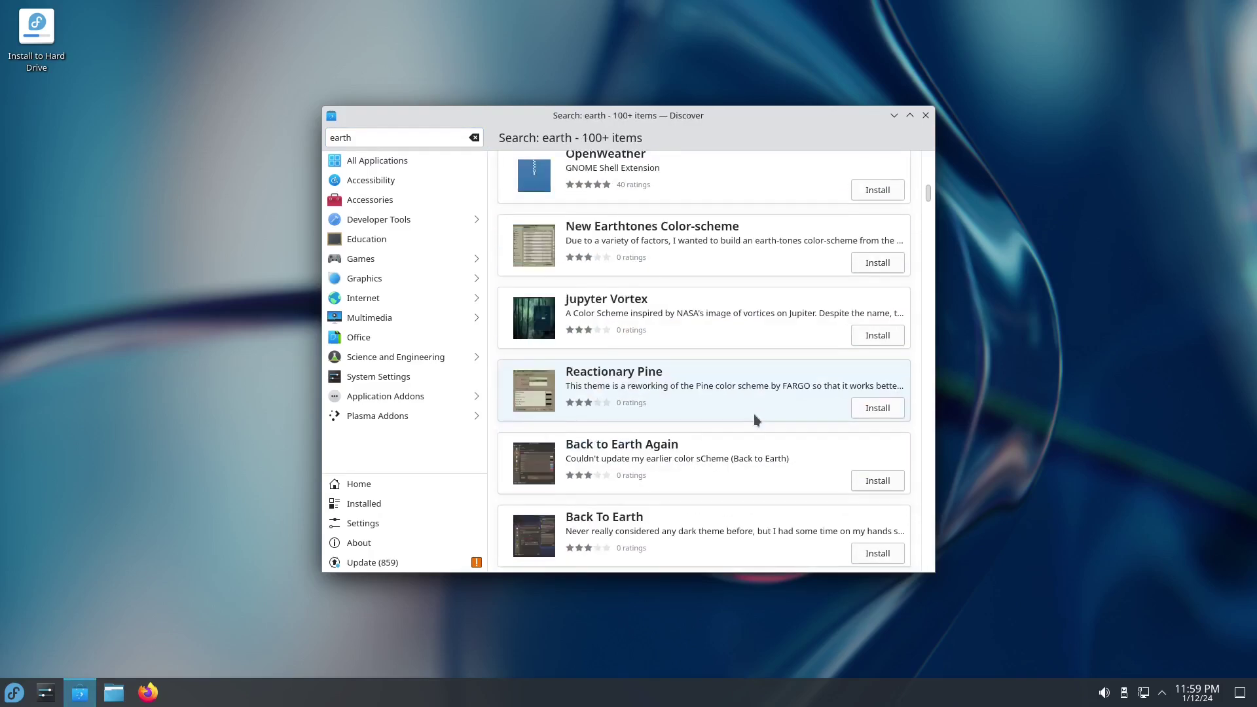
pyautogui.scroll(2, 753, 413)
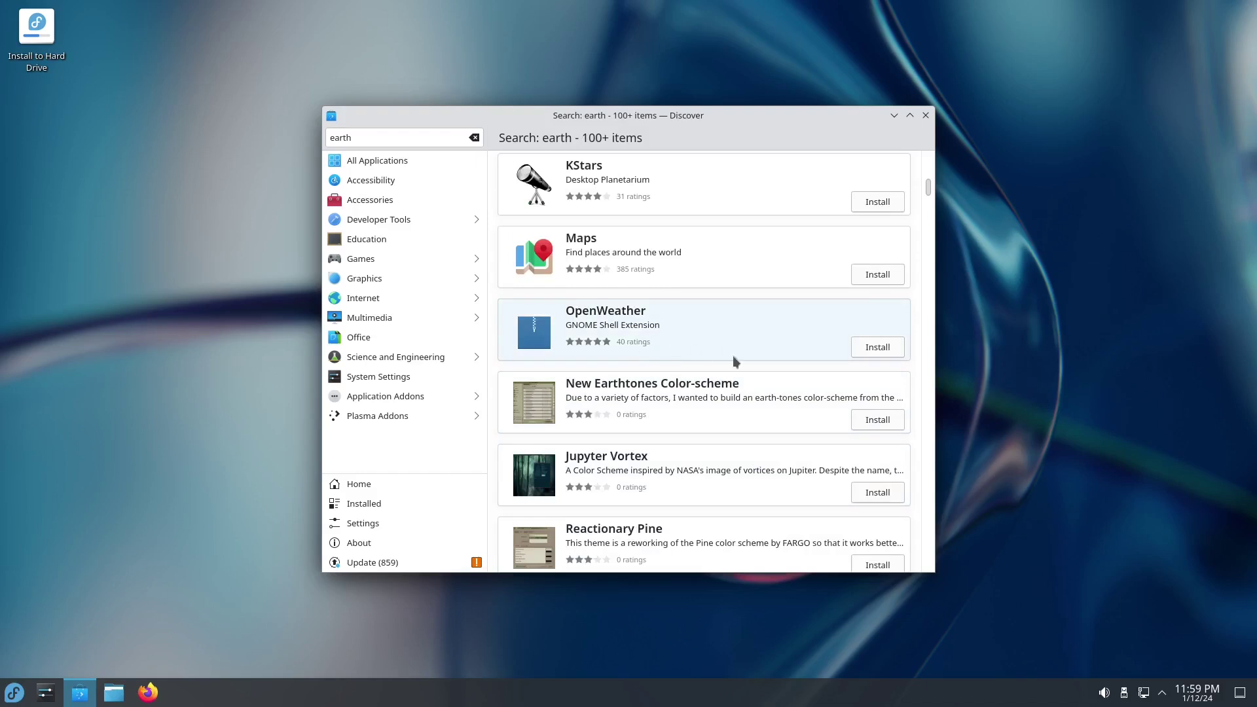
pyautogui.scroll(-10, 741, 447)
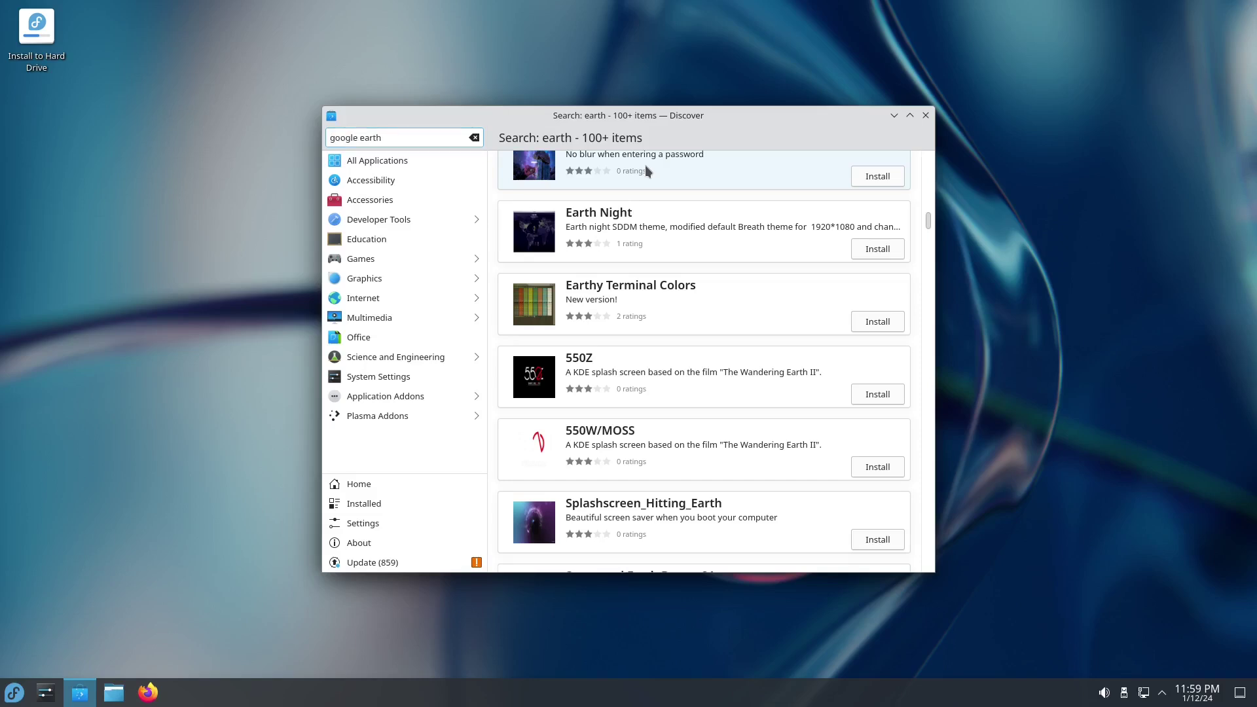
pyautogui.press('Return')
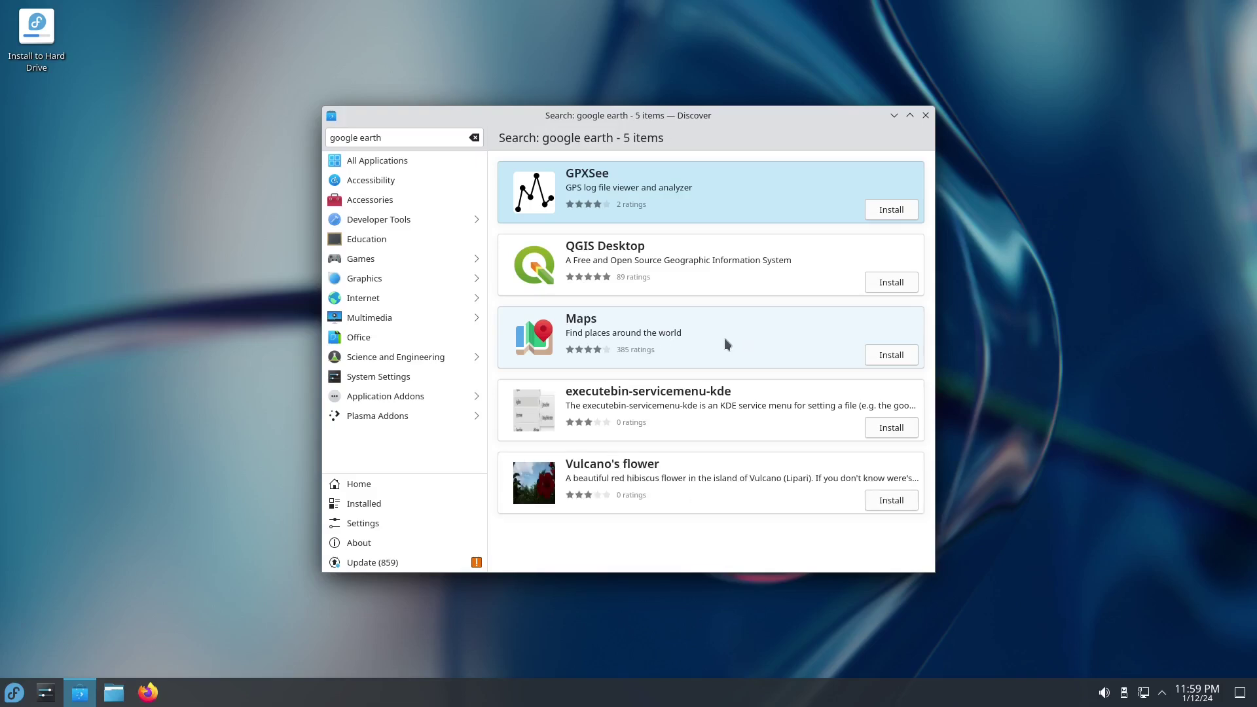
# Install GNOME Maps from the search results and launch Firefox
pyautogui.click(782, 345)
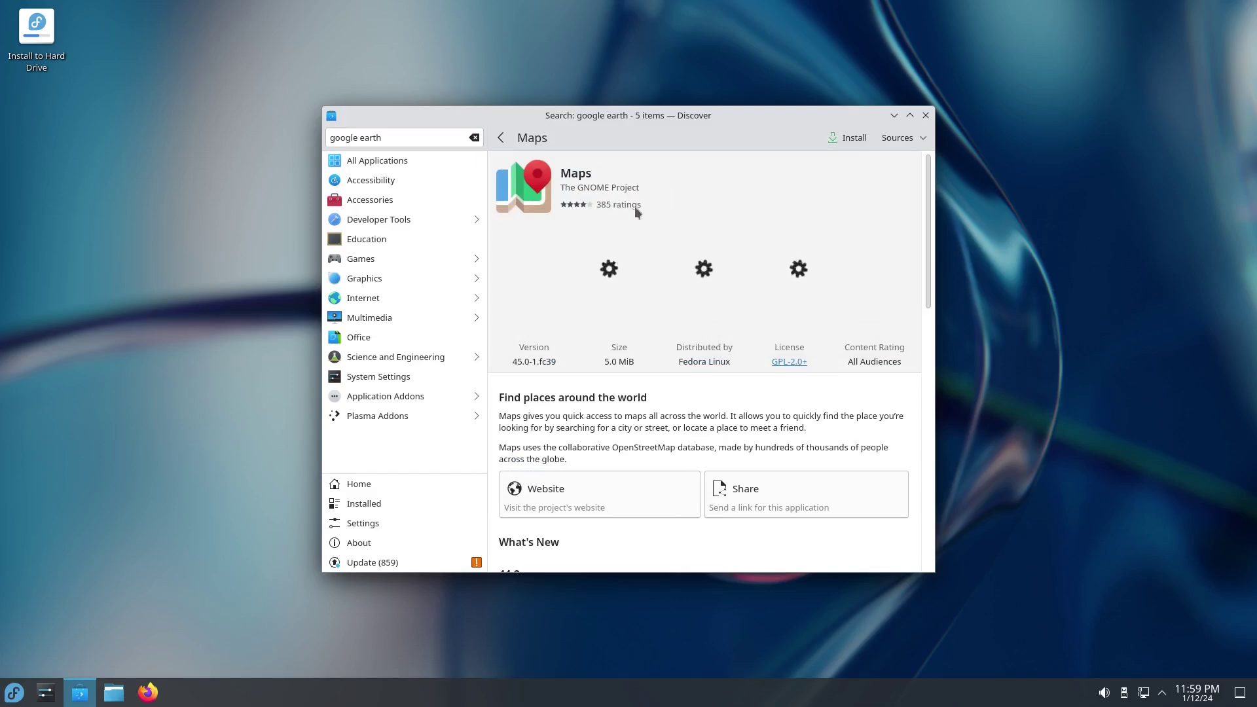
pyautogui.click(853, 138)
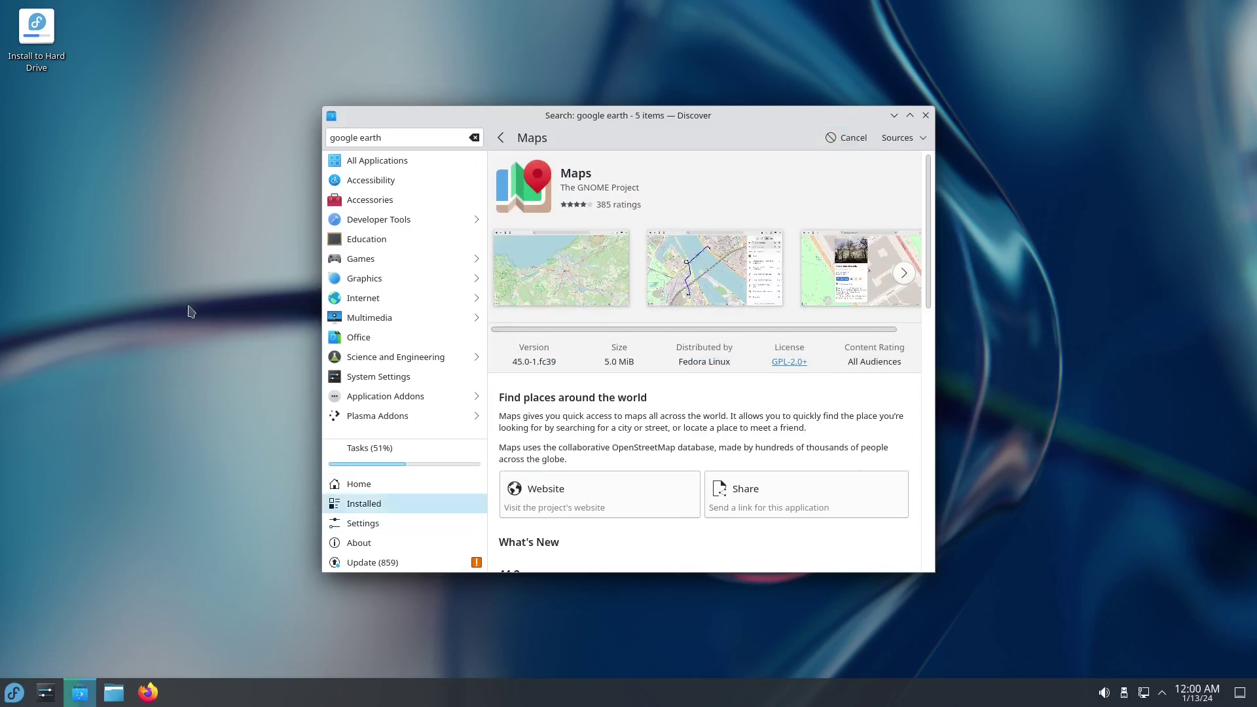
pyautogui.click(147, 692)
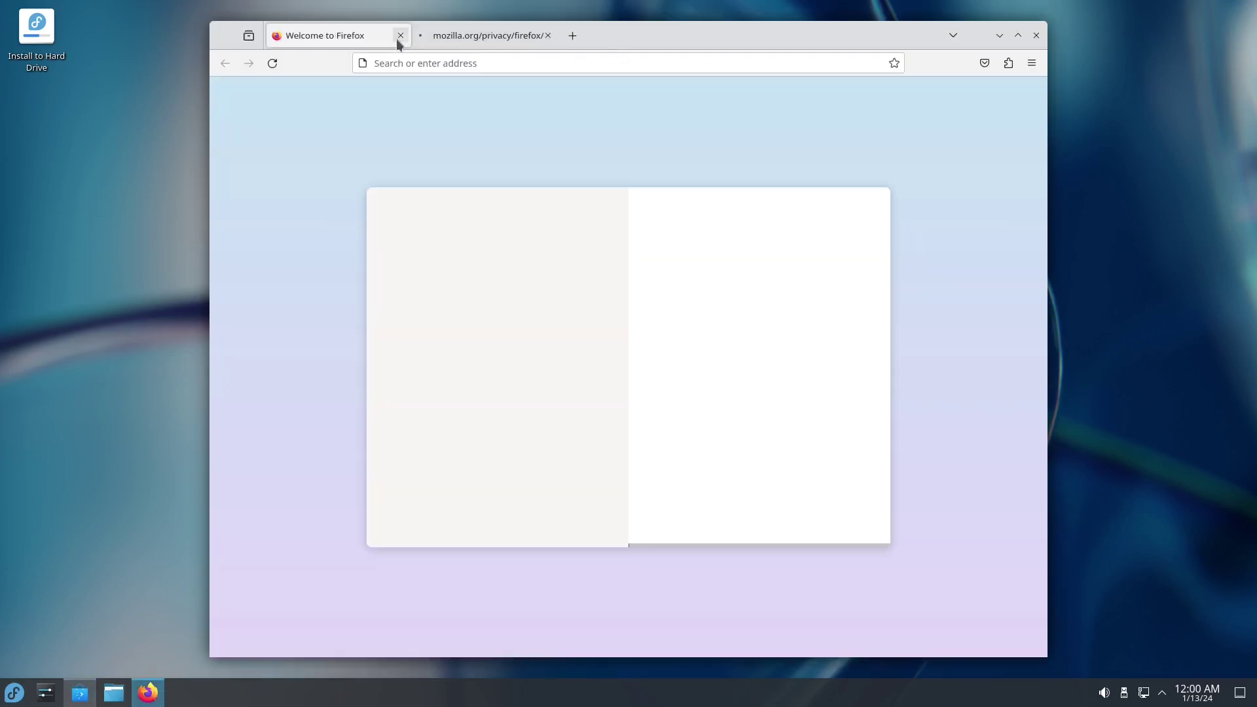
# Close the welcome tab, search the web for 'google earth download' and open the Earth Versions page
pyautogui.click(400, 35)
pyautogui.hotkey('ctrl', 'l')
pyautogui.write('google earth')
pyautogui.click(505, 157)
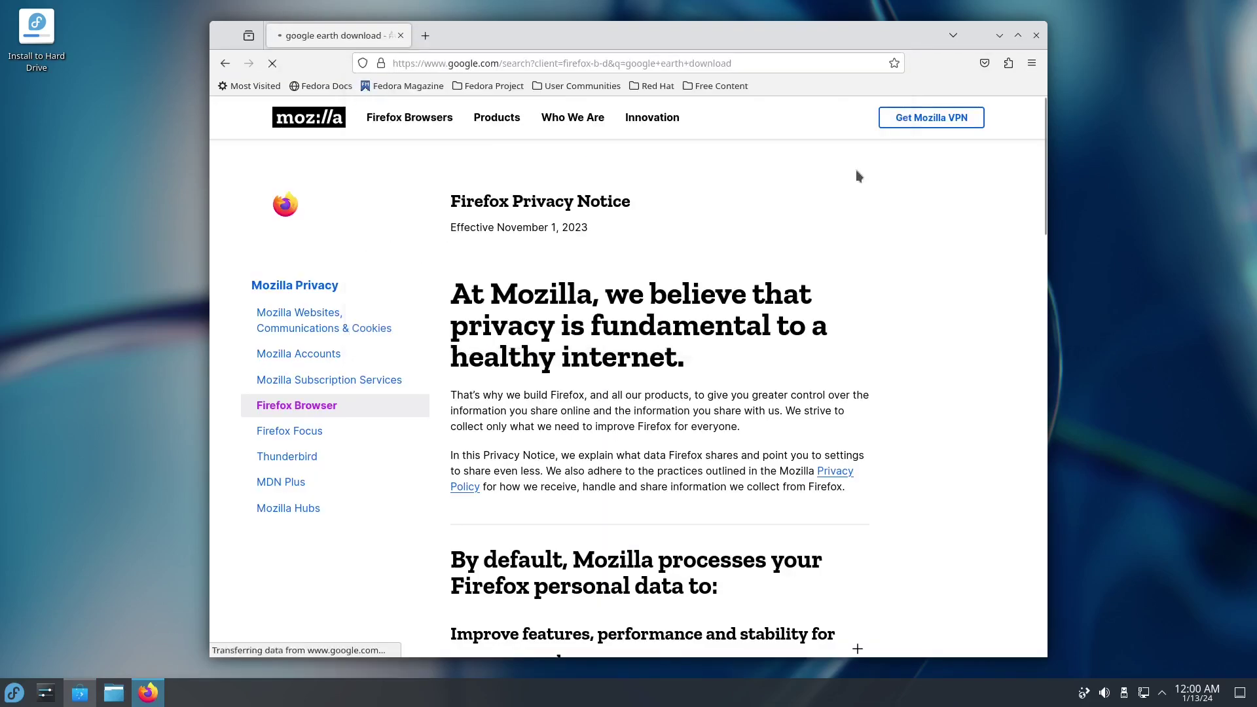
pyautogui.click(316, 262)
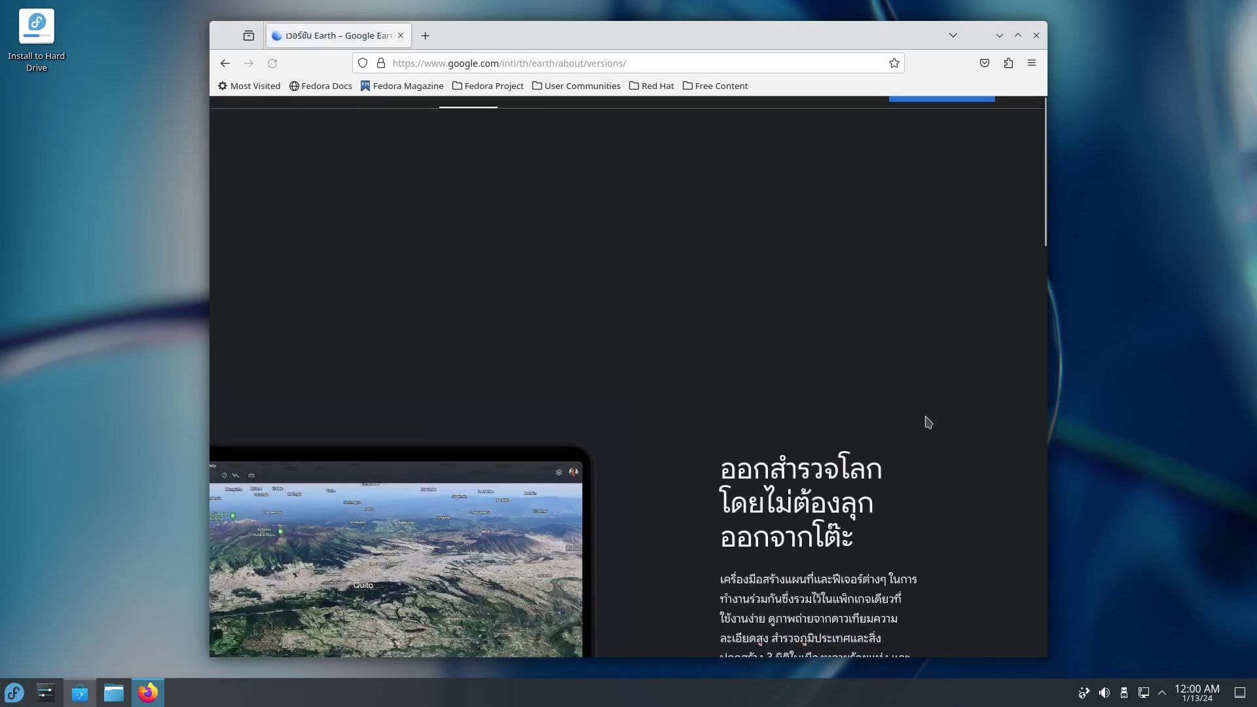
# Switch the Earth Versions page to English (/en/) and download the Google Earth Pro .deb package
pyautogui.click(1018, 36)
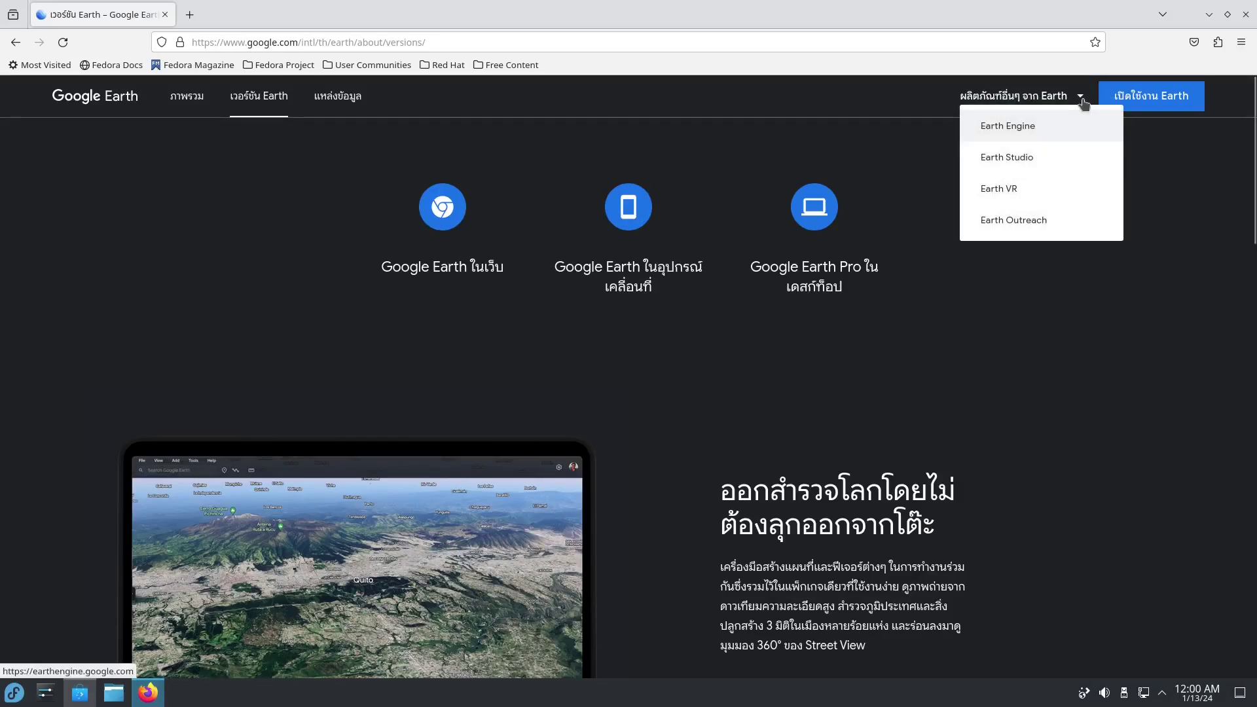
pyautogui.scroll(-15, 1186, 441)
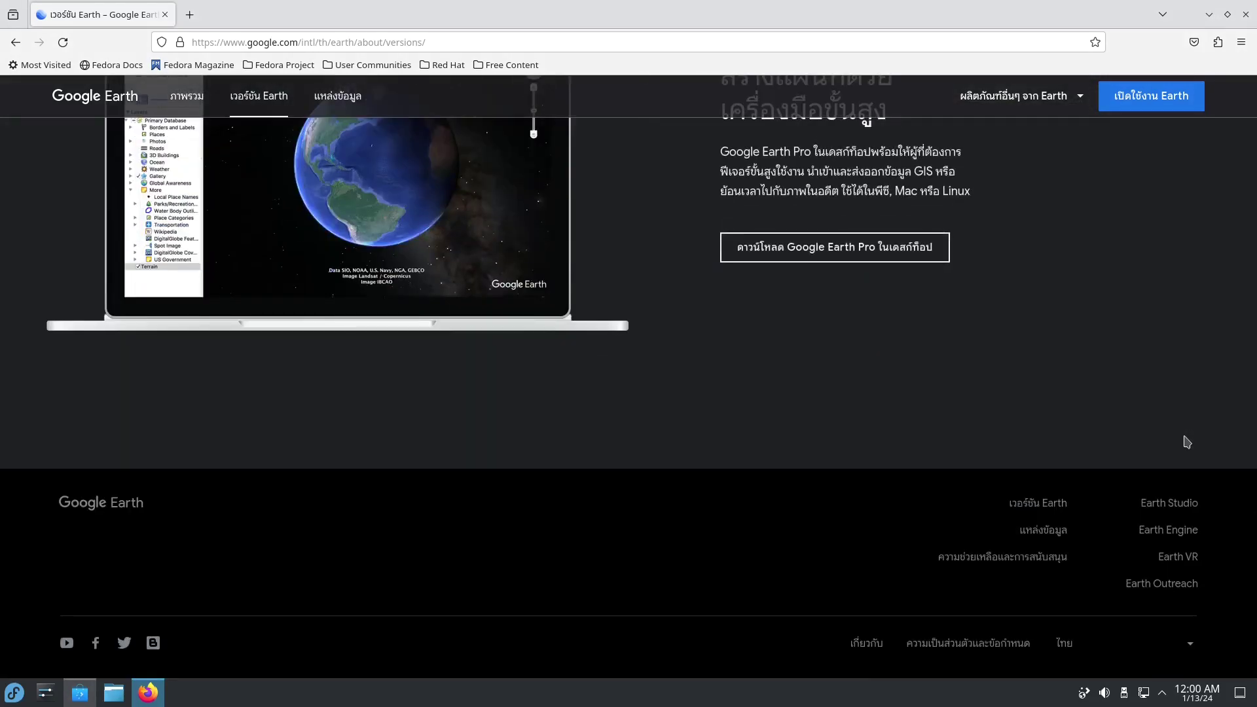
pyautogui.click(329, 36)
pyautogui.doubleClick(324, 41)
pyautogui.write('en')
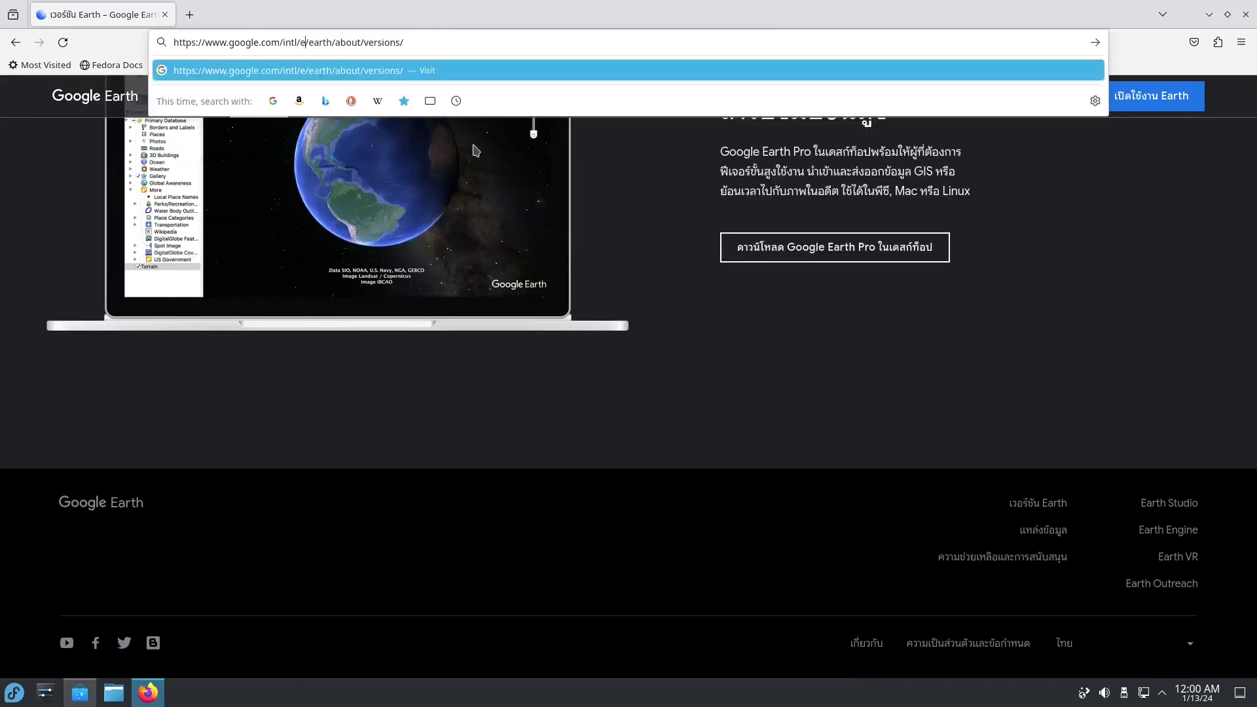
pyautogui.press('Return')
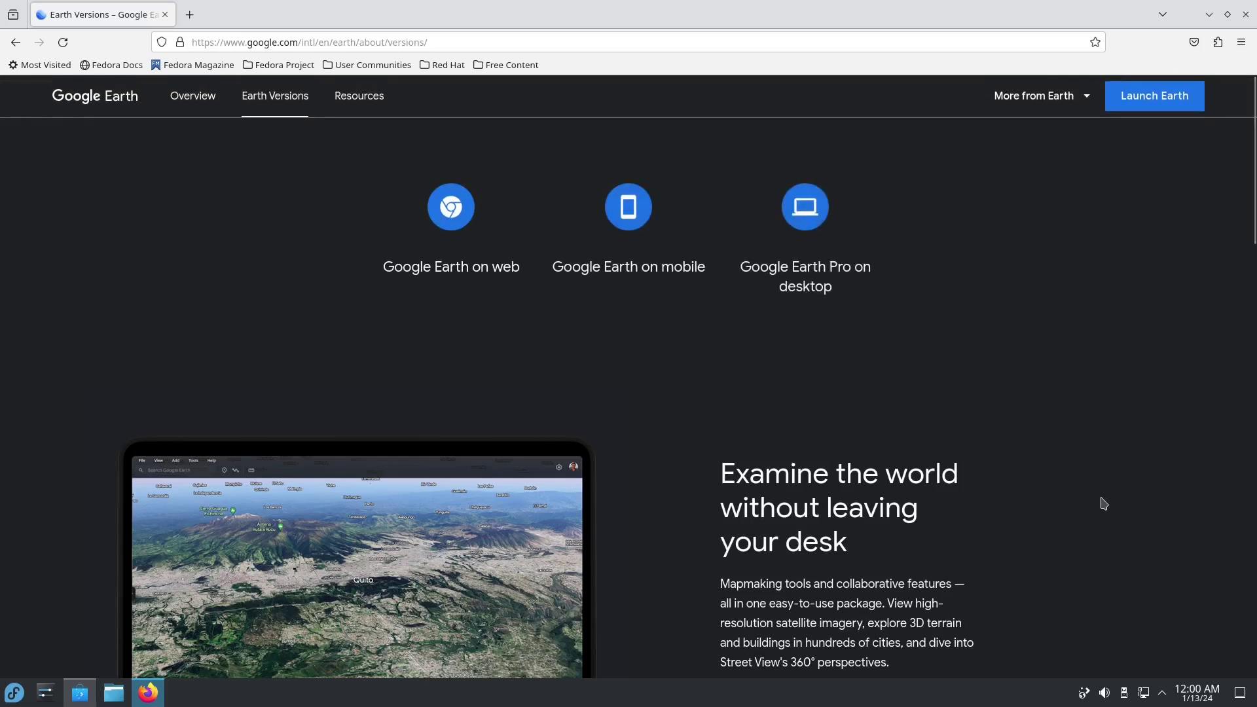
pyautogui.scroll(-4, 951, 312)
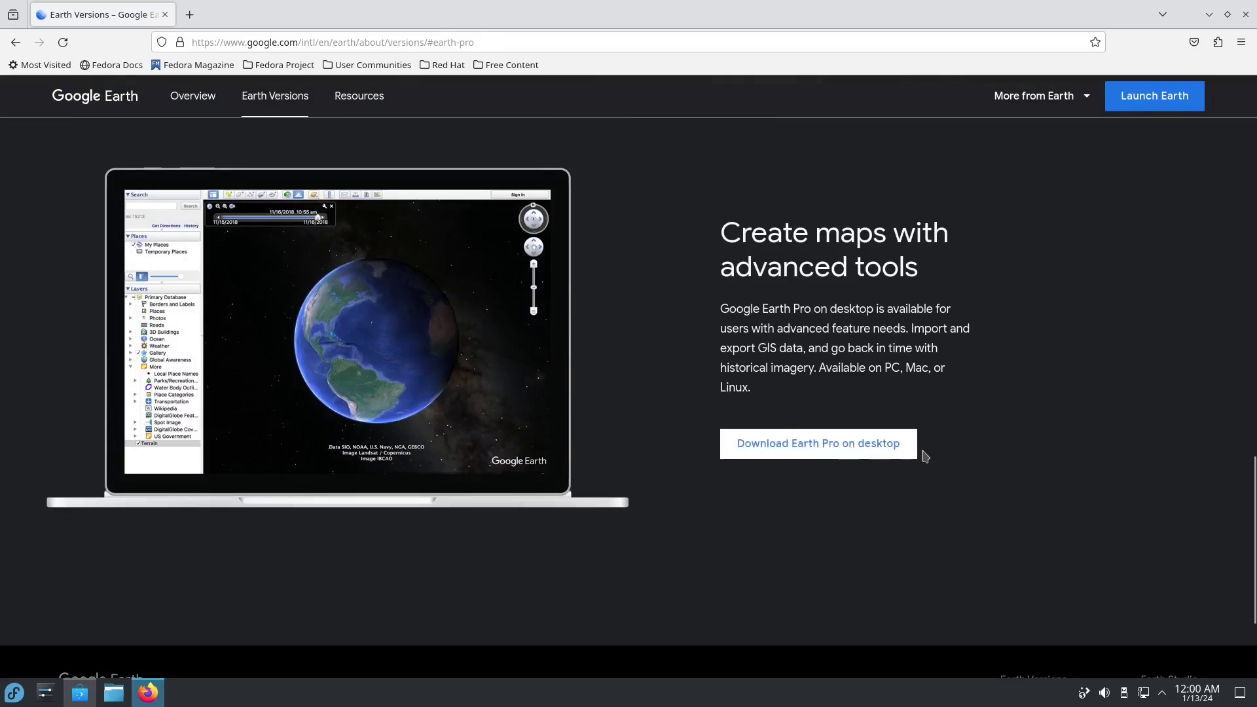
pyautogui.click(878, 453)
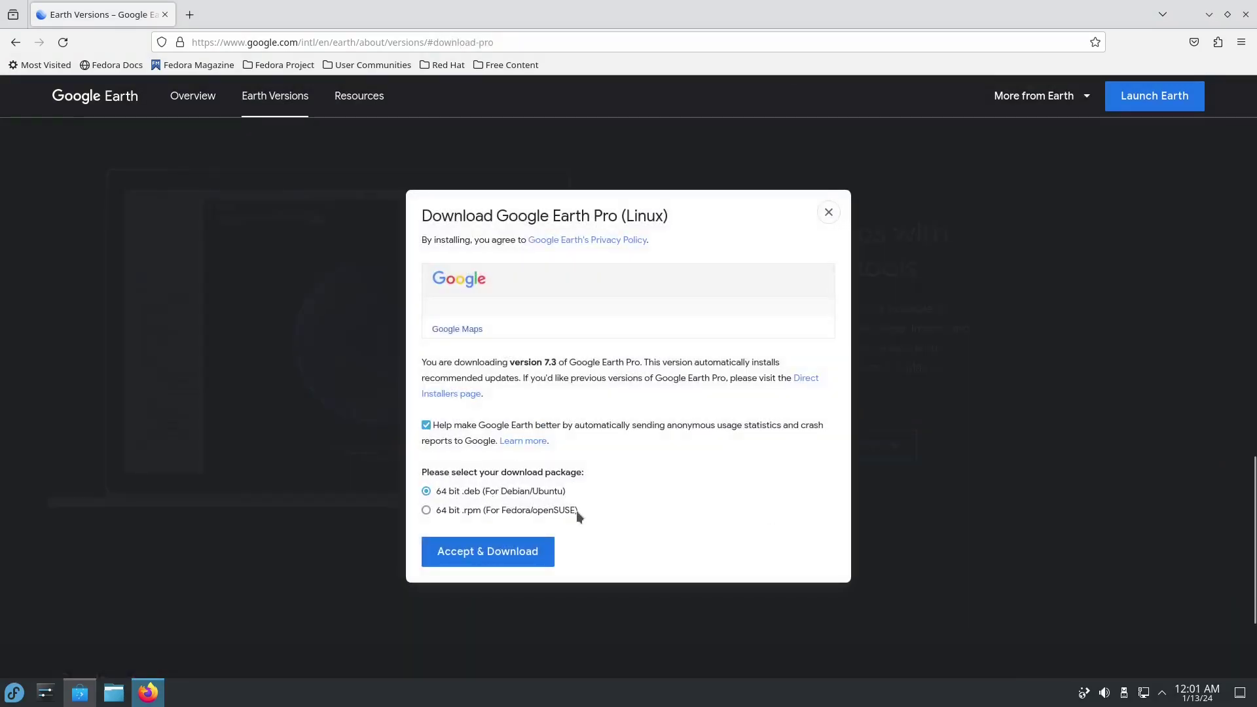
pyautogui.click(491, 553)
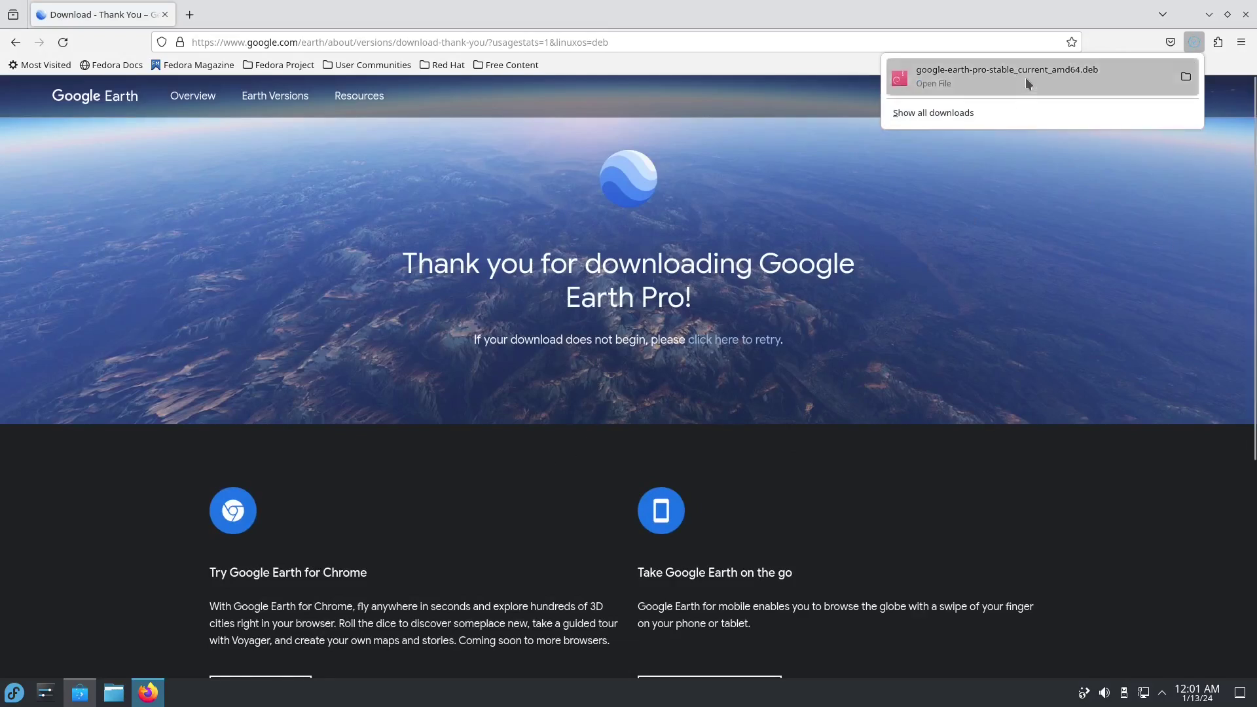
# Extract the downloaded .deb into Downloads with Ark, then choose the 64 bit .rpm package in Firefox
pyautogui.click(1025, 78)
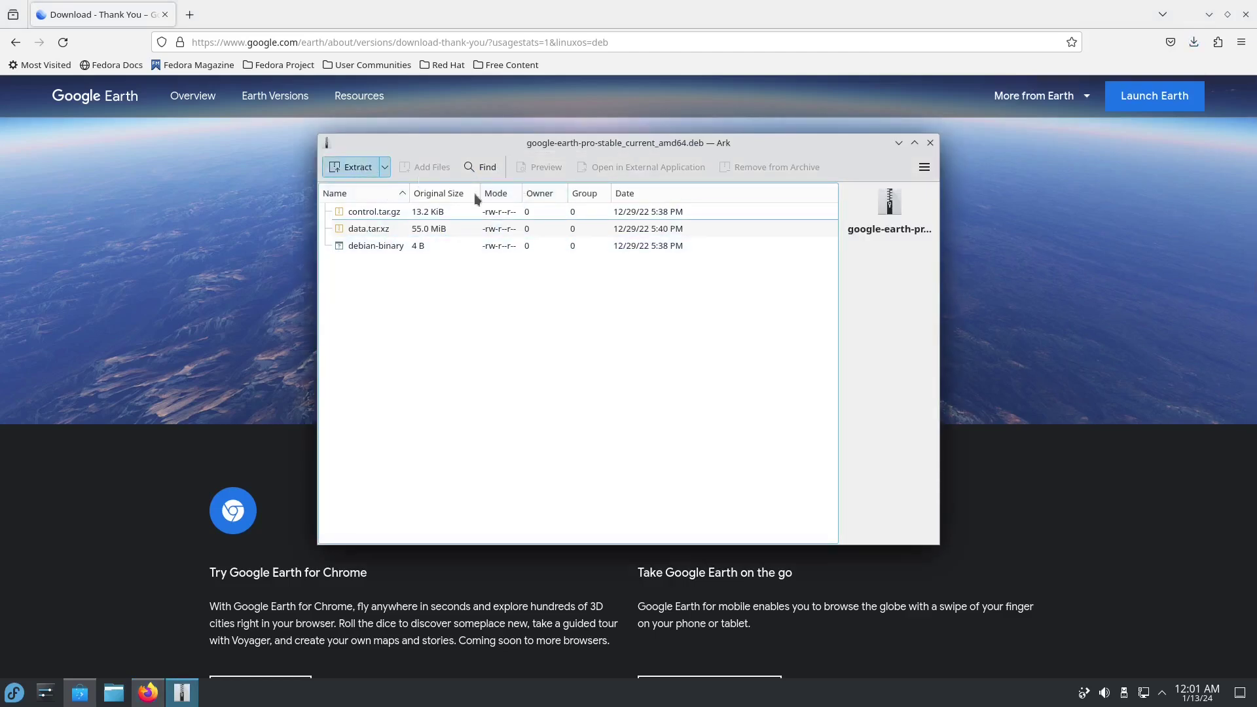
pyautogui.click(351, 167)
pyautogui.click(818, 485)
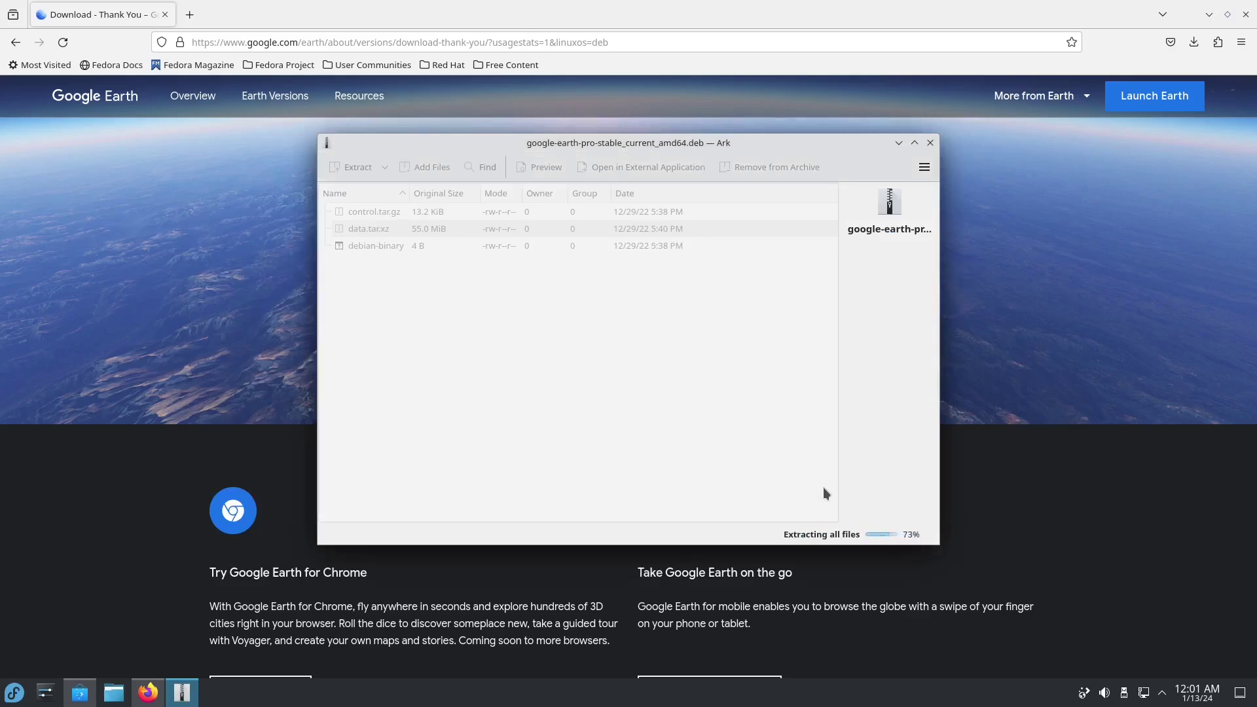
pyautogui.click(566, 510)
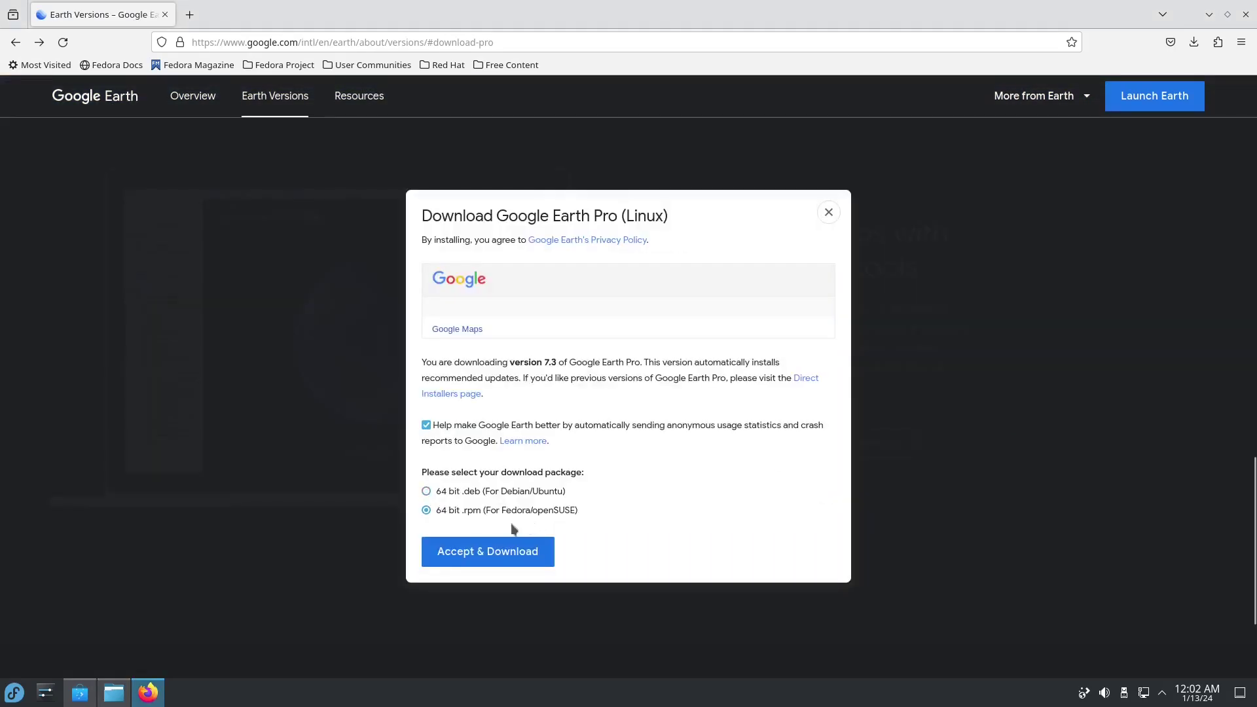
# Download the Google Earth Pro .rpm, delete the .deb download entry, and open the .rpm in Discover
pyautogui.click(515, 553)
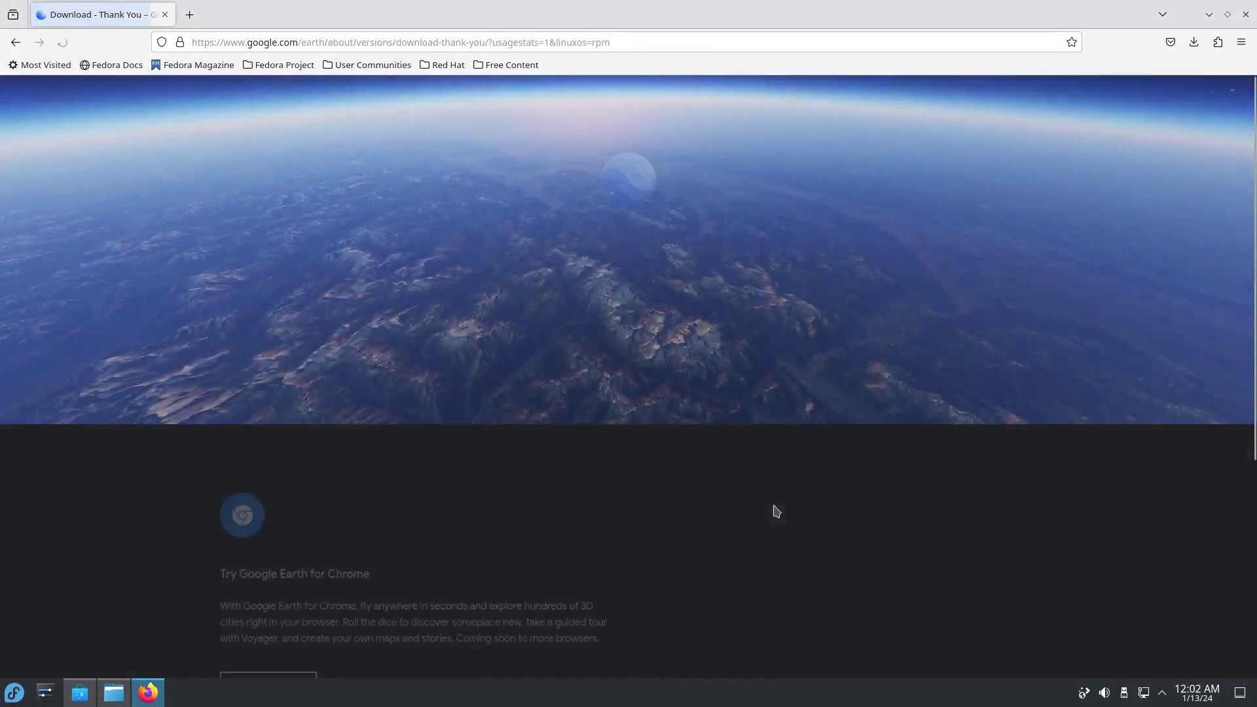
pyautogui.rightClick(980, 128)
pyautogui.click(1015, 221)
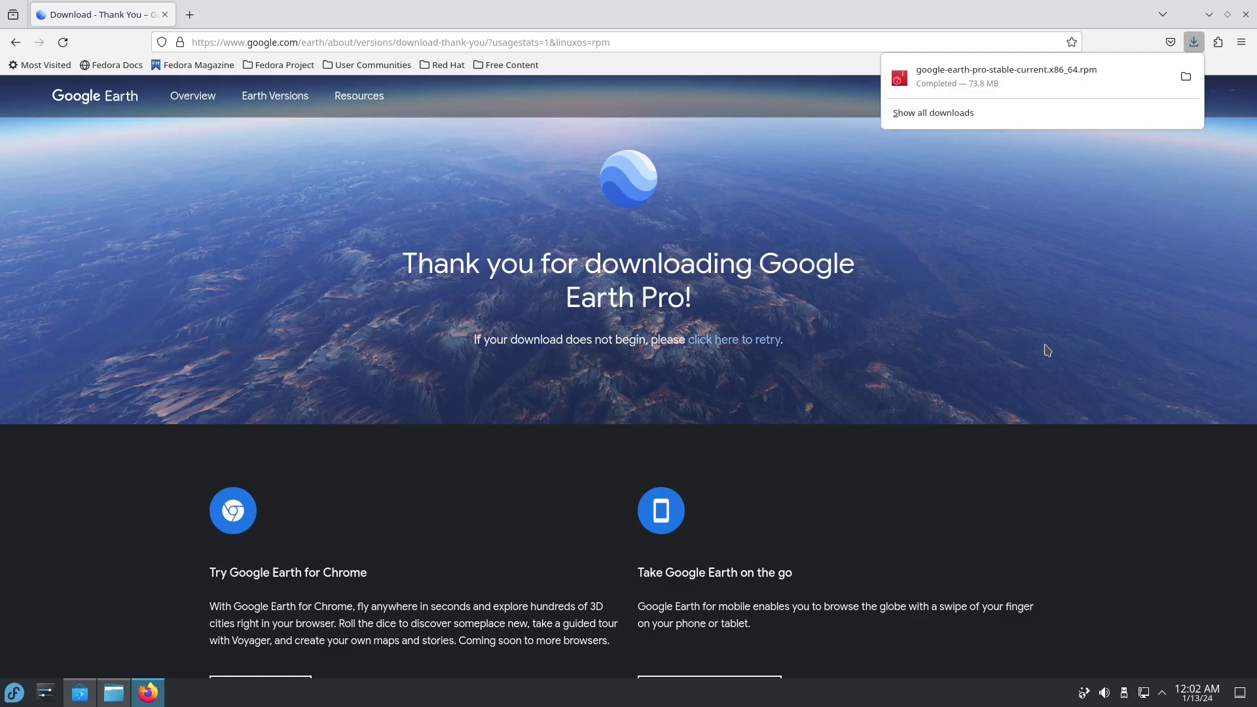
pyautogui.click(1066, 85)
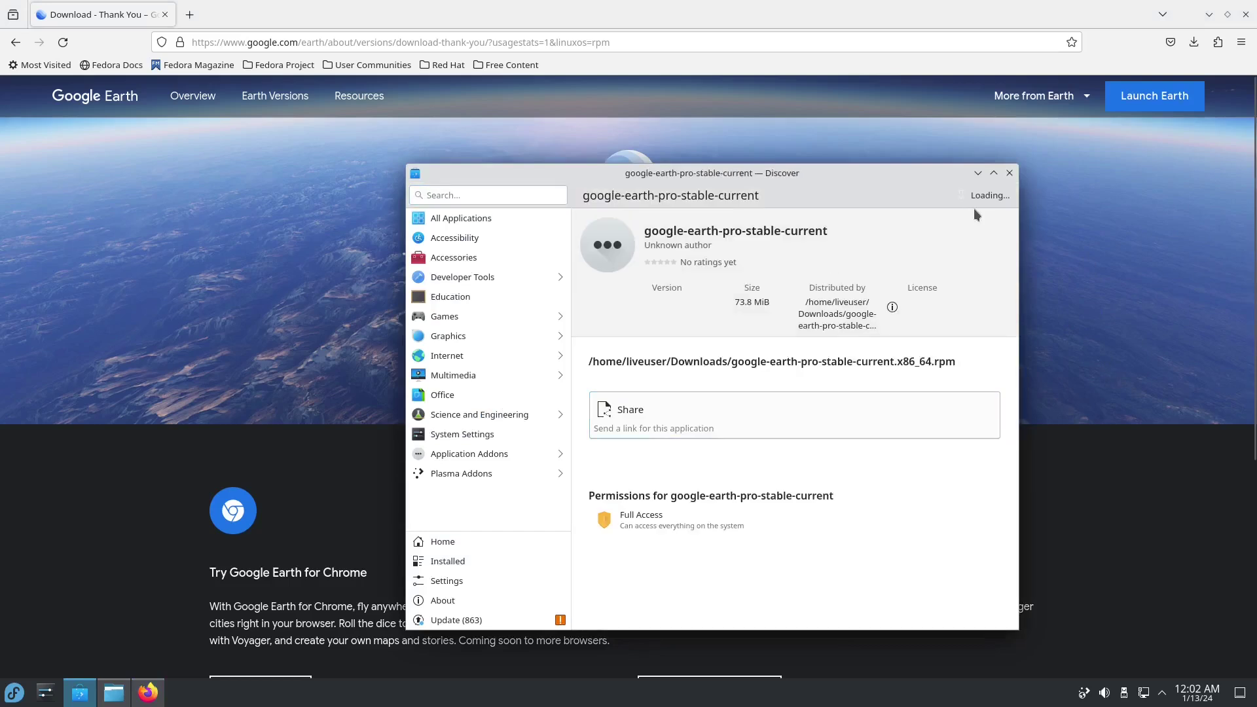
# Install the google-earth-pro-stable-current package in Discover and close Firefox and Dolphin
pyautogui.click(990, 195)
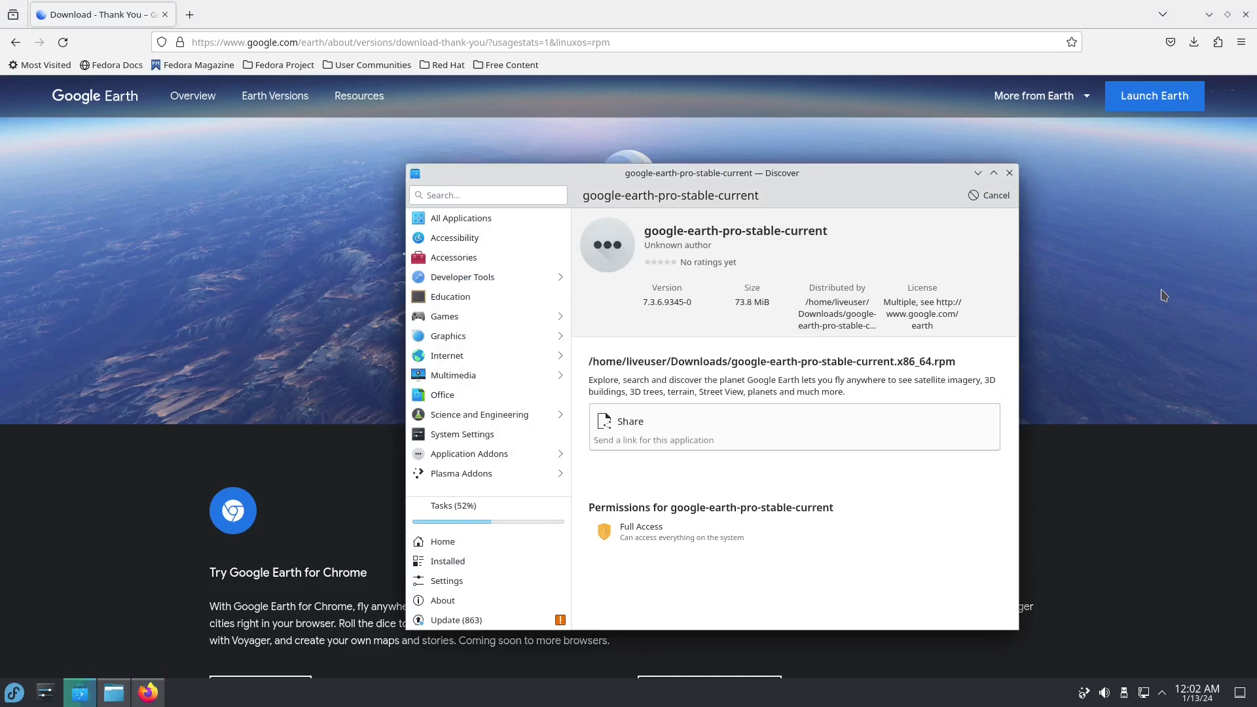
pyautogui.click(1246, 15)
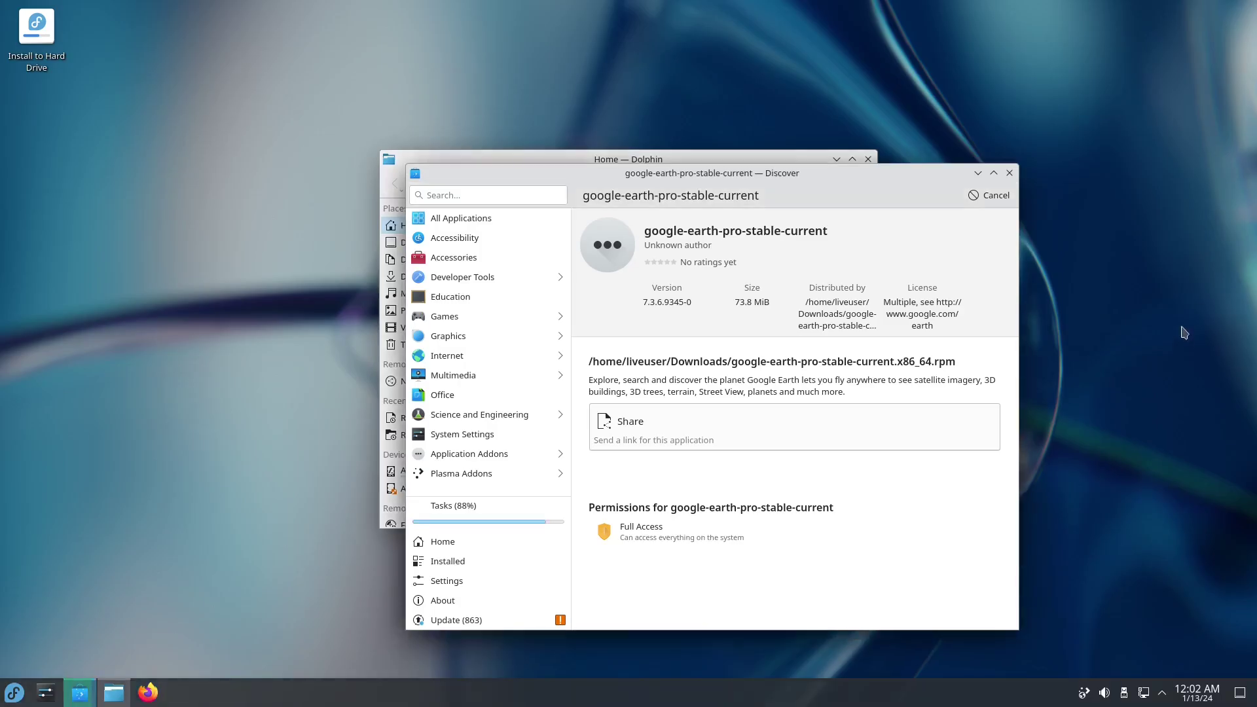
pyautogui.click(727, 156)
pyautogui.click(868, 159)
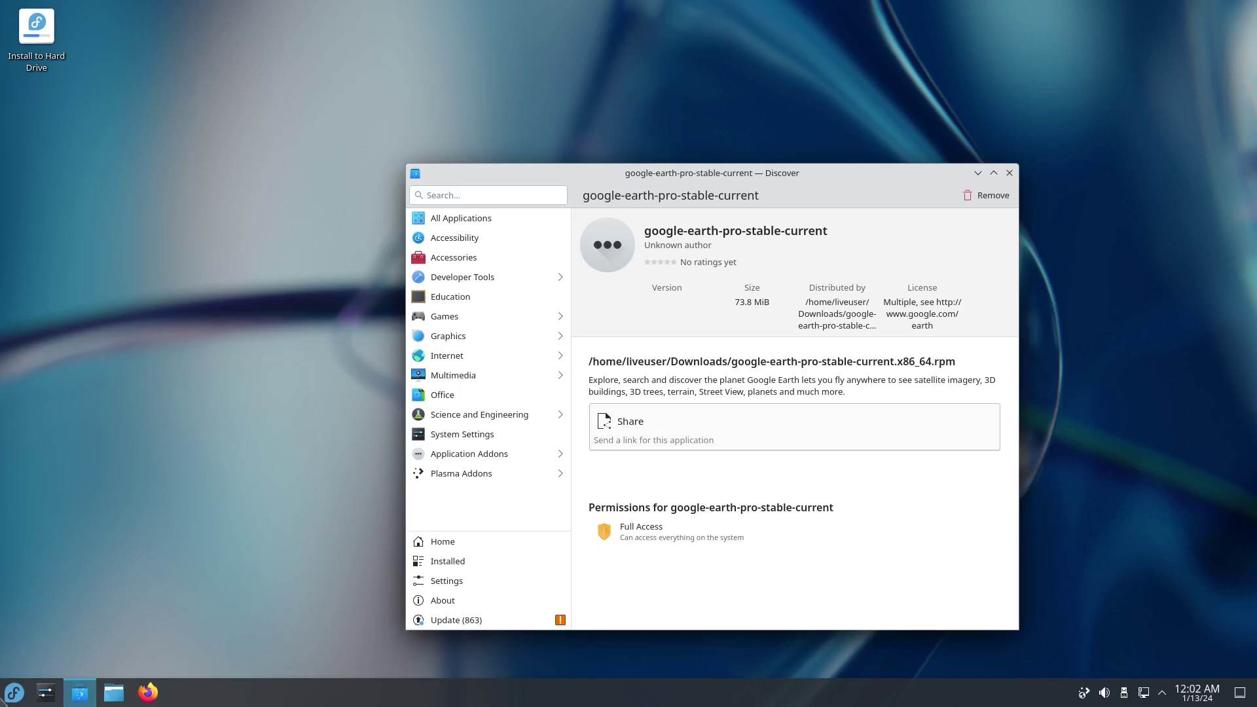
pyautogui.click(13, 693)
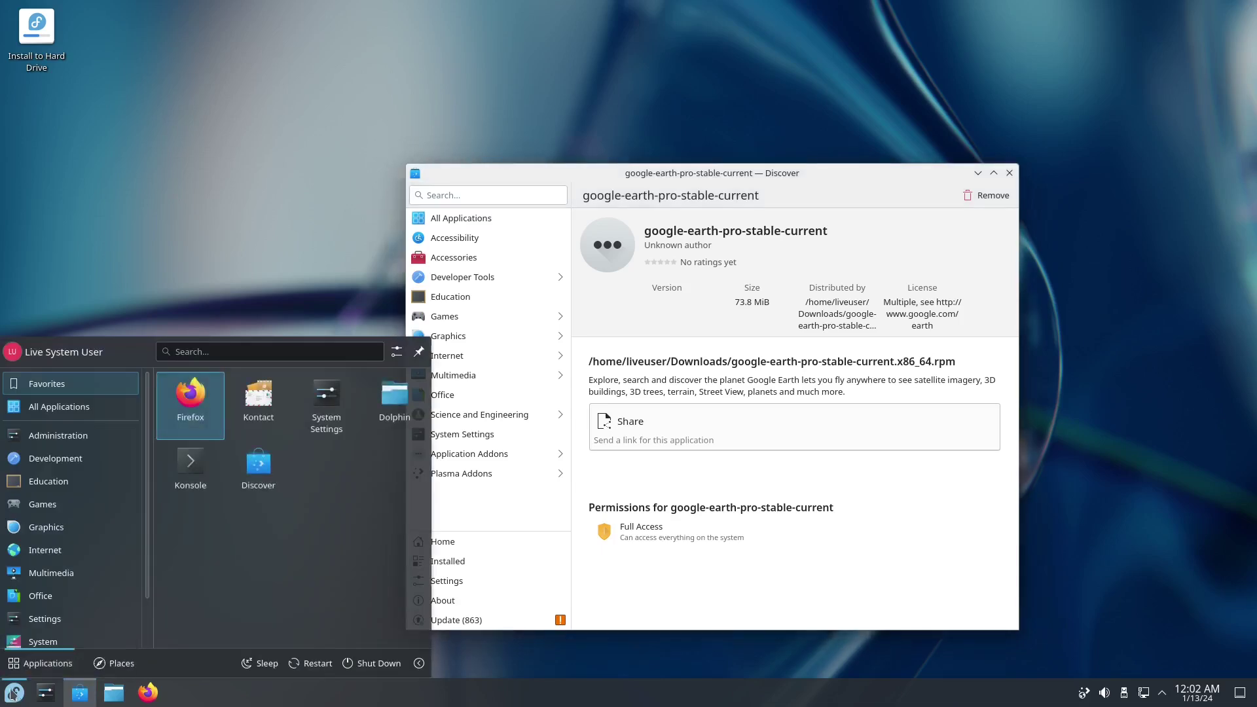
# Launch Google Earth from Internet, minimize Discover, decline the wallet, and disable the promo popup
pyautogui.moveTo(76, 530)
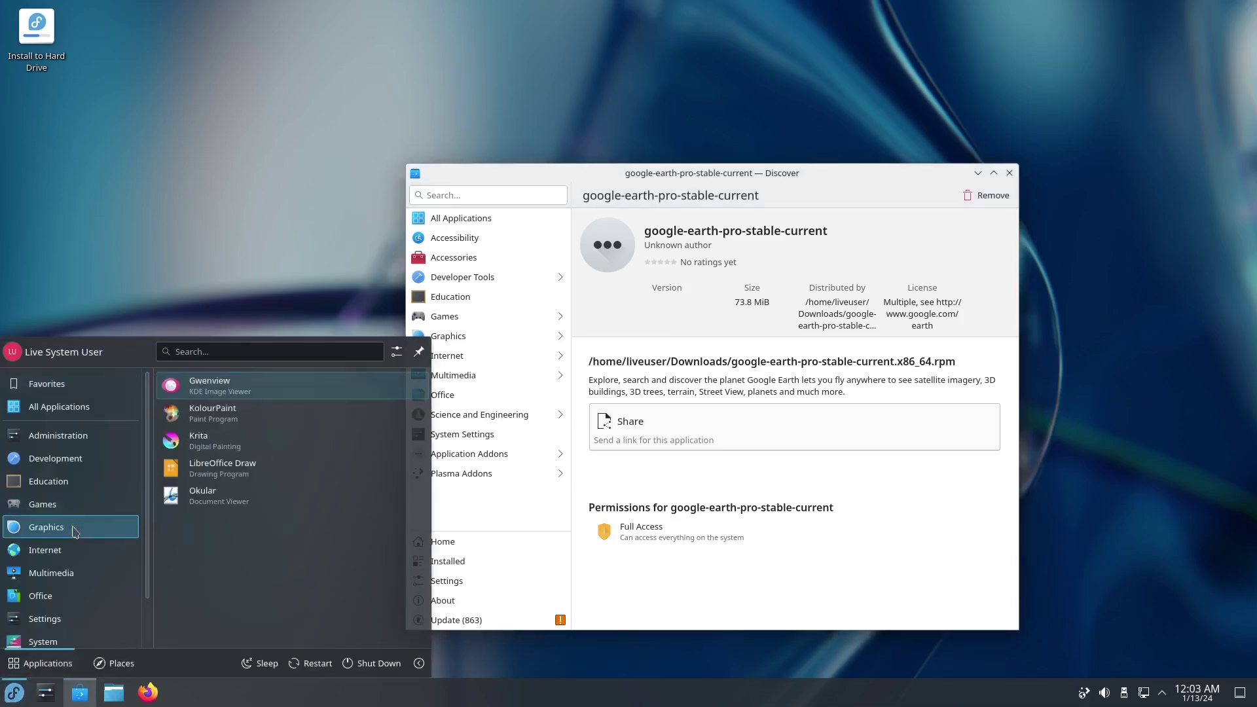
pyautogui.moveTo(81, 557)
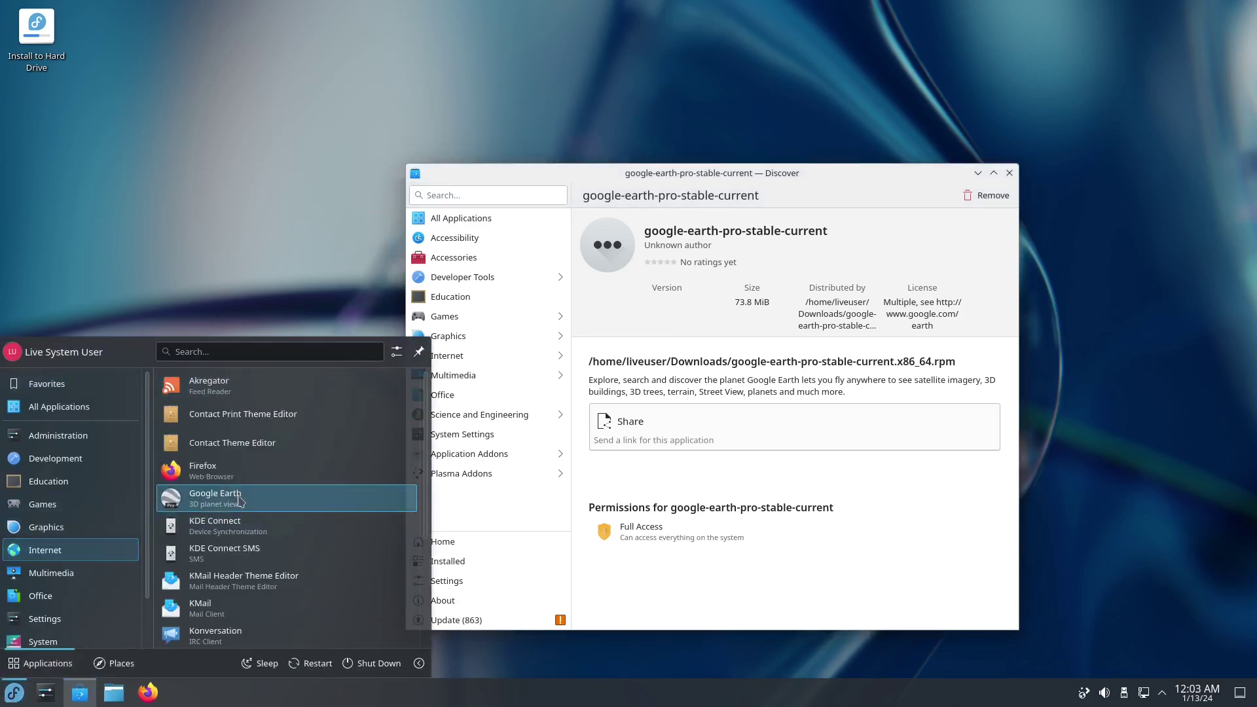
pyautogui.click(210, 498)
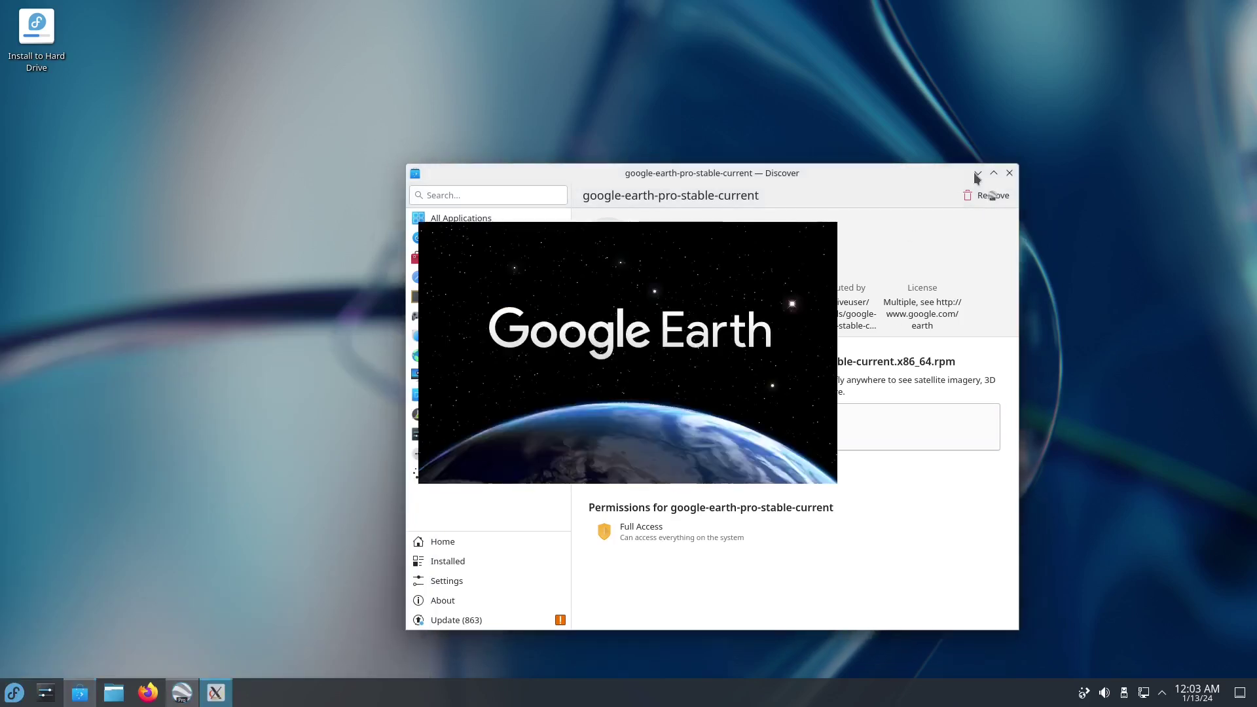
pyautogui.click(977, 173)
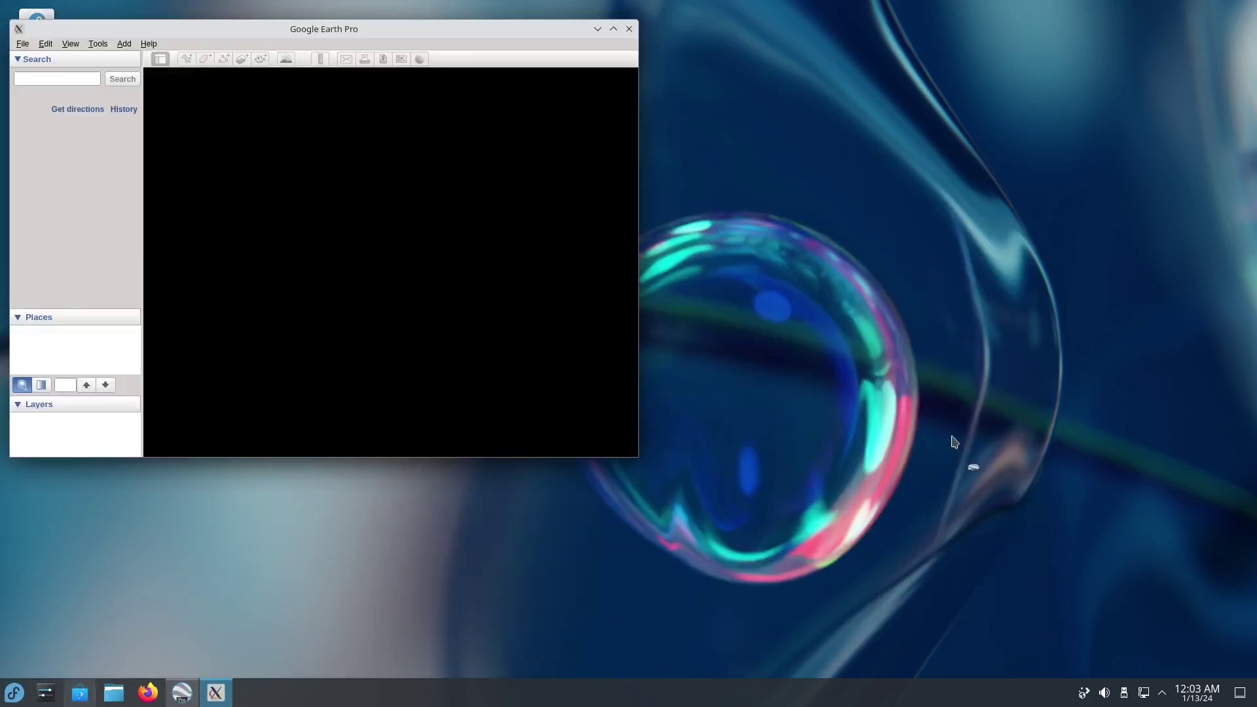
pyautogui.click(639, 448)
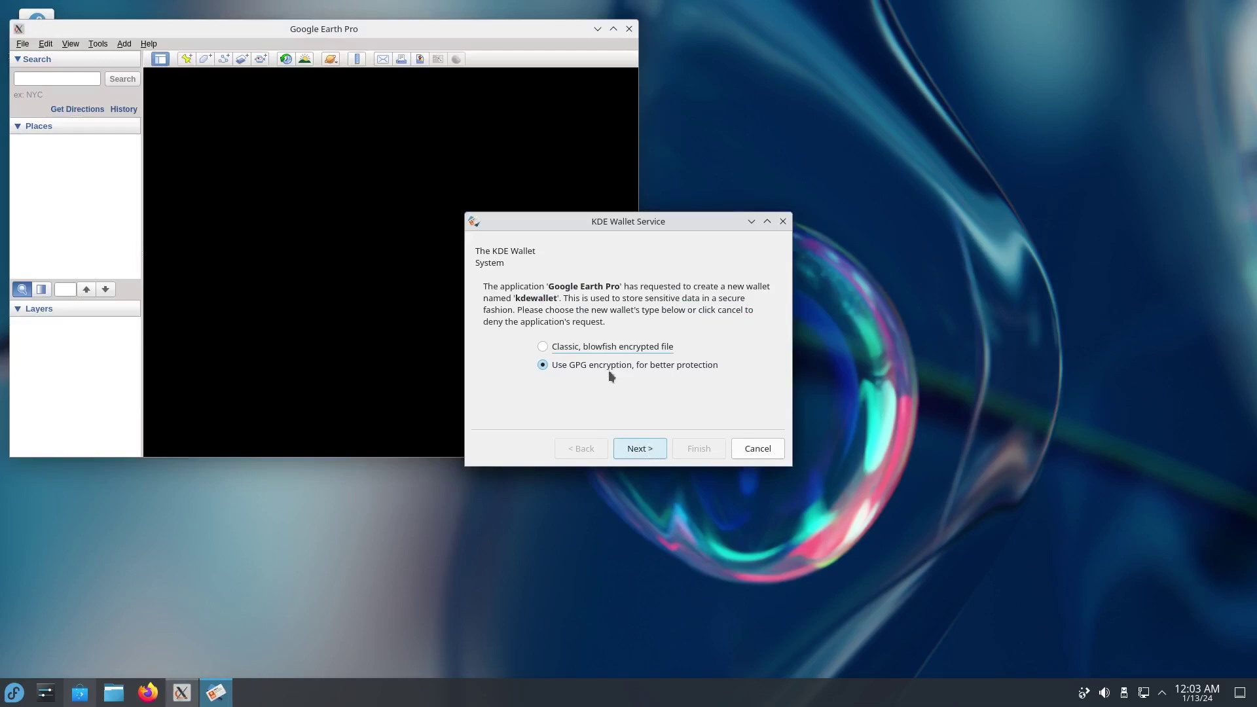
pyautogui.click(684, 479)
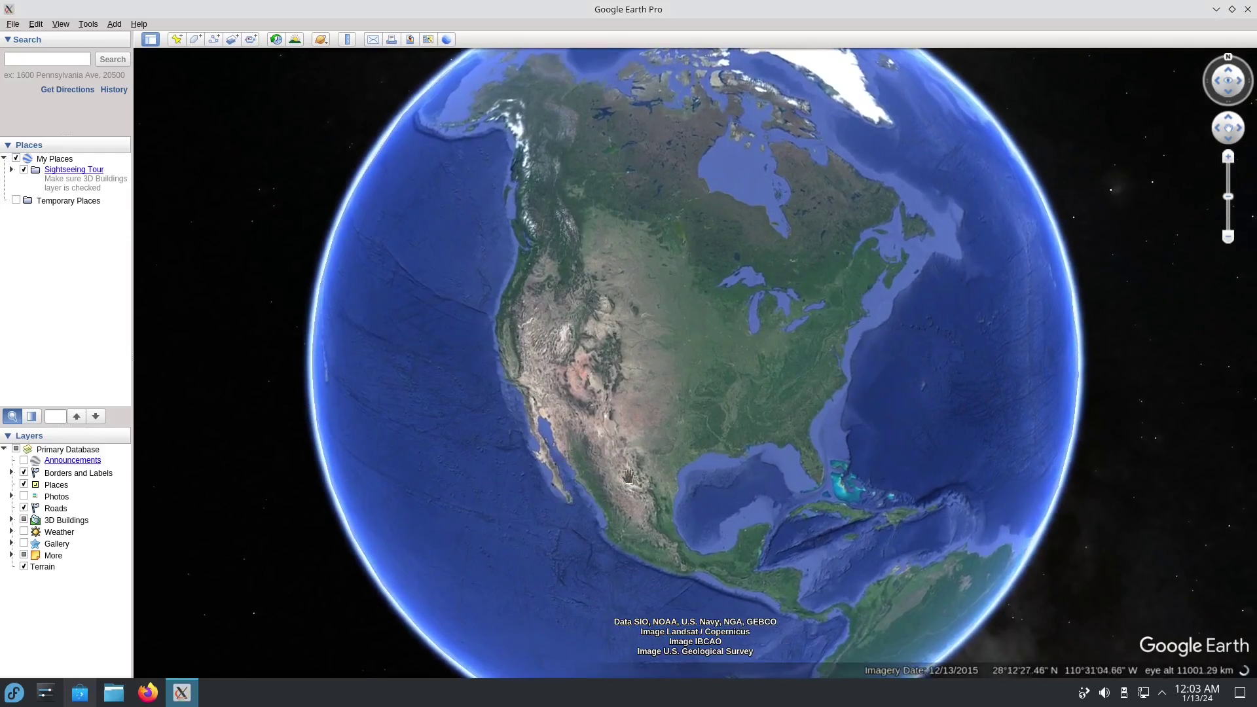
# Turn the globe to Southeast Asia, reset north up, and fly in to the central Philippines
pyautogui.moveTo(560, 453); pyautogui.dragTo(818, 452)
pyautogui.moveTo(391, 297); pyautogui.dragTo(884, 275)
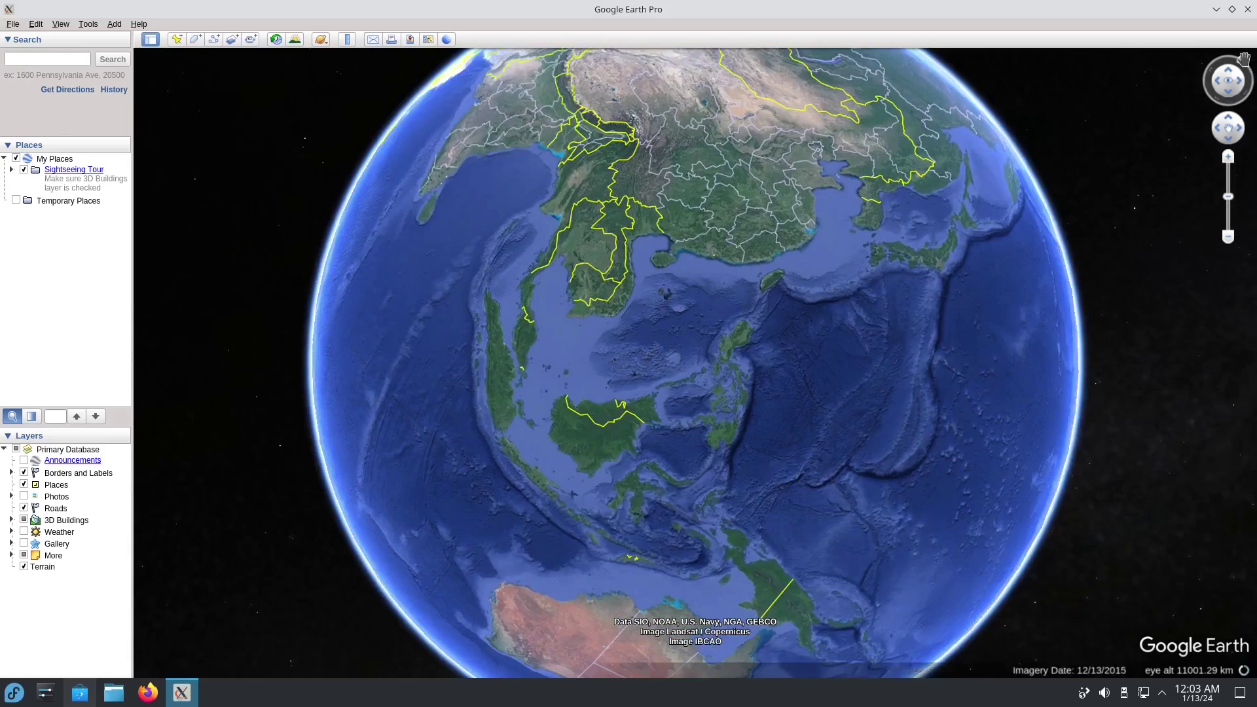
pyautogui.click(1240, 60)
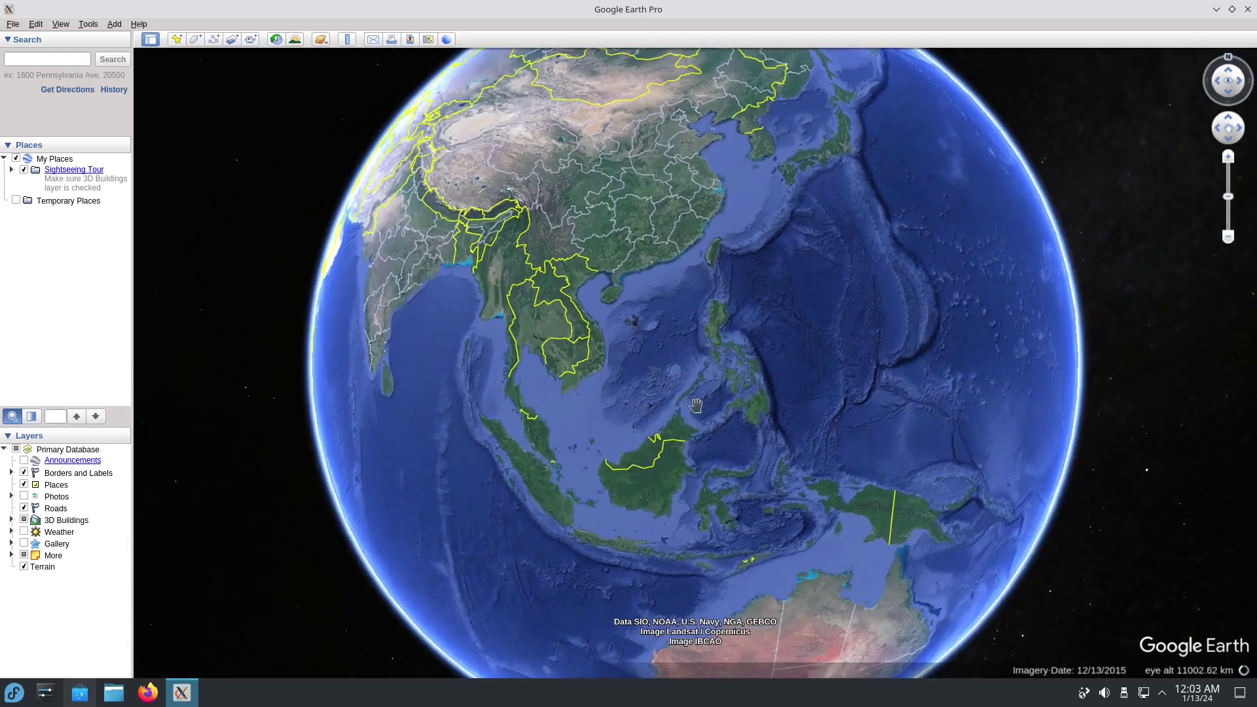
pyautogui.scroll(-2, 914, 324)
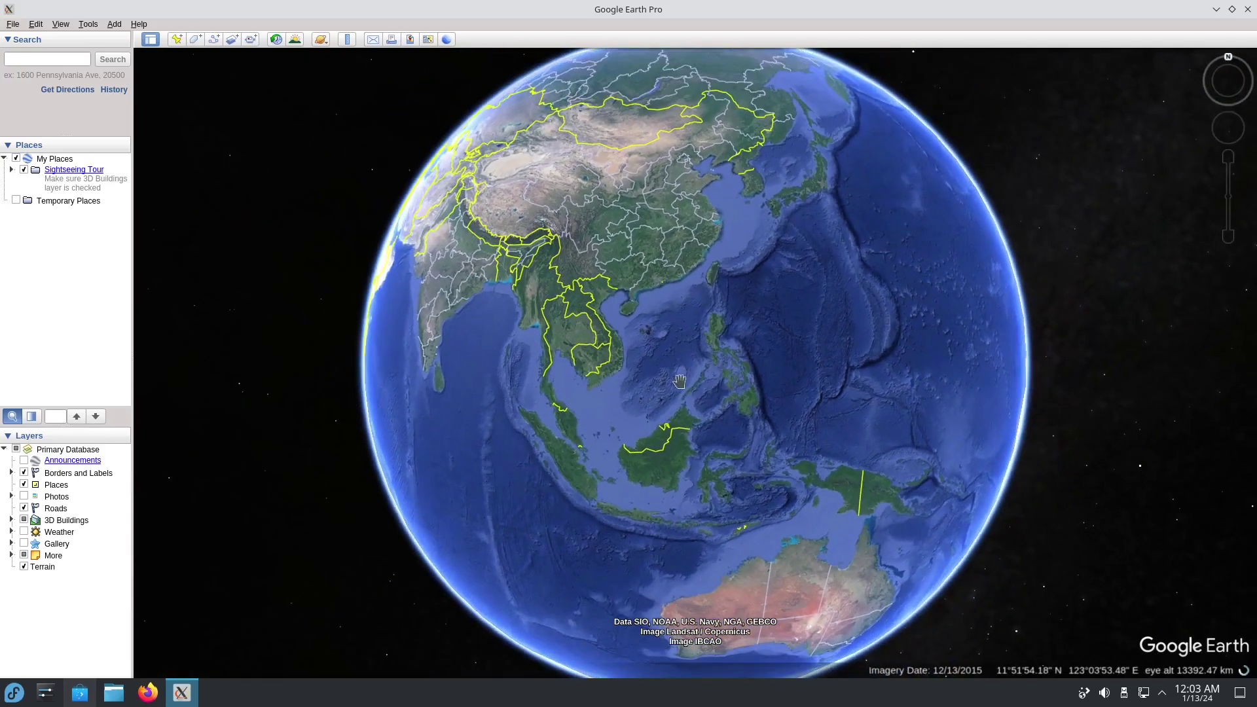
pyautogui.doubleClick(695, 370)
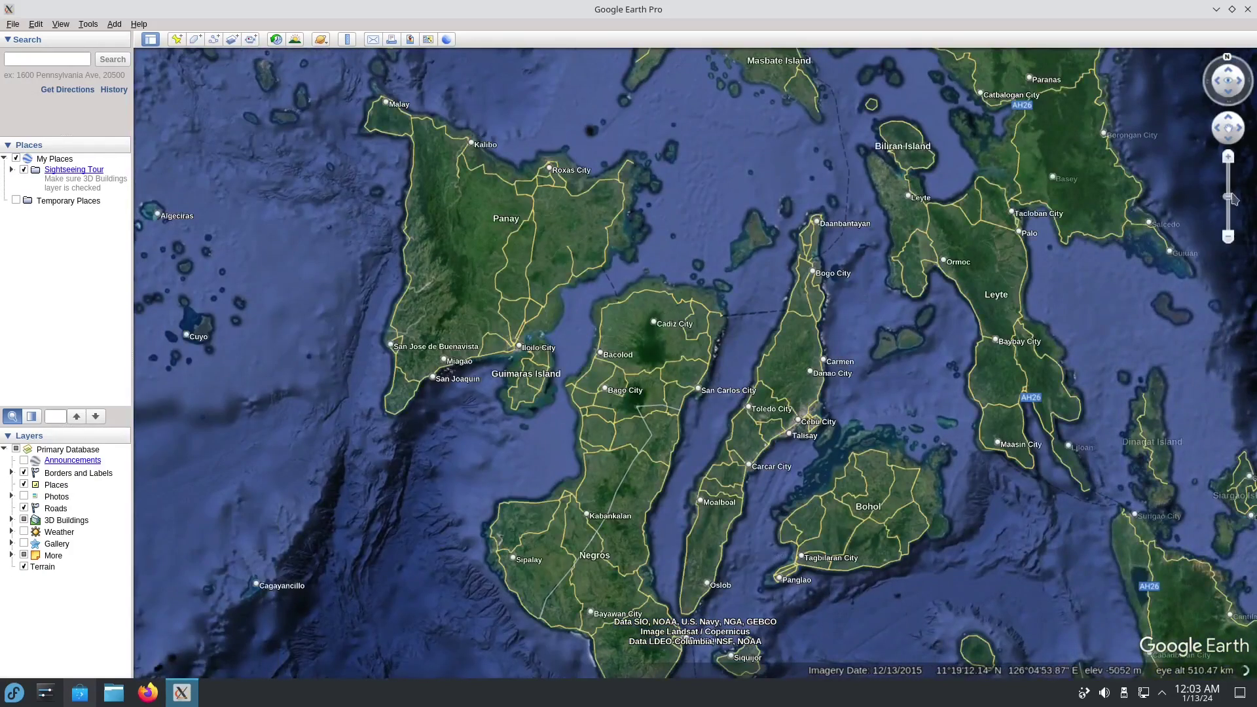
pyautogui.click(1231, 177)
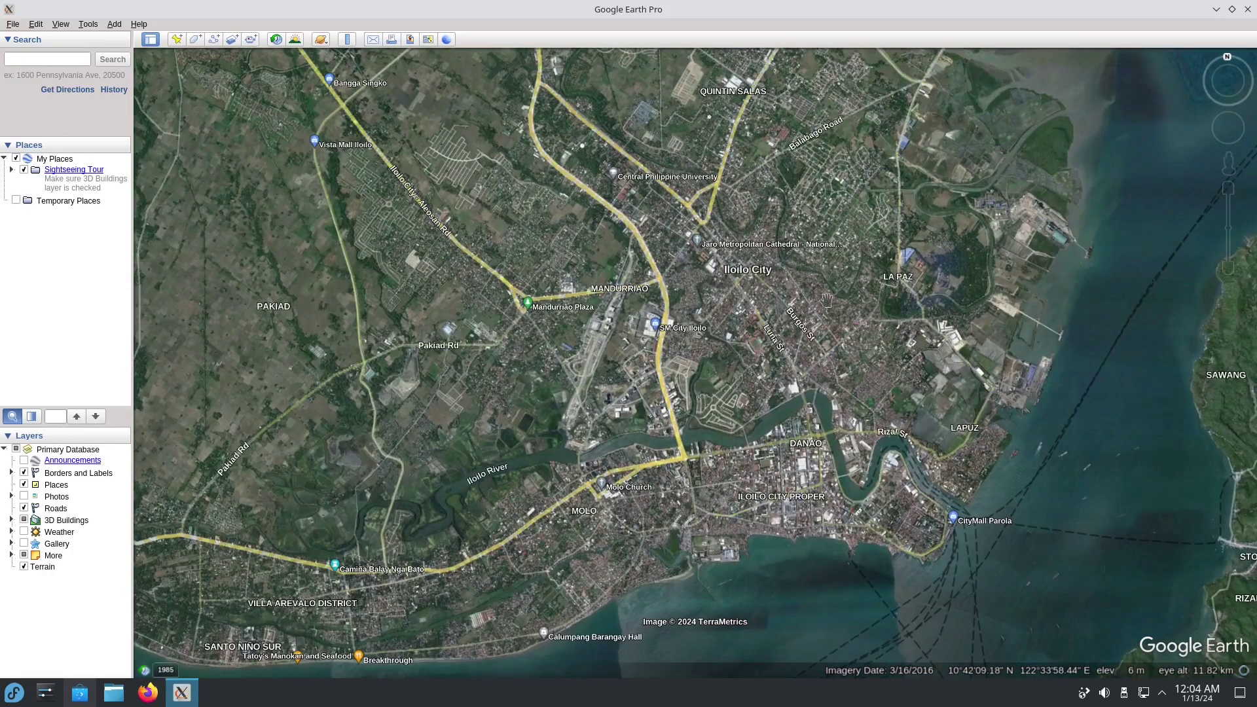
# Pan and zoom around Iloilo City and its airport area, then close Google Earth
pyautogui.press('Up')
pyautogui.press('Down')
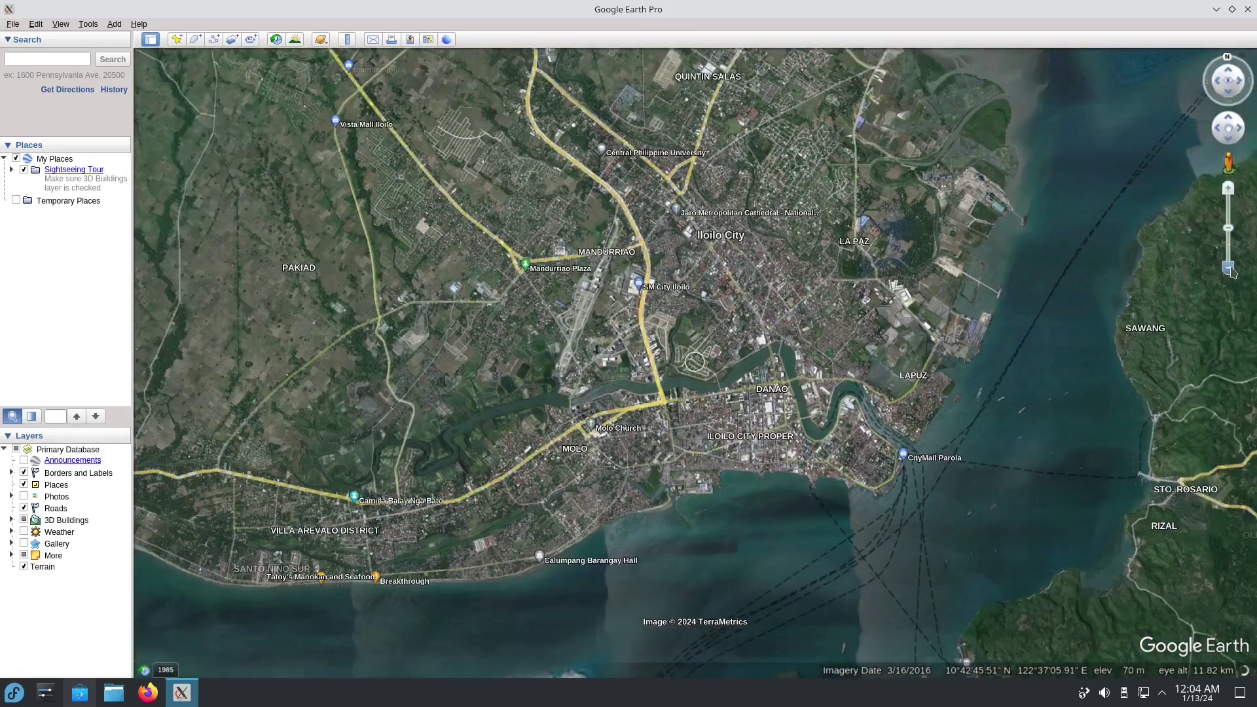
pyautogui.click(1230, 269)
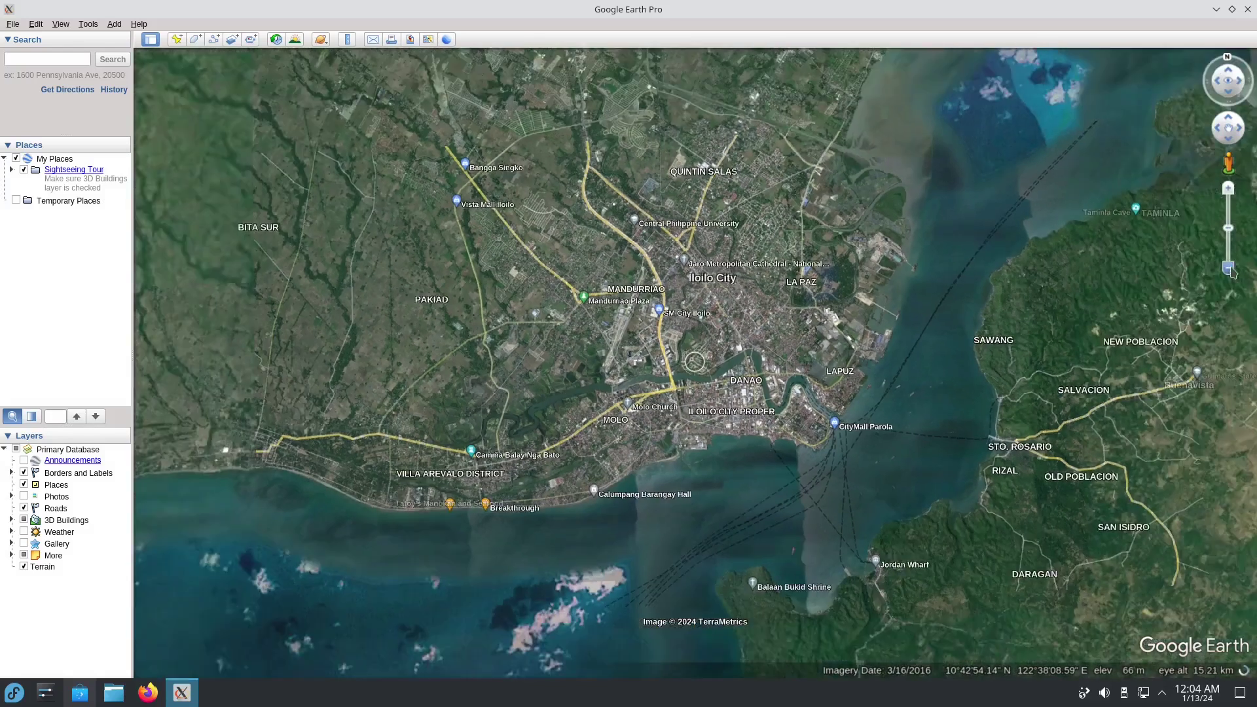
pyautogui.click(1231, 269)
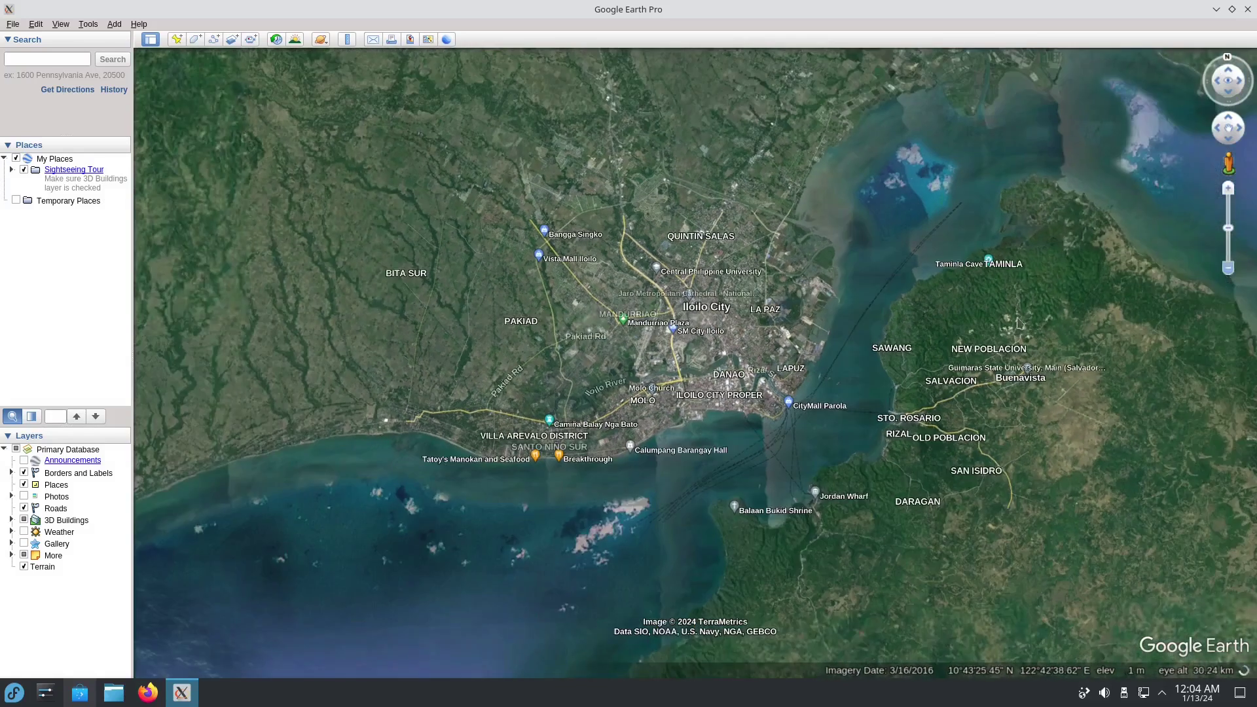
pyautogui.moveTo(915, 270); pyautogui.dragTo(913, 298)
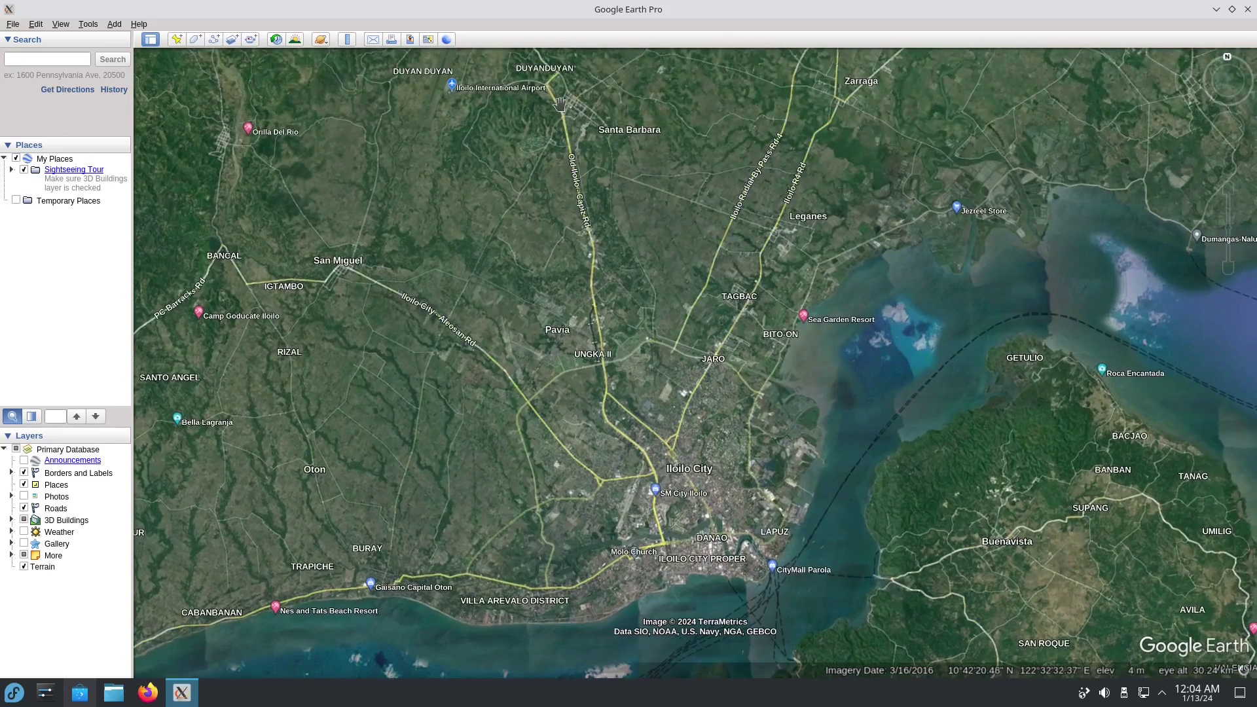
pyautogui.press('Up')
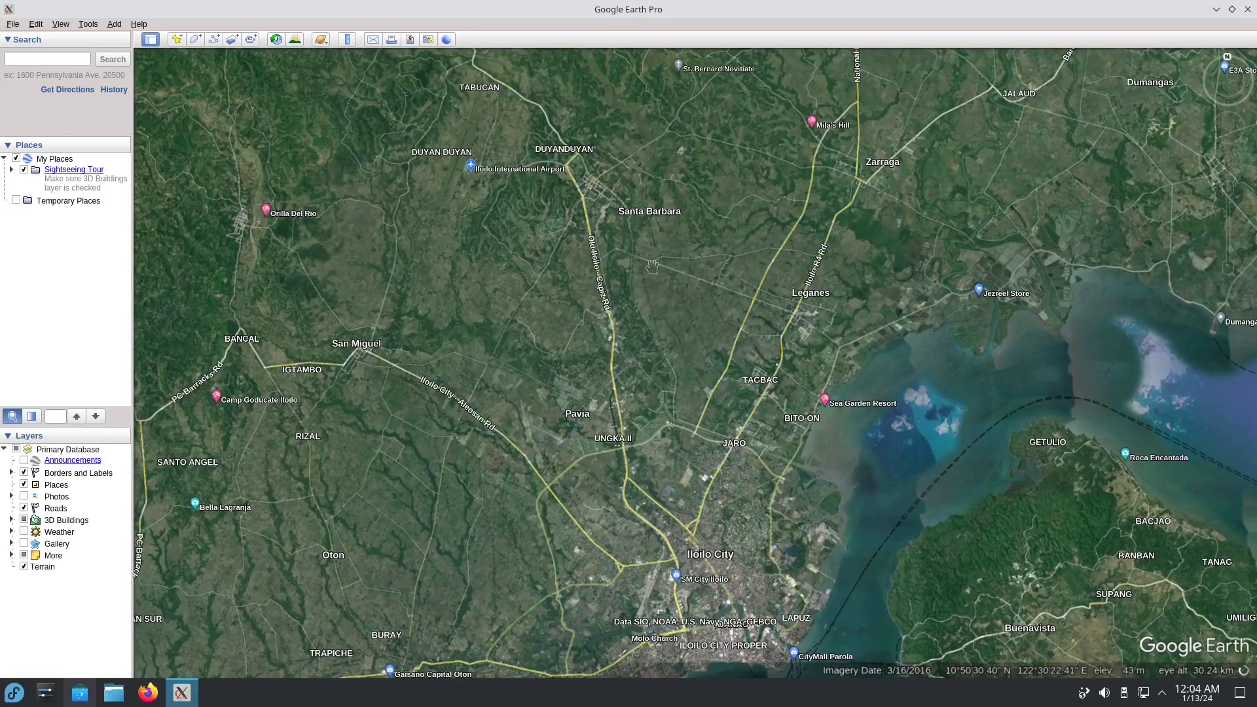
pyautogui.press('Down')
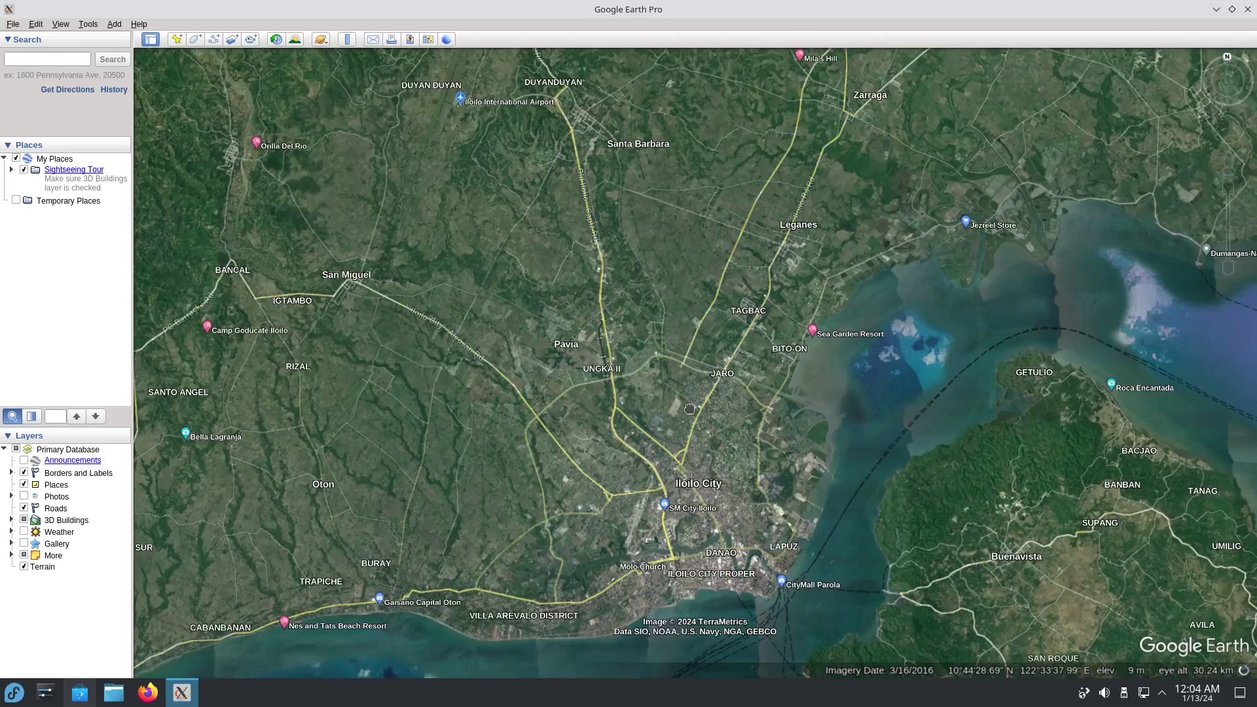
pyautogui.press('Up')
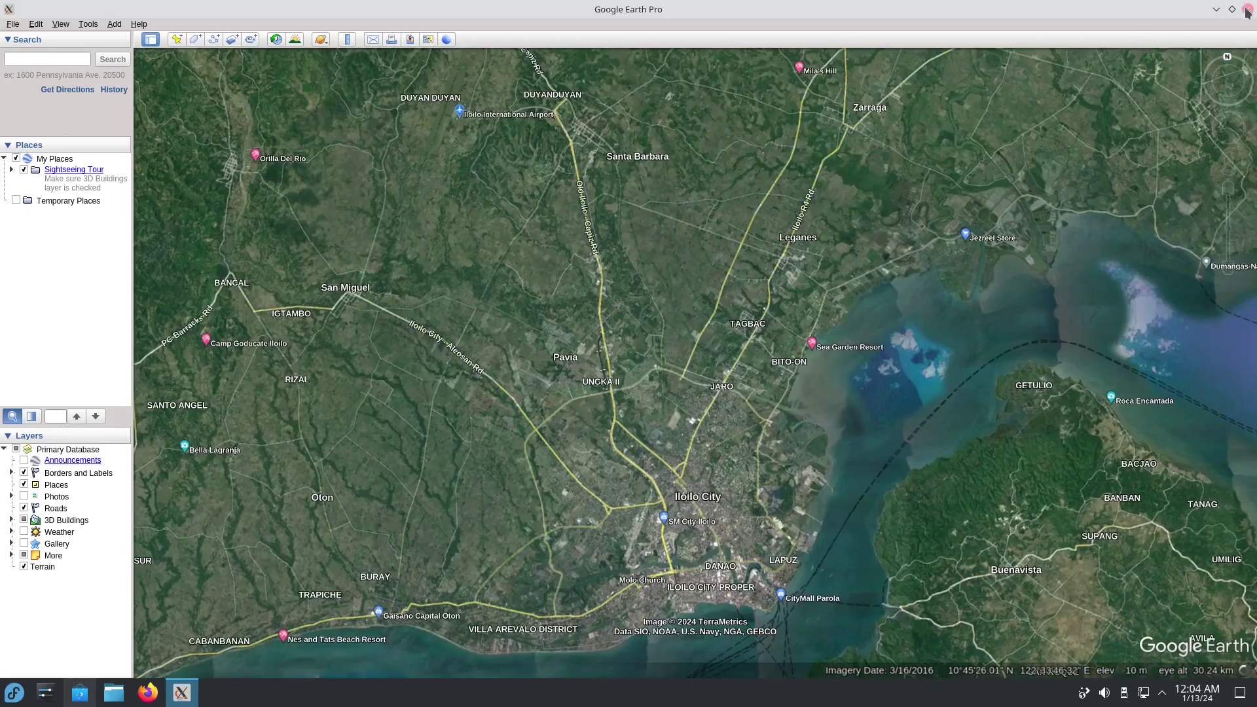
pyautogui.click(1247, 11)
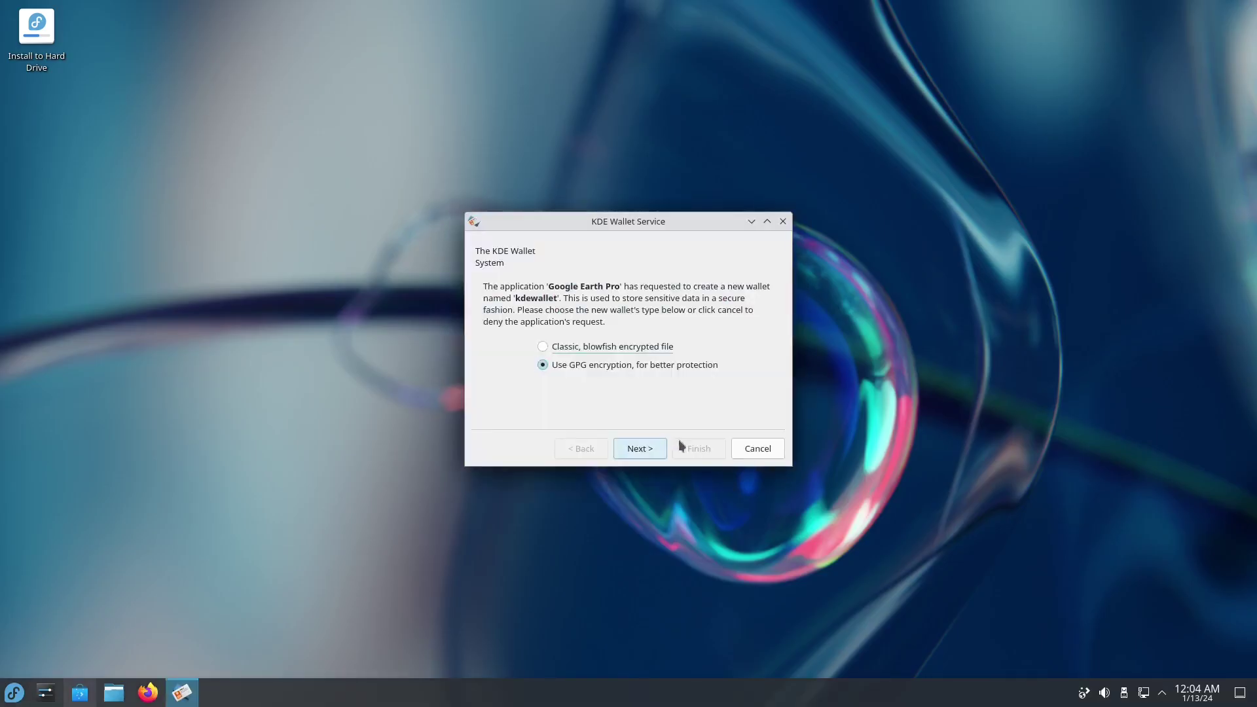
# Dismiss the wallet dialog, restore Discover, and install Stellarium from the Education category
pyautogui.click(759, 449)
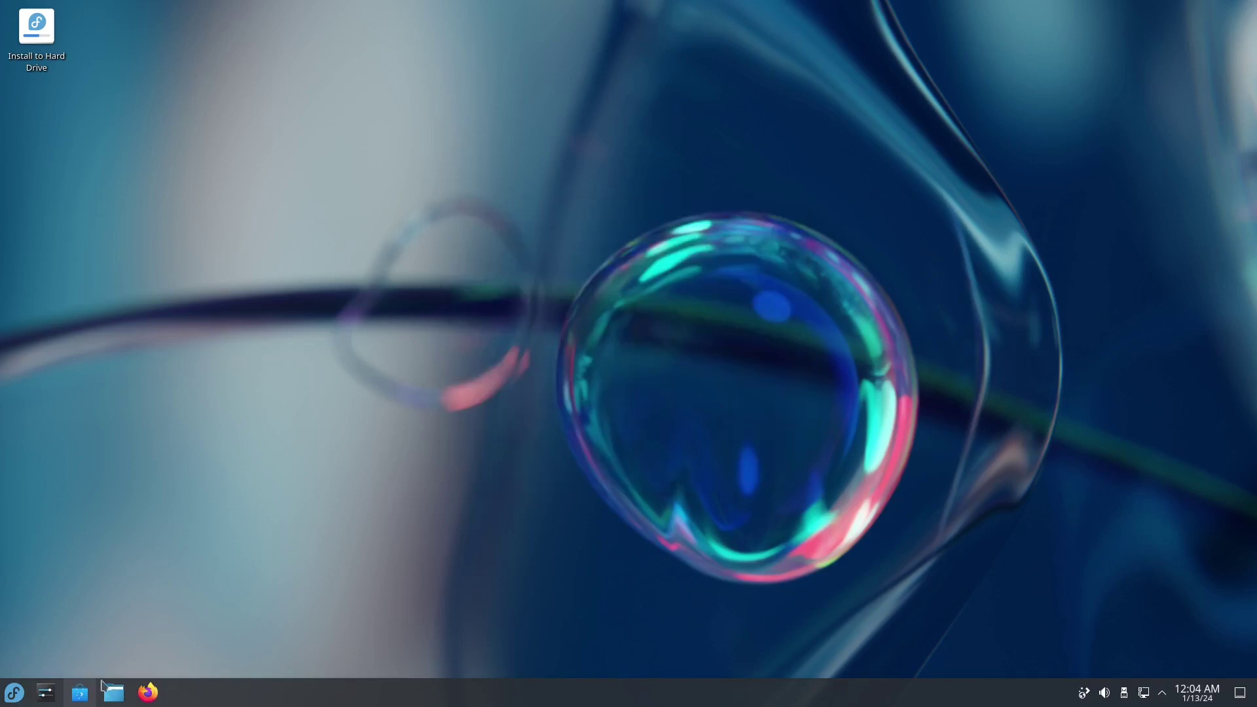
pyautogui.click(80, 692)
pyautogui.click(509, 293)
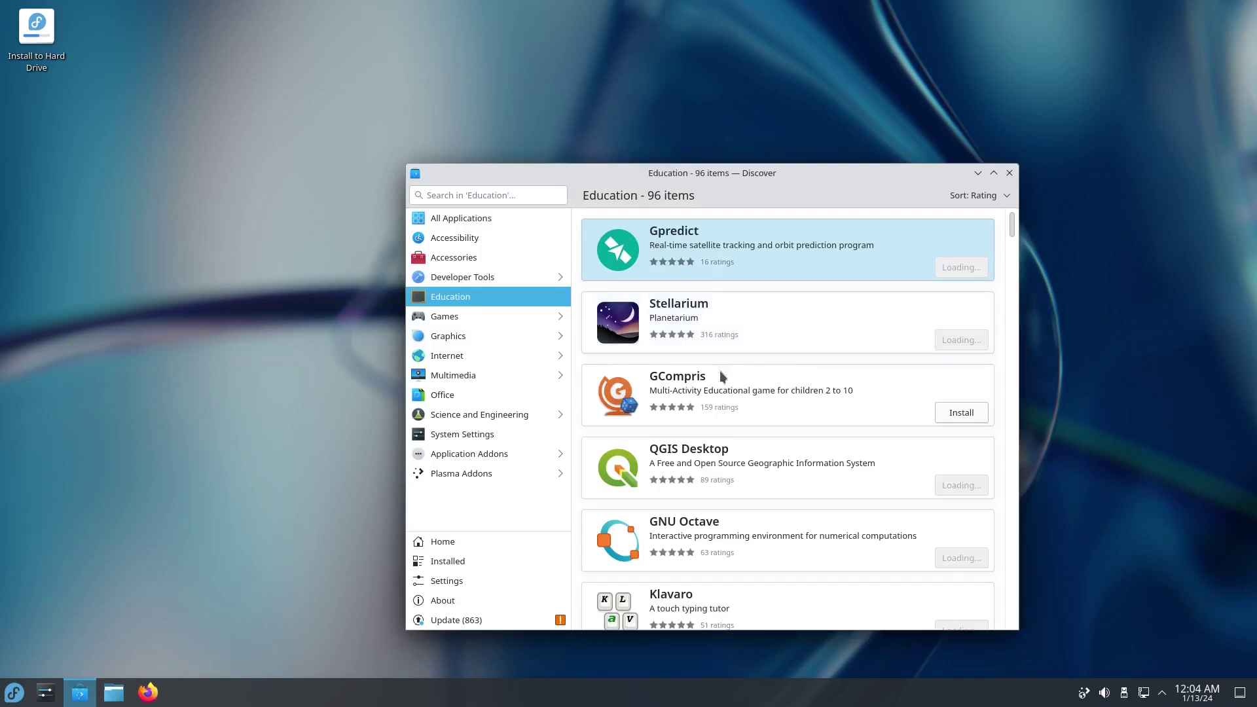
pyautogui.click(777, 328)
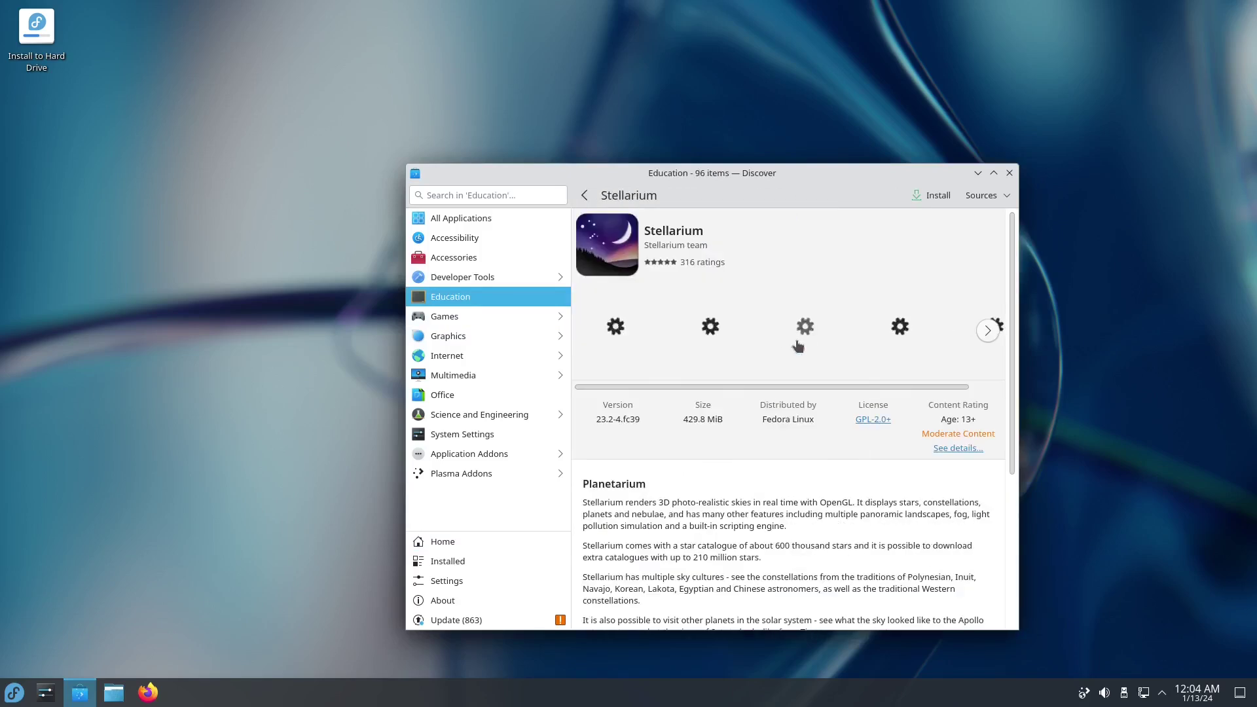
pyautogui.click(931, 195)
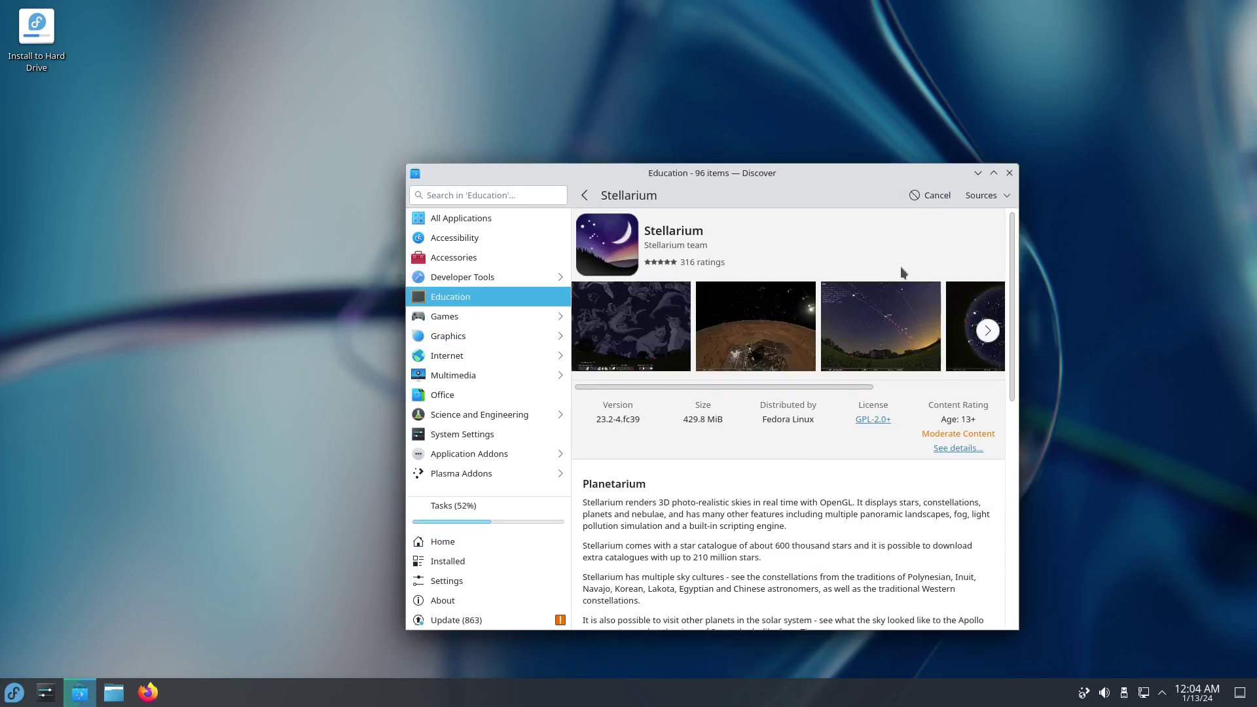